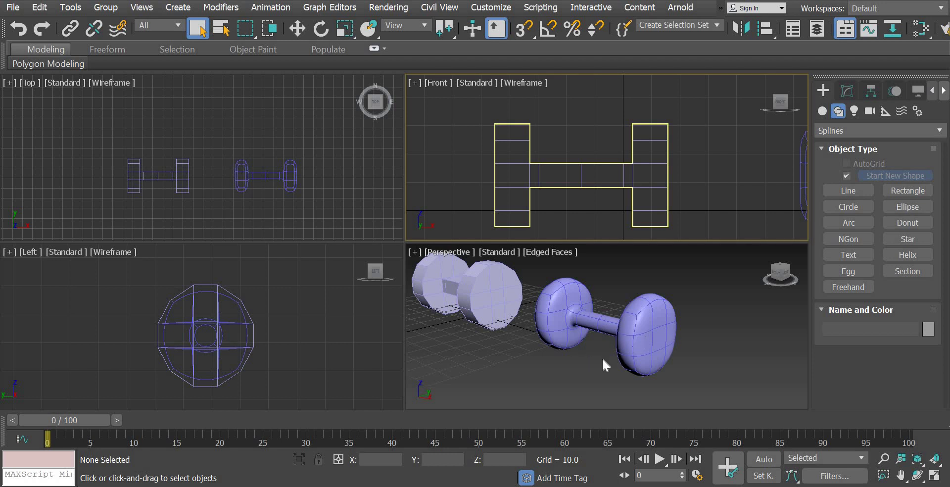
Step: Reset the scene, discarding the finished dumbbell models to start from an empty scene
alt+middle_drag(604, 364, 572, 352)
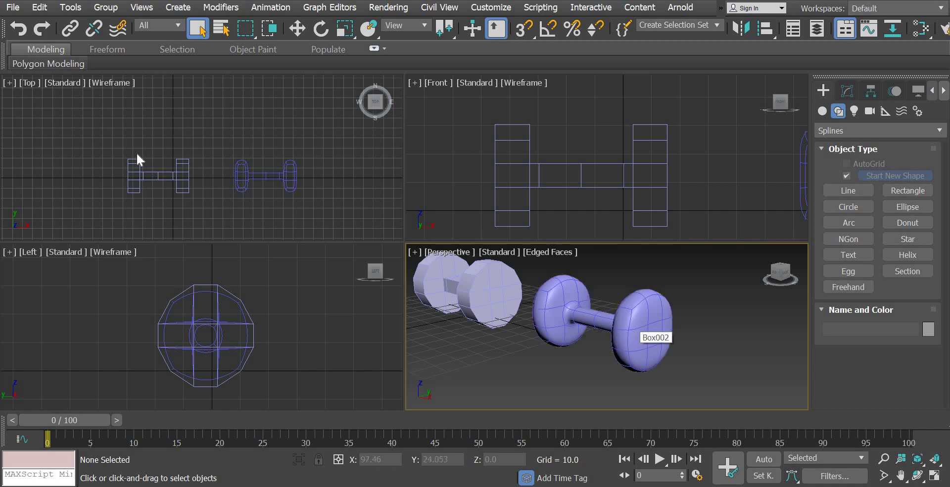
click(11, 7)
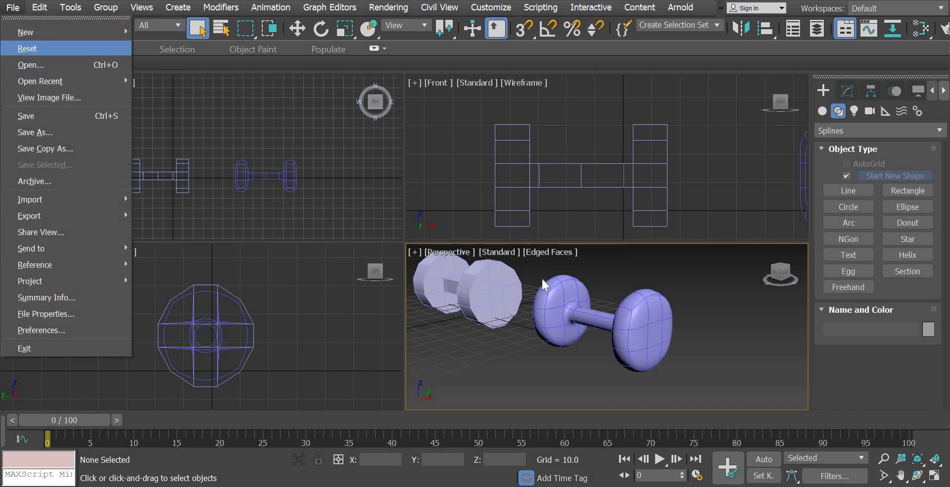
click(28, 48)
click(432, 268)
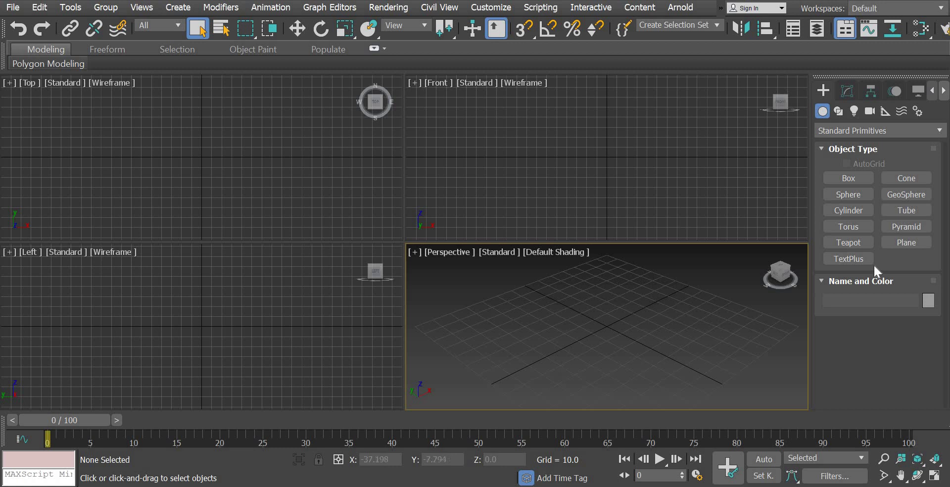
Step: Draw a trial box about 86 units long in the Top view with the Box creation method, and delete it
click(857, 177)
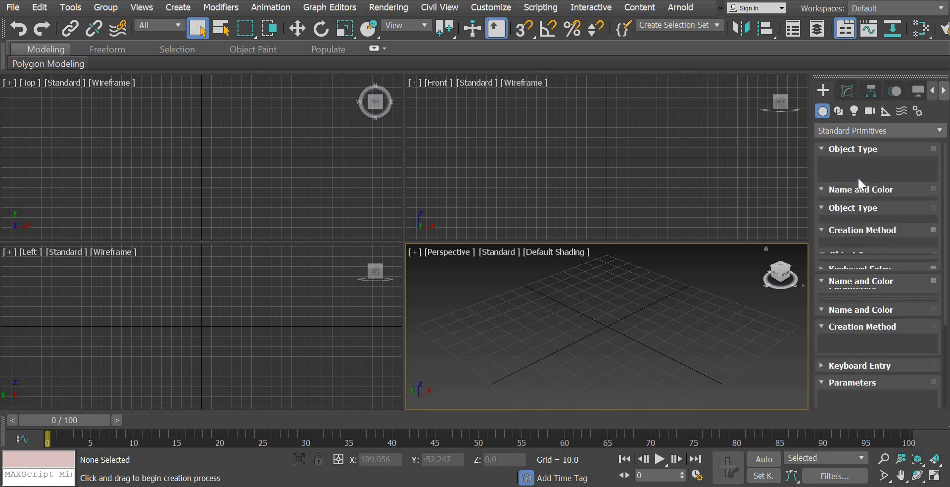
click(837, 344)
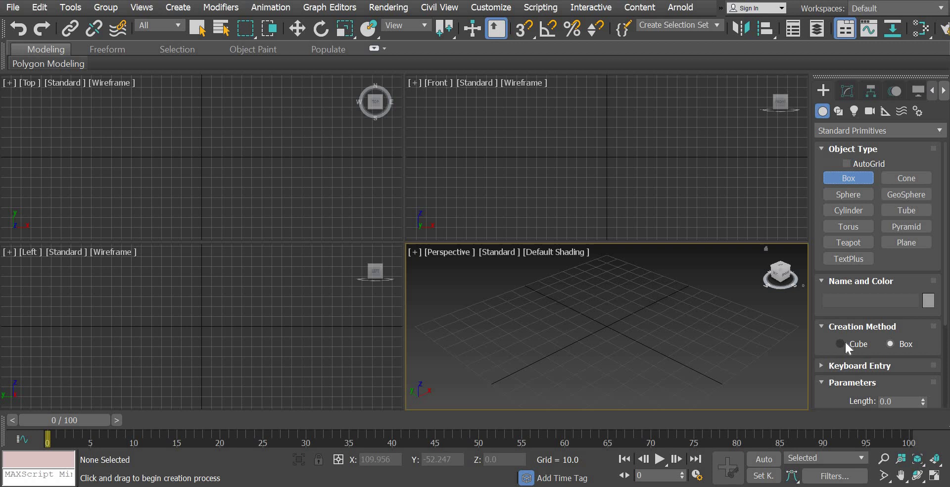
click(905, 345)
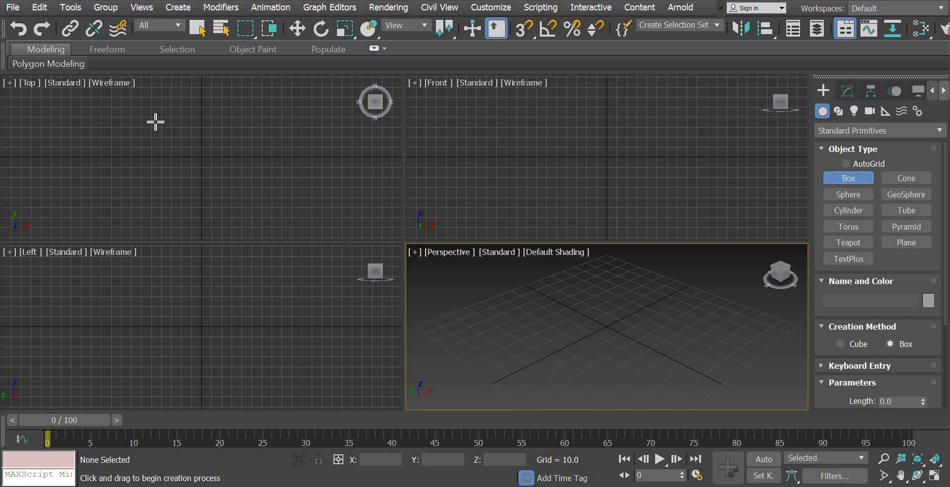
drag(155, 122, 308, 208)
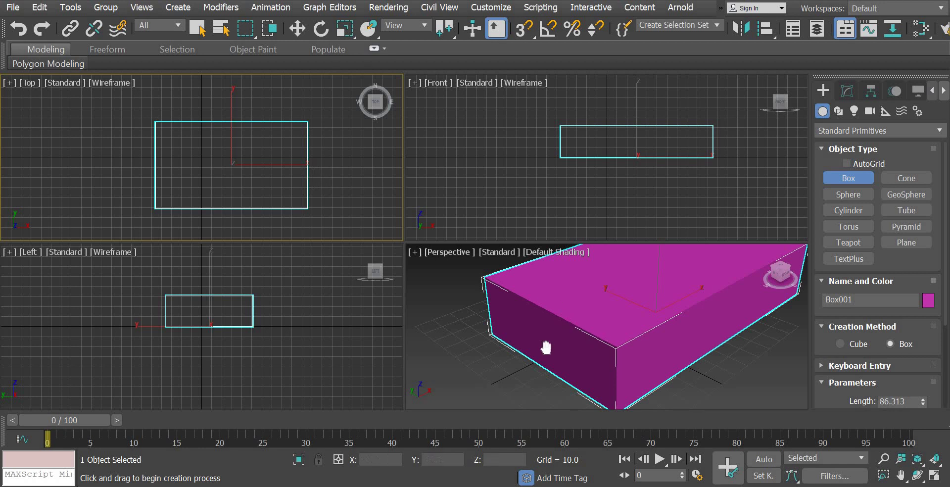
scroll(530, 346, down, 4)
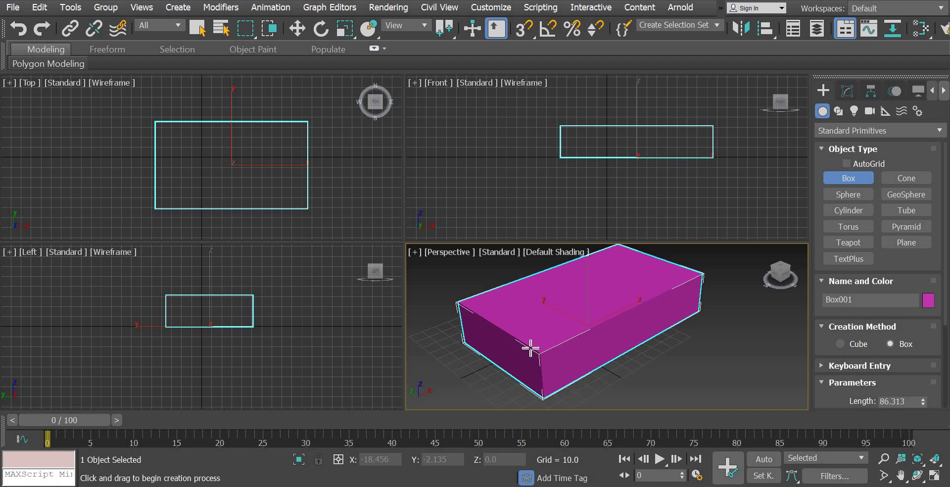
key(Delete)
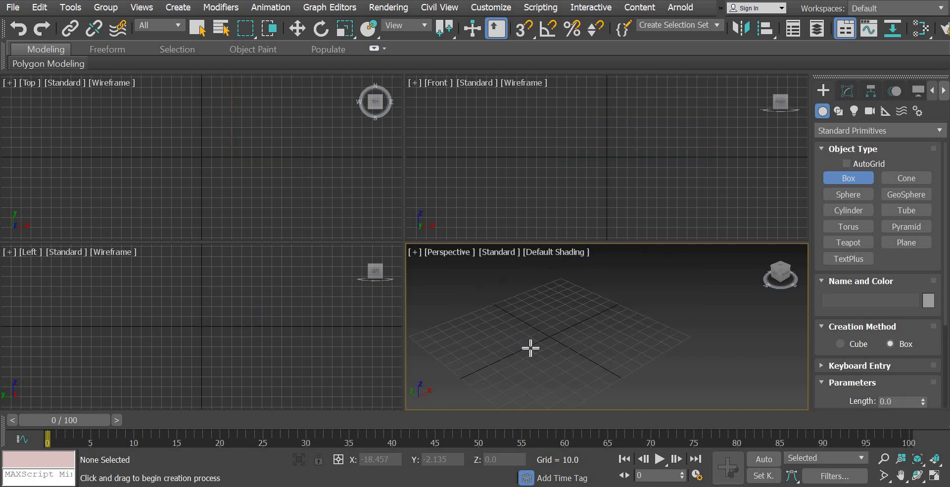
Step: Set the box creation method to Cube, and draw and delete a trial cube of about 49 units in the Perspective view
click(840, 344)
drag(547, 335, 561, 359)
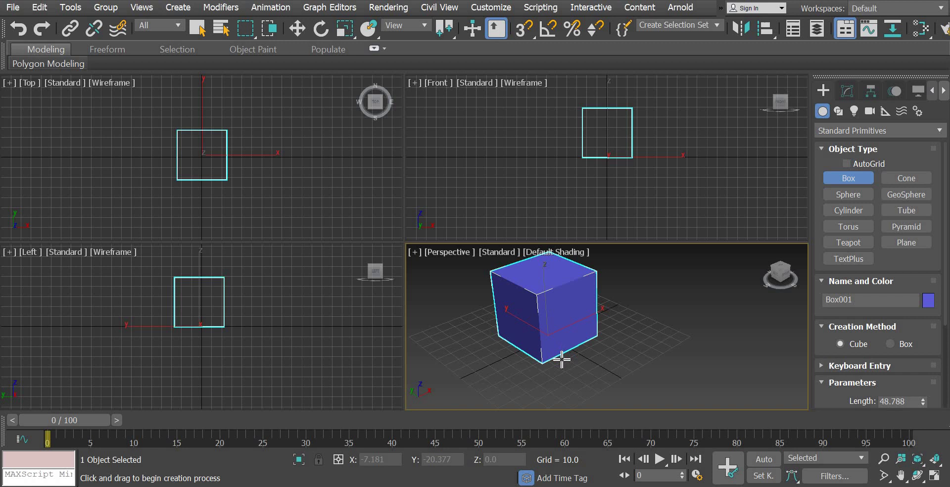
key(Delete)
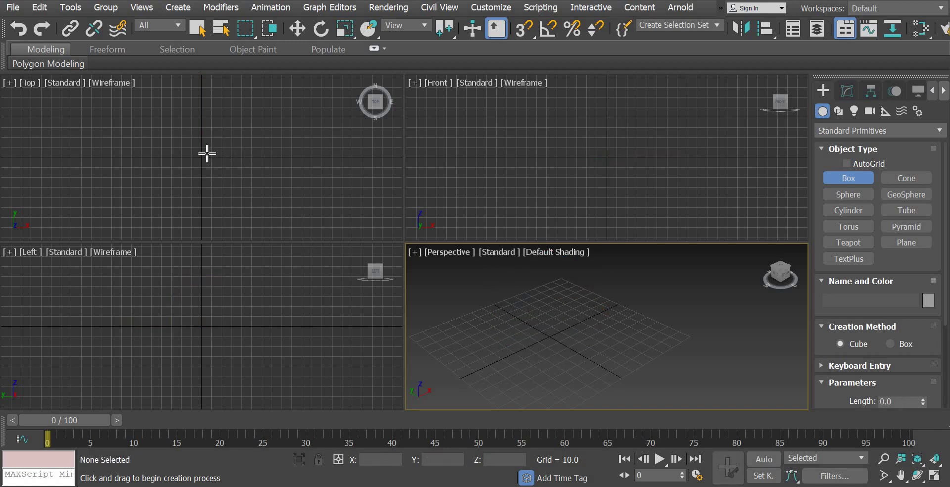
Step: Draw trial cubes of about 54 units in the Top view and 90 units in the Front view, undoing each one
drag(207, 154, 222, 176)
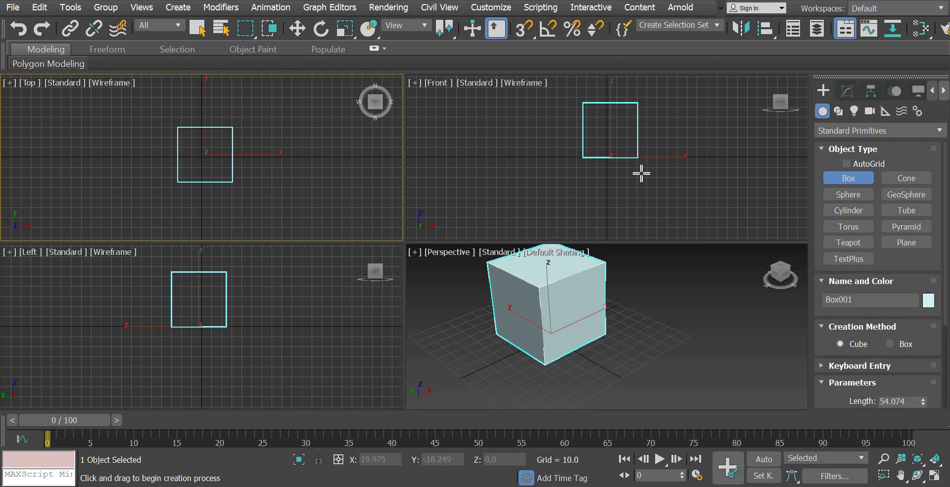
key(ctrl+z)
drag(594, 159, 645, 199)
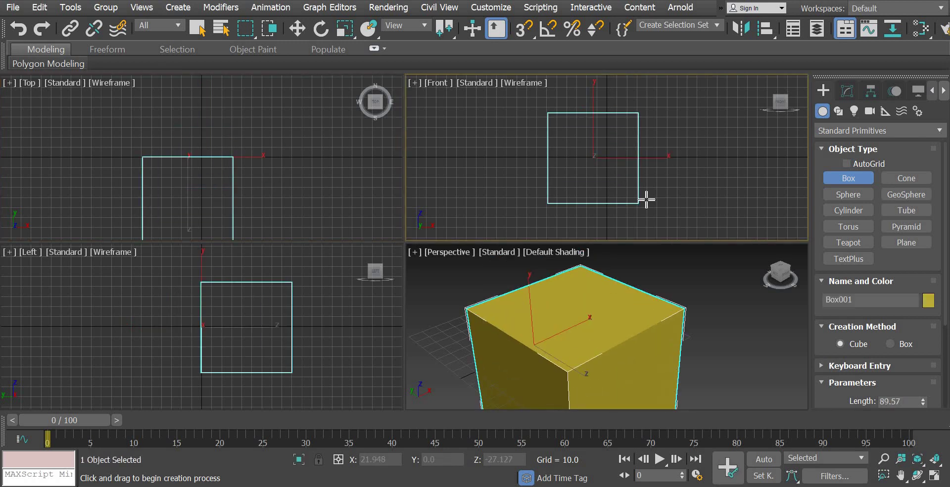
key(ctrl+z)
Step: Create a cube of about 28 units near the grid centre and move it along the X axis to about -40
middle_drag(562, 349, 609, 336)
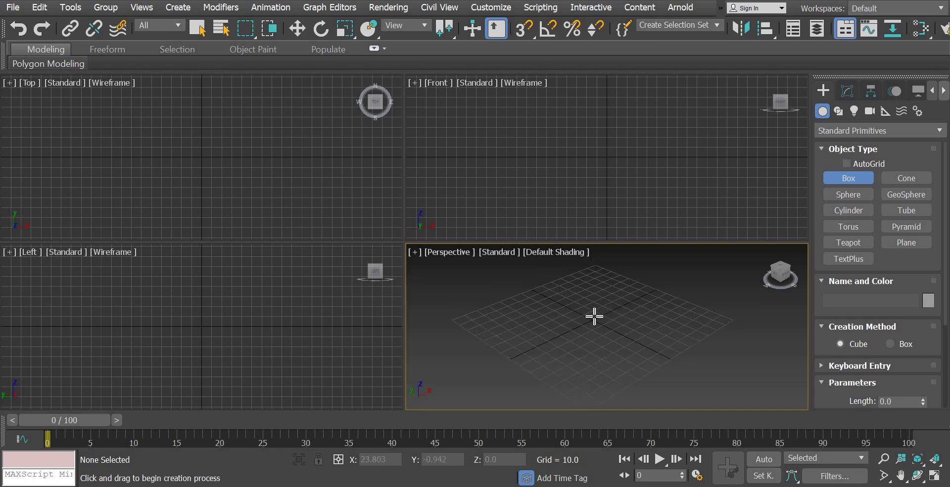
drag(596, 318, 612, 328)
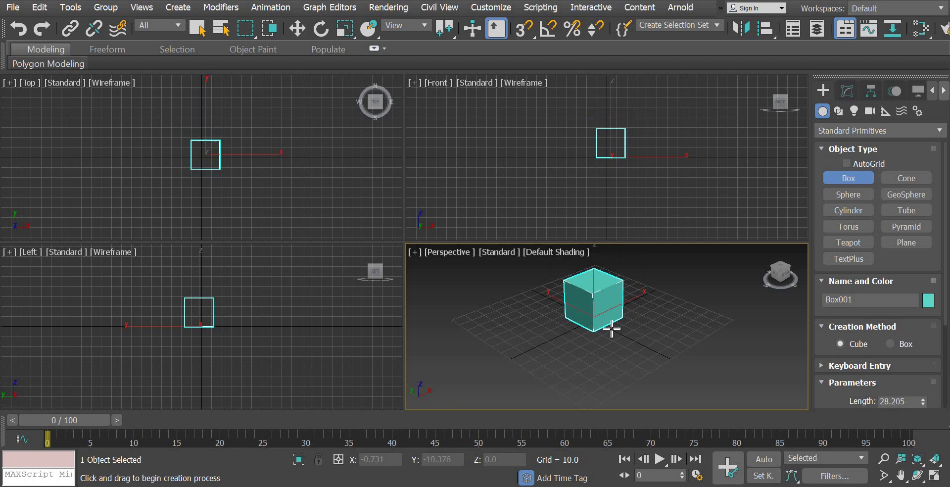
click(297, 28)
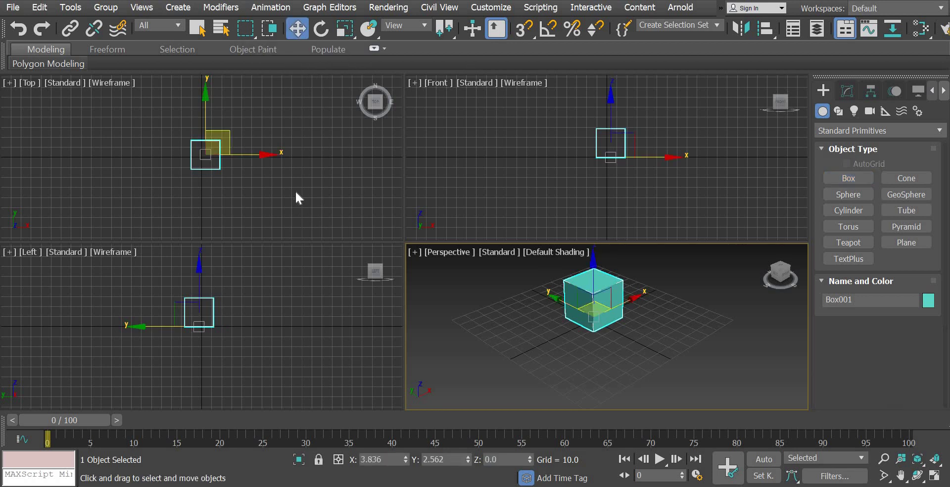
scroll(317, 209, up, 3)
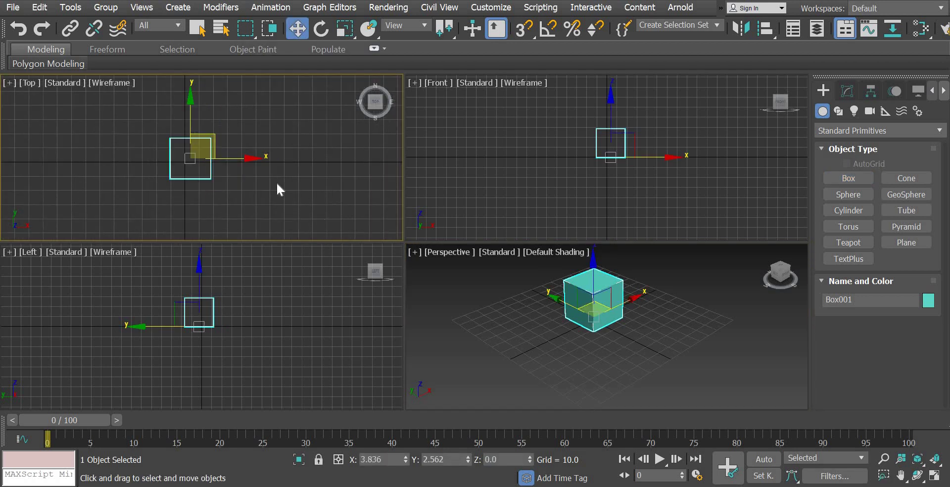
drag(246, 157, 184, 158)
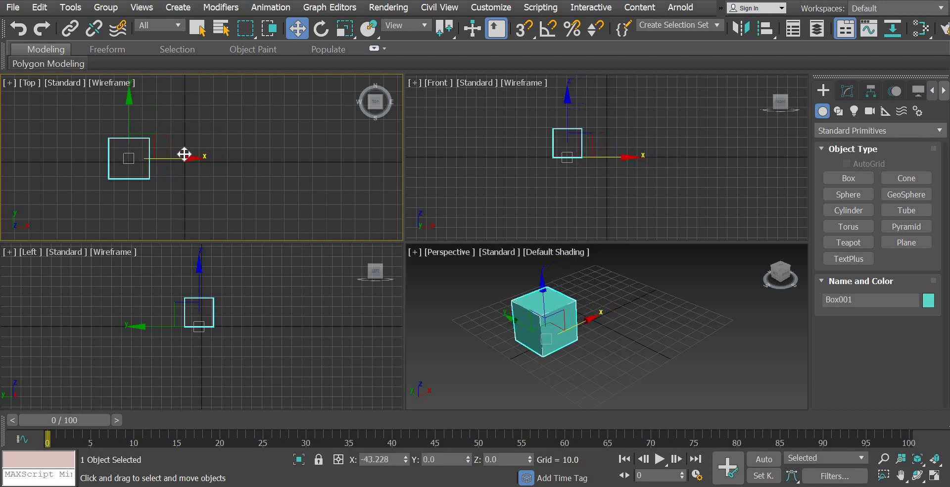
Step: Scale the cube along the X axis to about 52.5 percent to make a narrow block
click(340, 28)
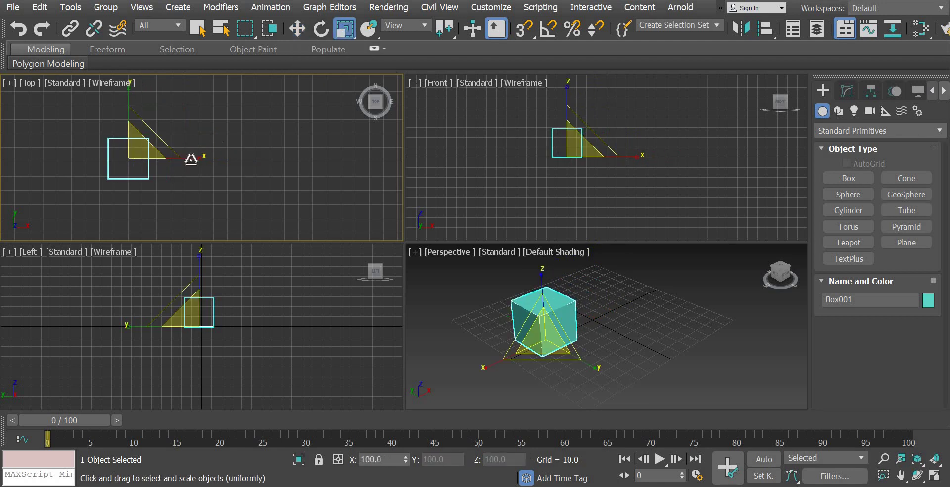
drag(176, 151, 131, 152)
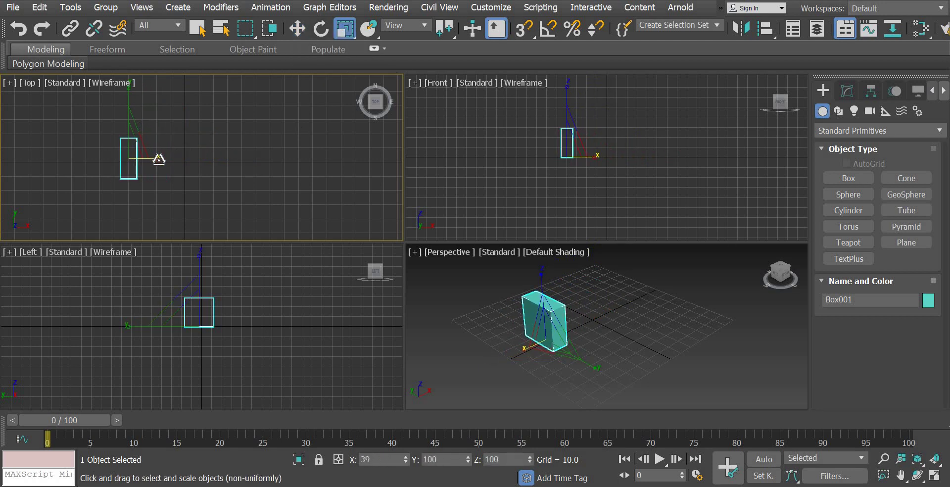
click(297, 28)
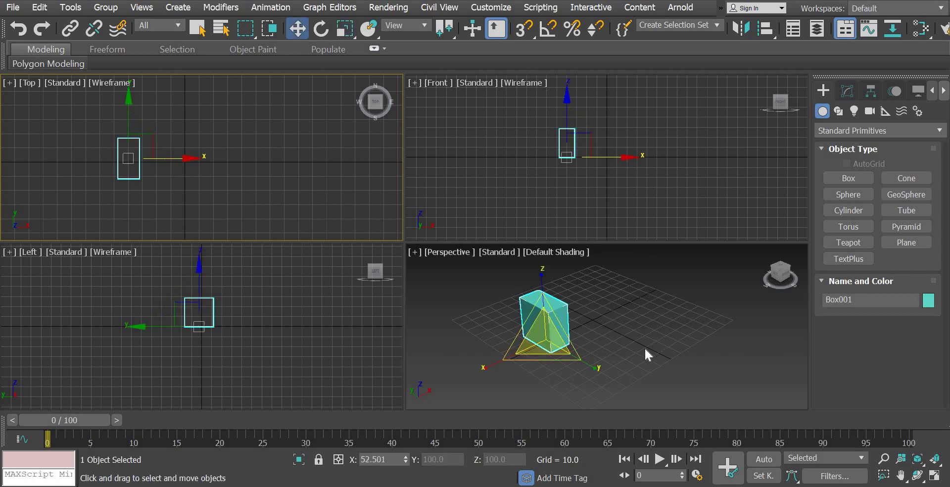
Step: Display the Perspective view with Edged Faces so the block's edges are drawn over the shading
middle_drag(648, 347, 568, 325)
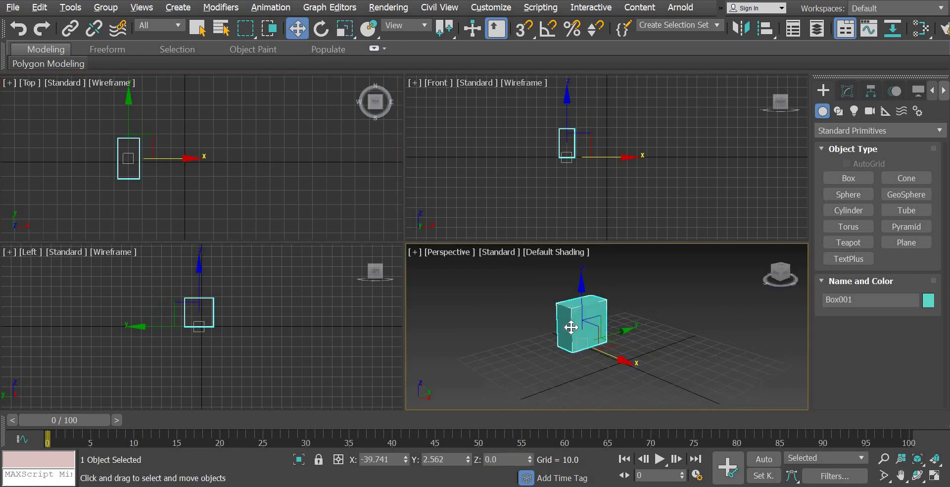
click(544, 252)
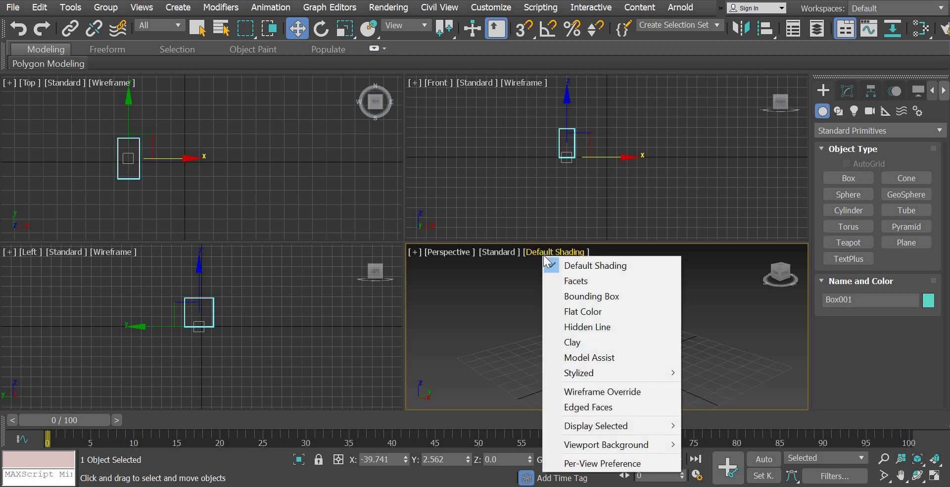
click(594, 406)
click(614, 352)
scroll(606, 348, up, 2)
middle_drag(606, 349, 563, 379)
Step: Set the block's length segments to 3 in its box parameters
click(566, 337)
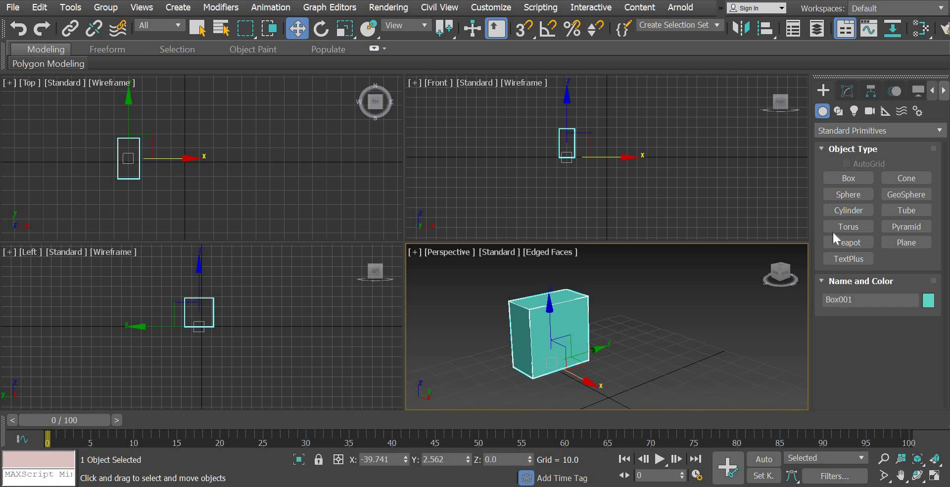
click(847, 90)
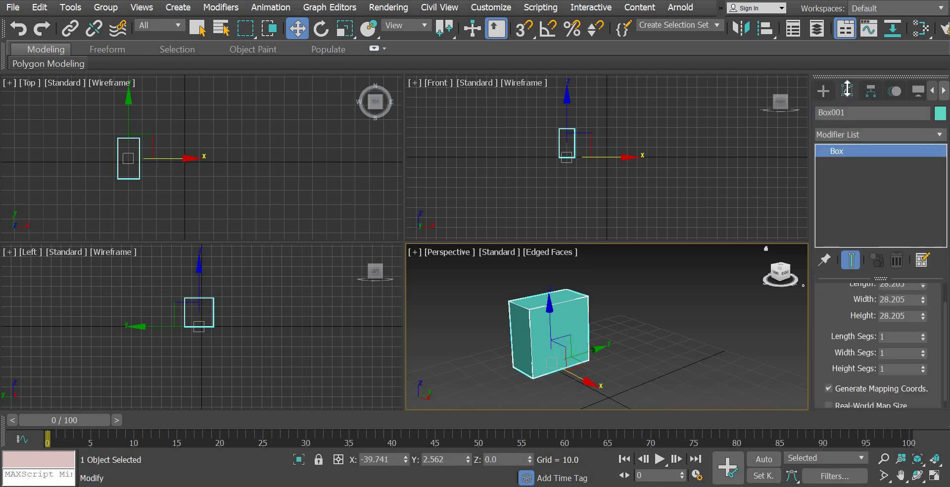
click(923, 335)
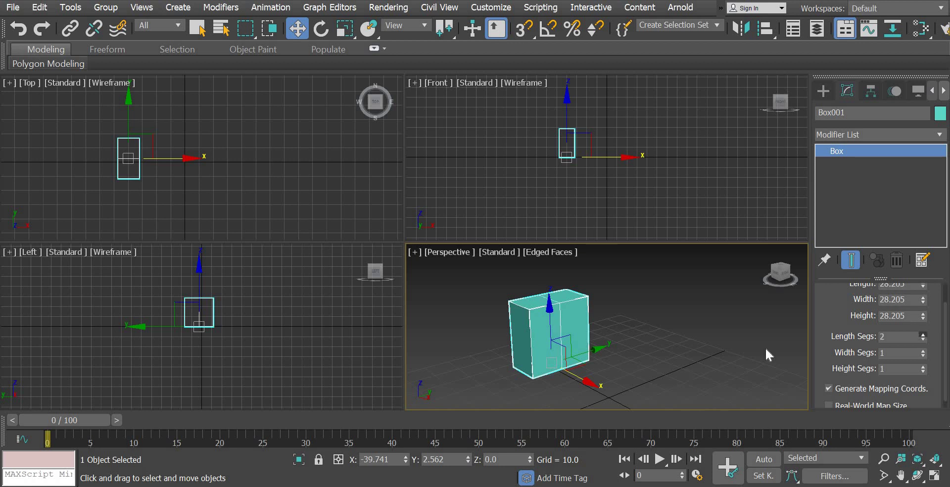
scroll(662, 340, up, 4)
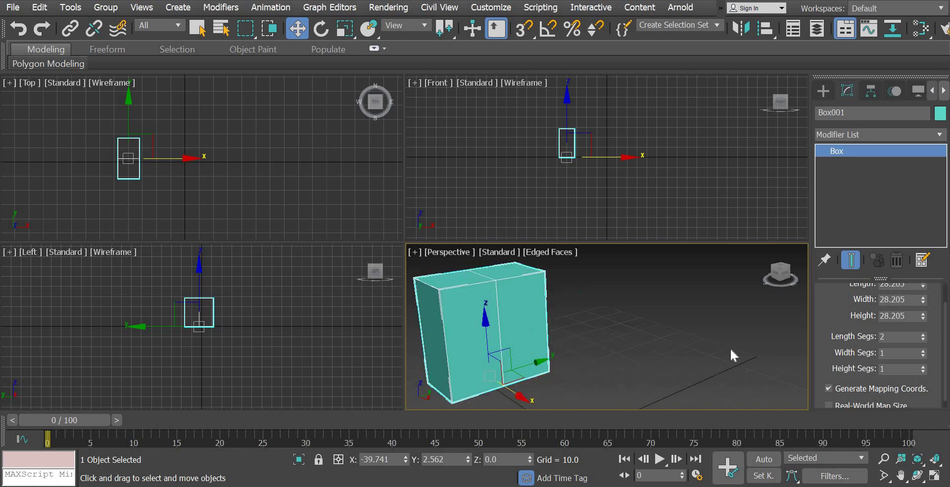
click(923, 336)
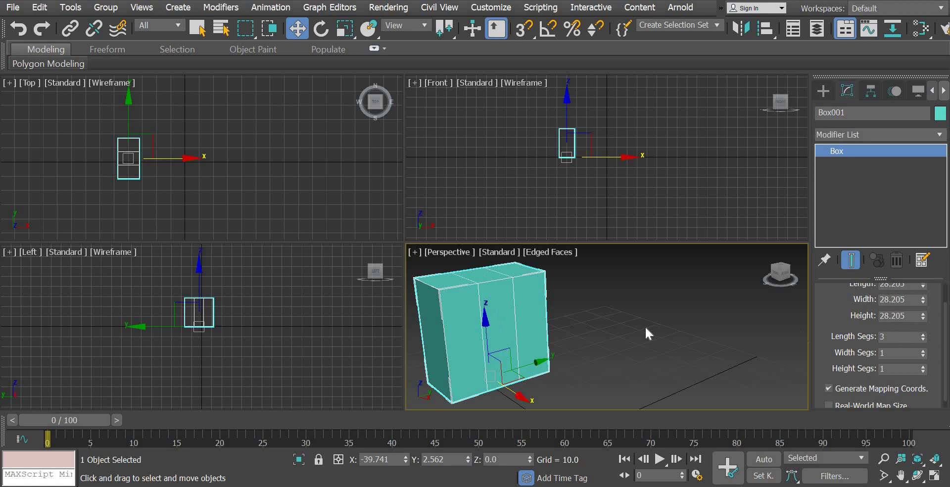
middle_drag(678, 328, 698, 330)
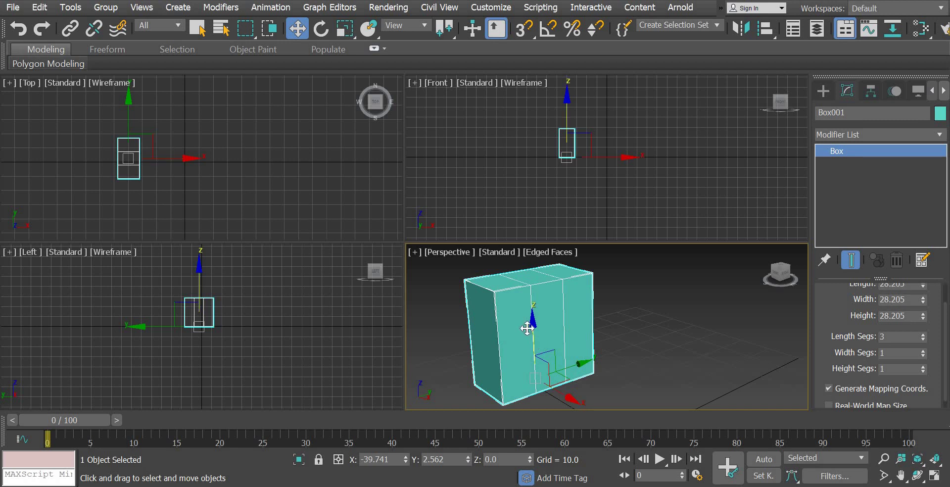
Step: Set the block's width segments to 1 and its height segments to 3
click(922, 350)
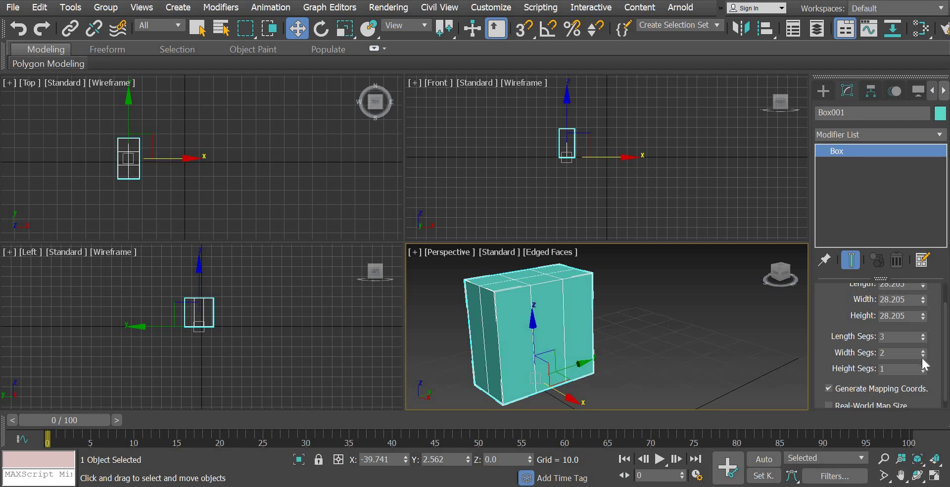
click(923, 356)
click(922, 367)
click(678, 322)
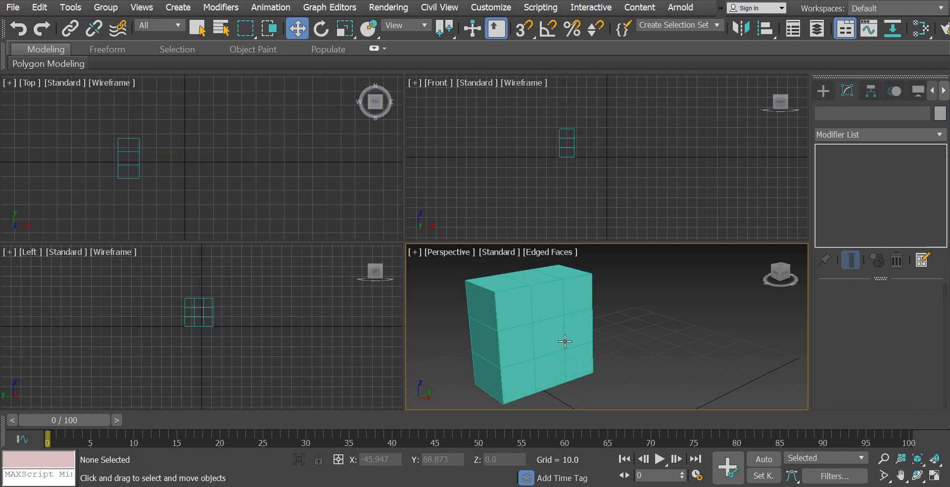
click(545, 330)
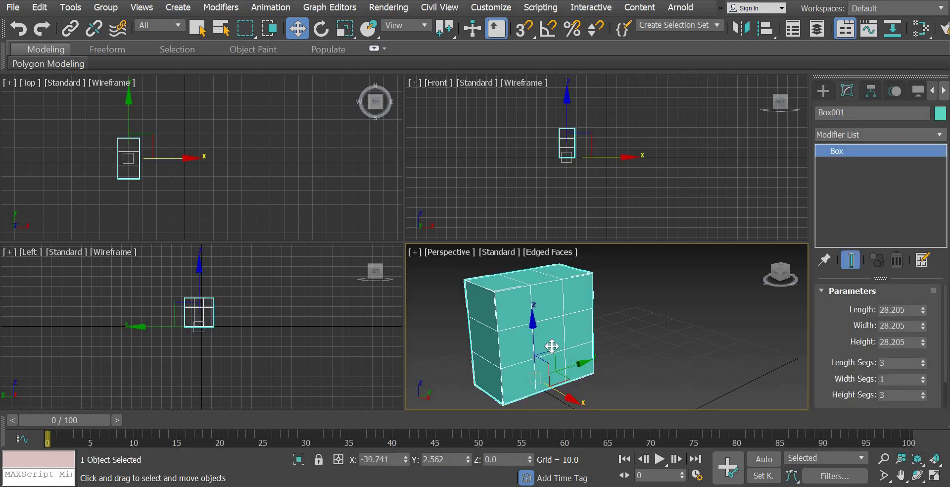
scroll(546, 339, down, 4)
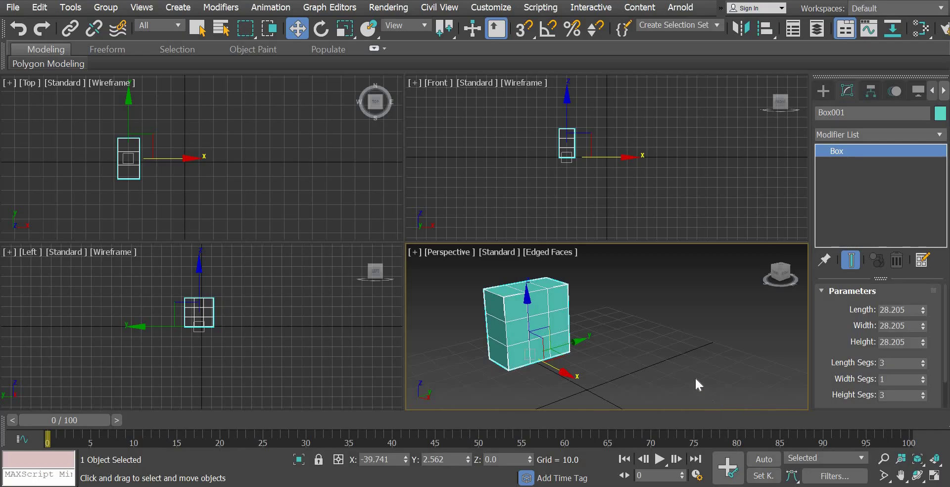
click(608, 359)
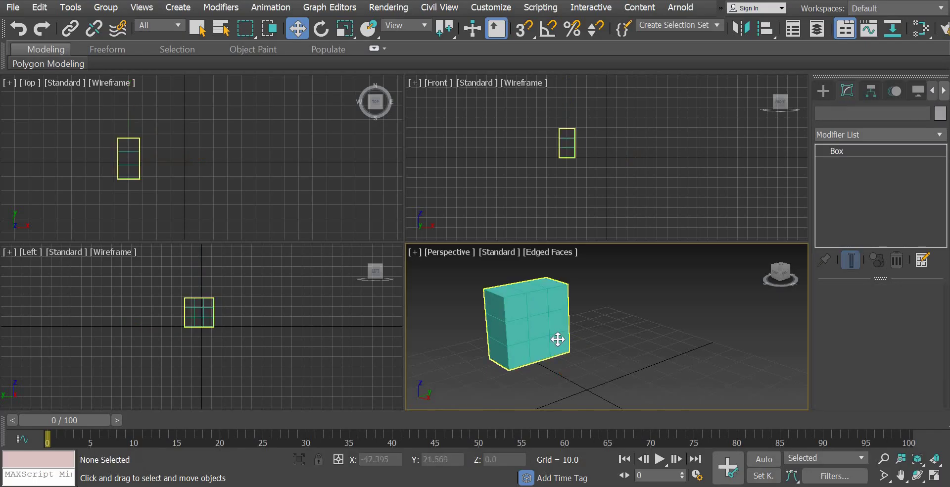
click(555, 340)
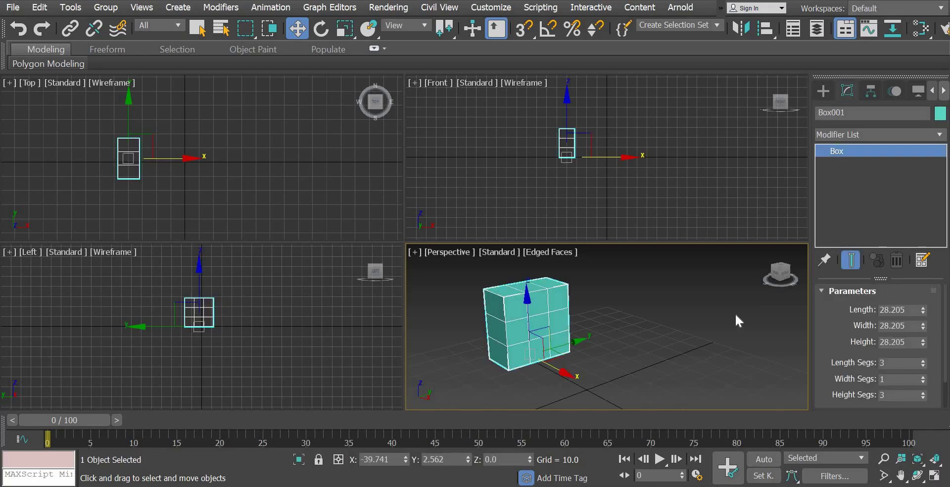
Step: Add an Edit Poly modifier to the segmented block
click(939, 137)
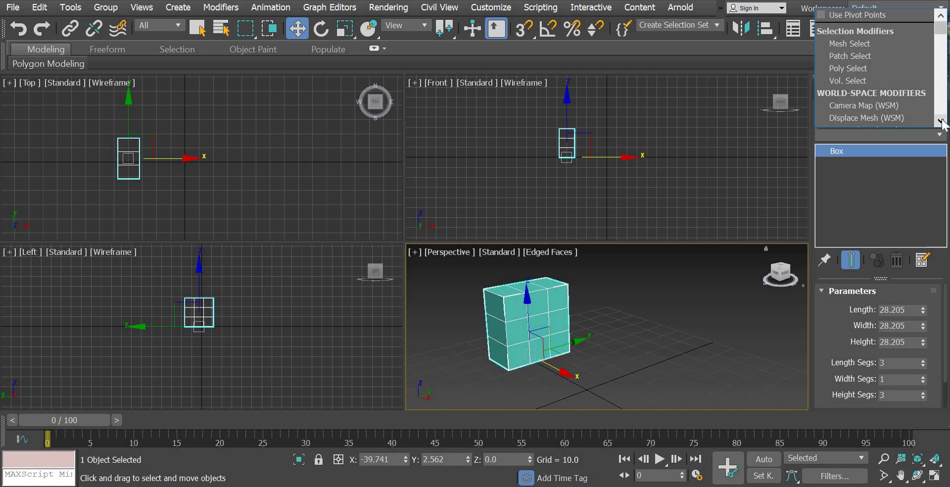
scroll(881, 79, down, 6)
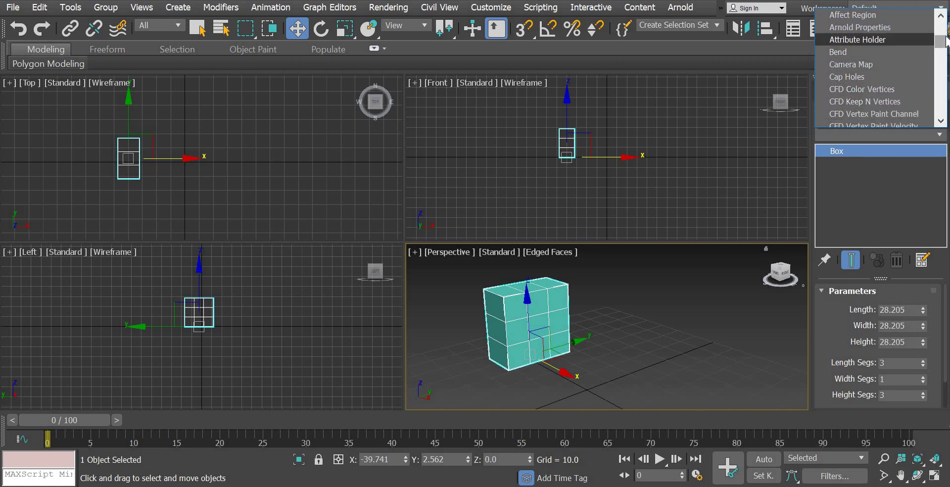
scroll(945, 42, up, 2)
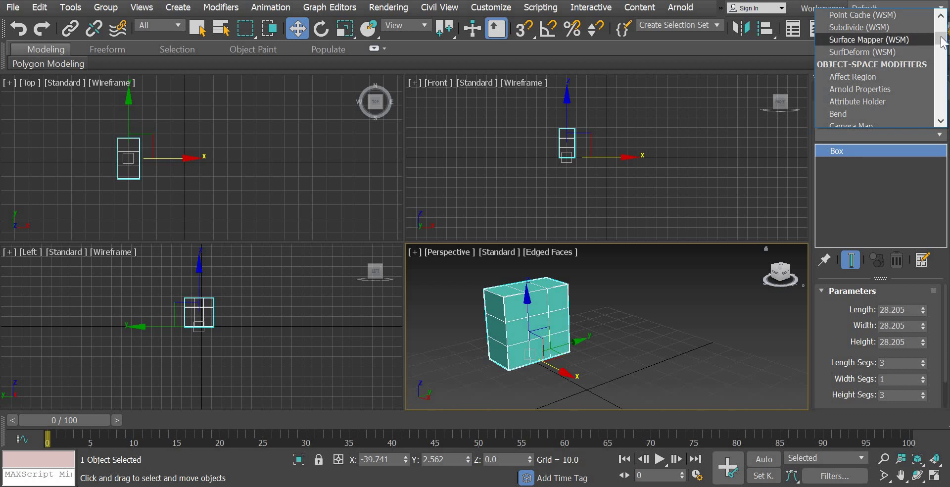
drag(943, 42, 945, 55)
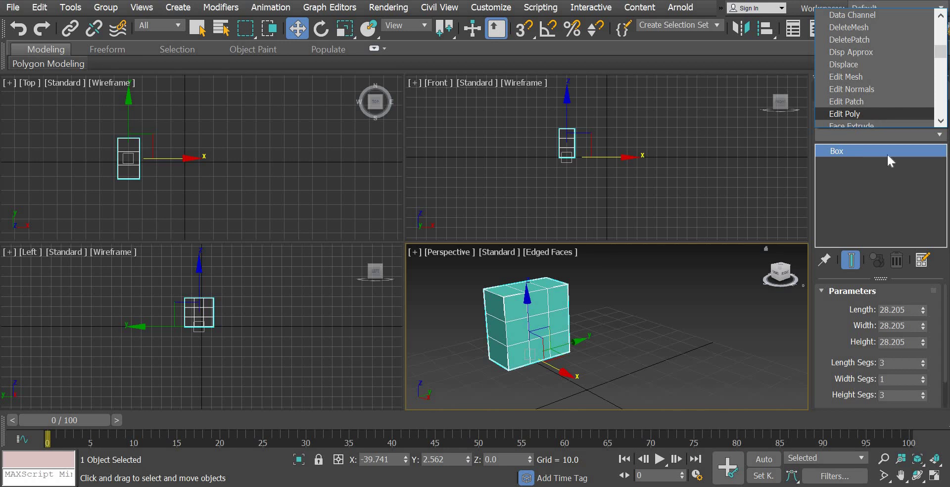
key(Return)
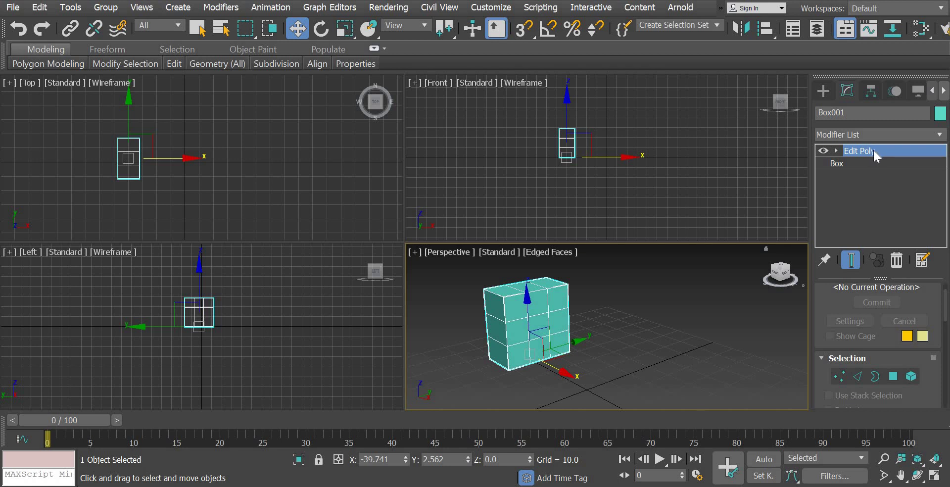
Step: Try pulling the upper inner vertex of the block's segmented face about 27 units outward along X at the Vertex level
click(839, 375)
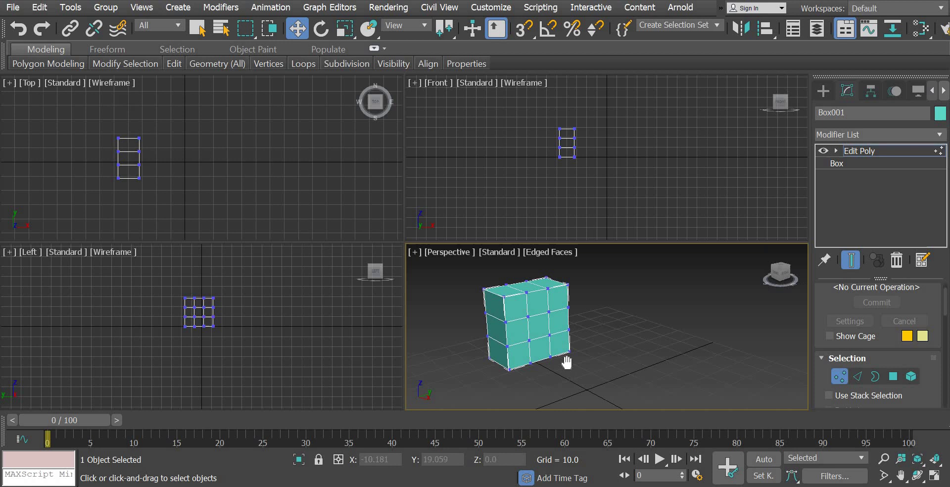
middle_drag(568, 359, 618, 375)
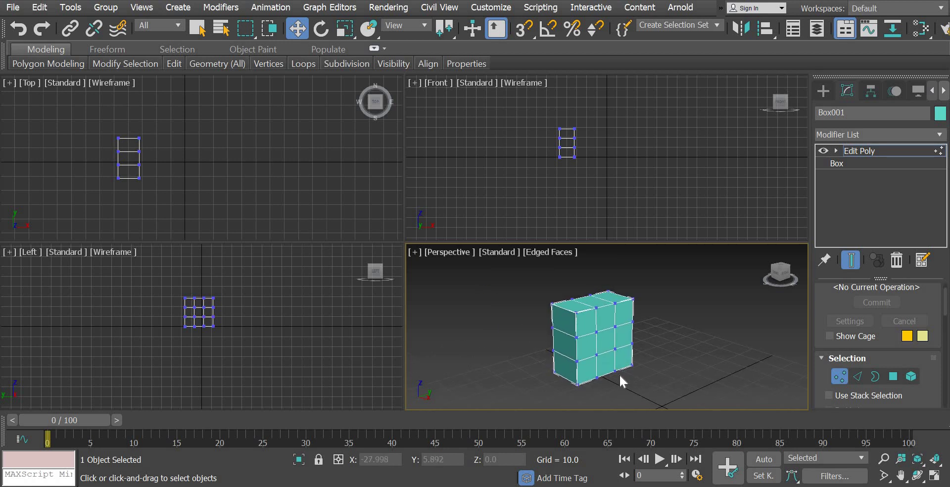
scroll(622, 381, up, 3)
middle_drag(664, 369, 662, 378)
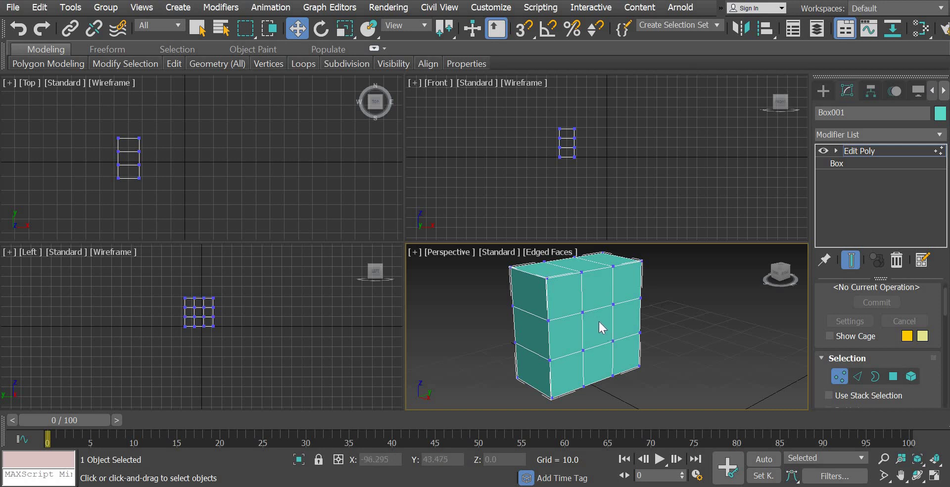
click(583, 312)
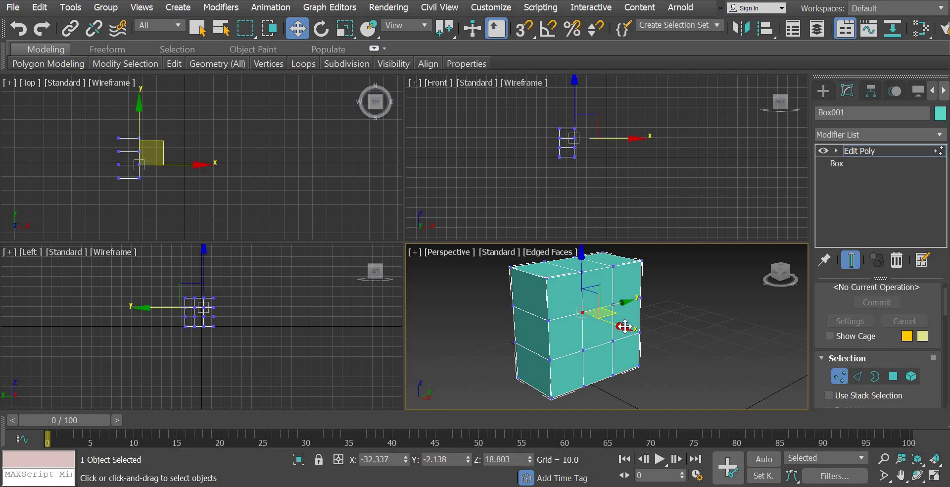
drag(624, 327, 697, 392)
key(ctrl+z)
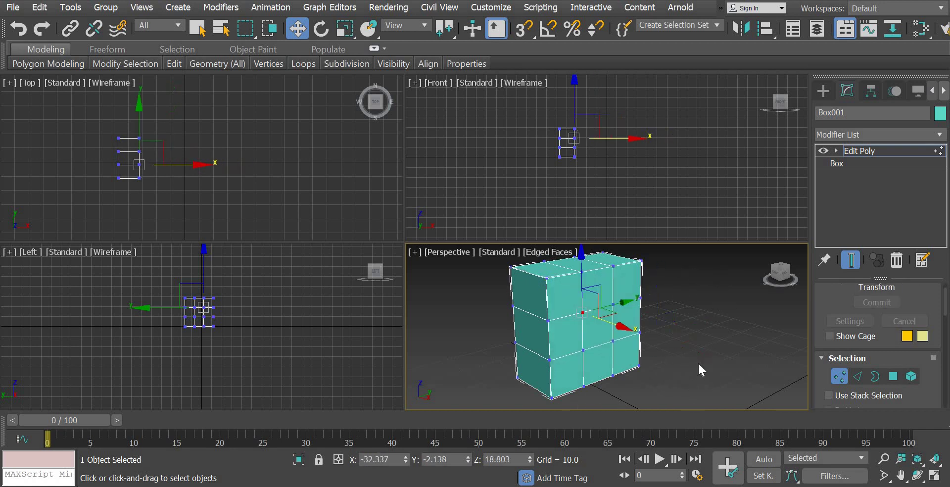
drag(624, 329, 711, 378)
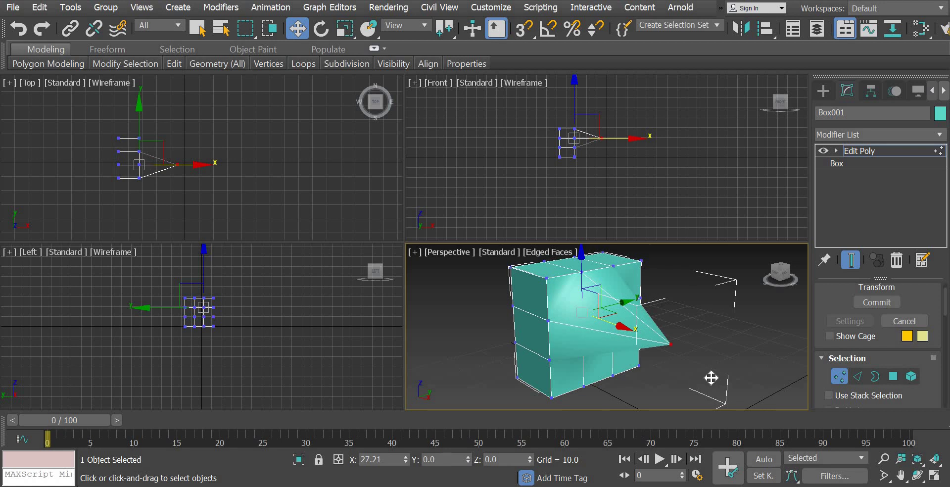
right_click(710, 378)
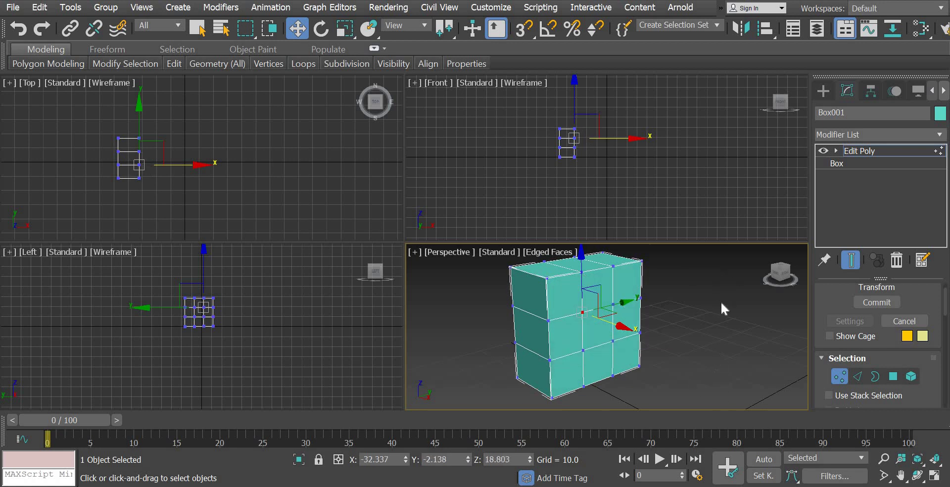
Step: Deselect that vertex and try moving a vertex on the far side edge of the segmented face
click(733, 336)
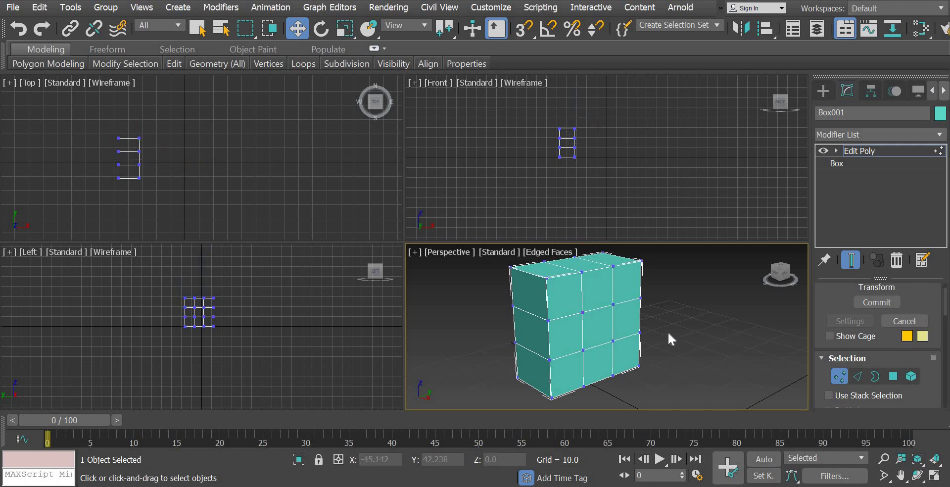
click(640, 333)
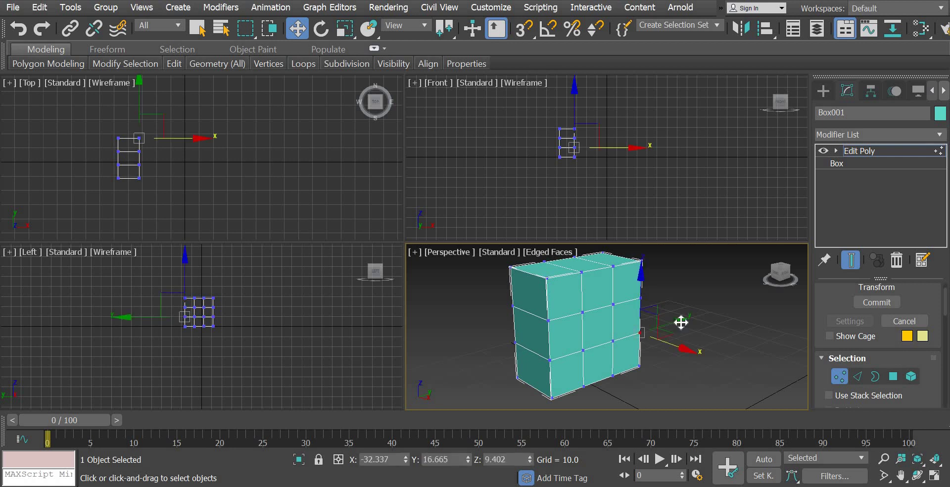
mouse_move(730, 284)
mouse_down()
mouse_move(755, 271)
mouse_move(708, 285)
mouse_move(730, 273)
mouse_move(722, 283)
mouse_up()
right_click(721, 283)
middle_drag(570, 171, 600, 220)
scroll(586, 187, up, 3)
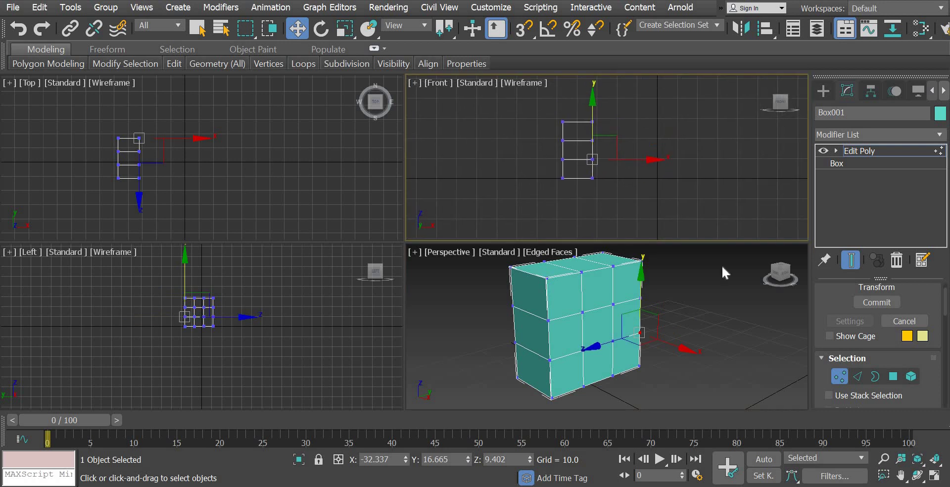
Step: Try moving the edge above the centre polygon of the segmented face outward along X at the Edge level
click(860, 377)
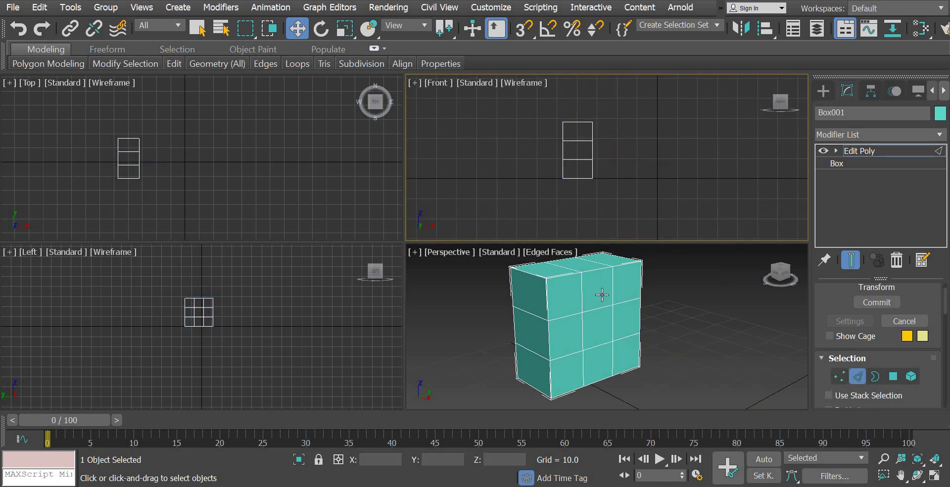
click(600, 308)
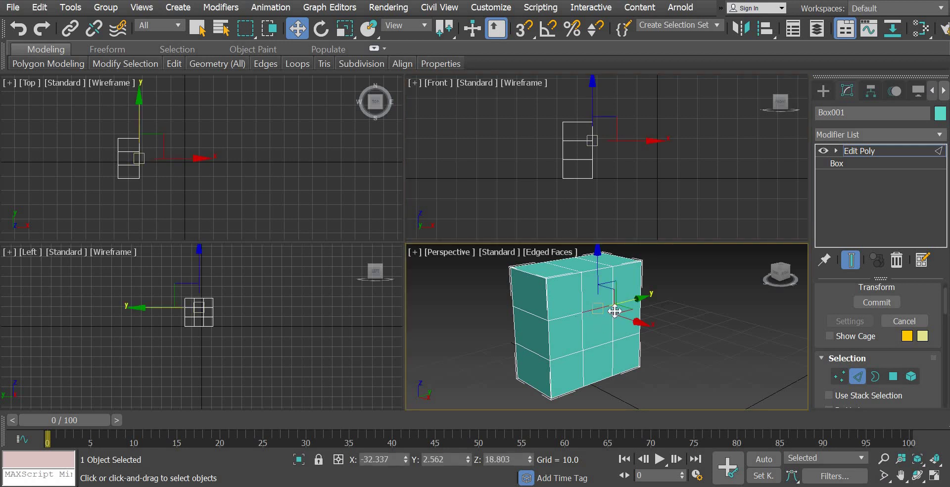
click(838, 377)
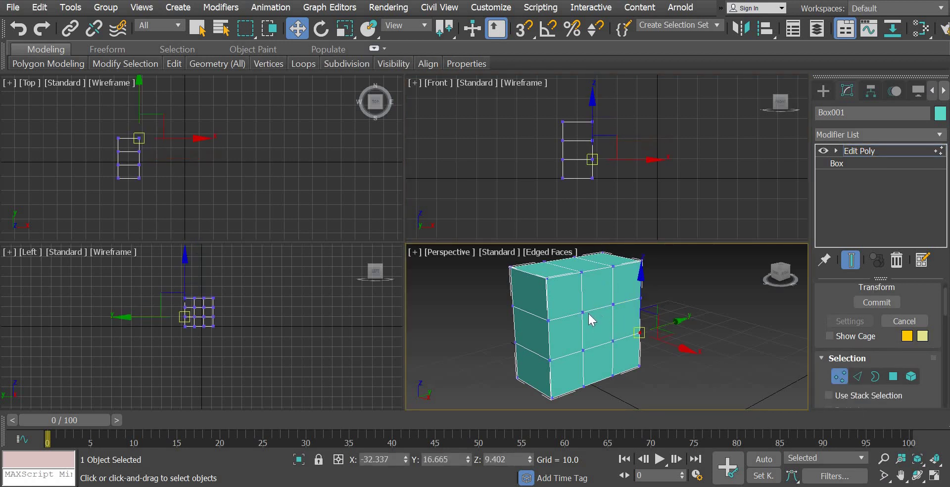
click(857, 376)
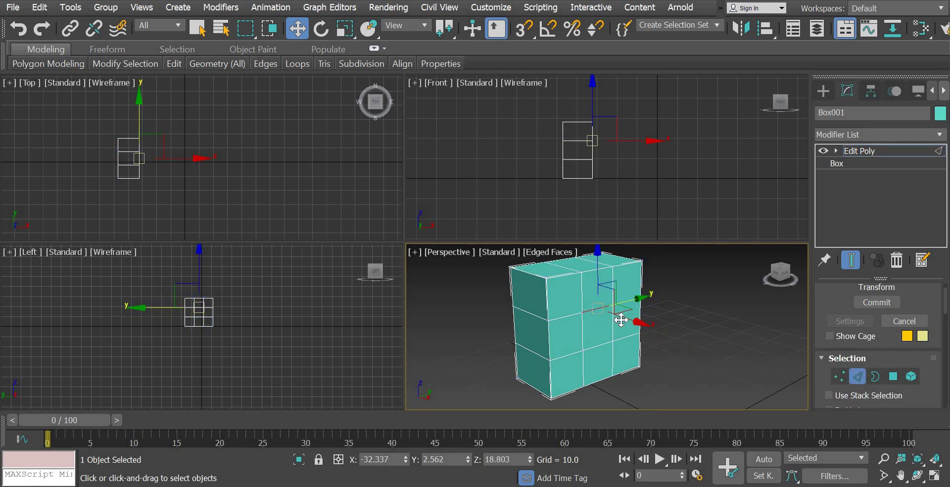
drag(622, 318, 700, 356)
right_click(700, 356)
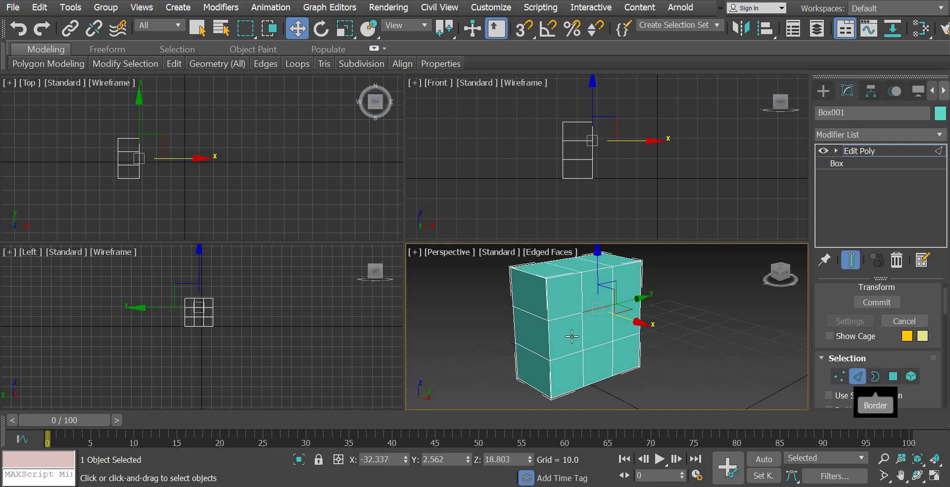
Step: Try selecting single polygons on the block's segmented face one after another, and the whole block as an element
click(892, 378)
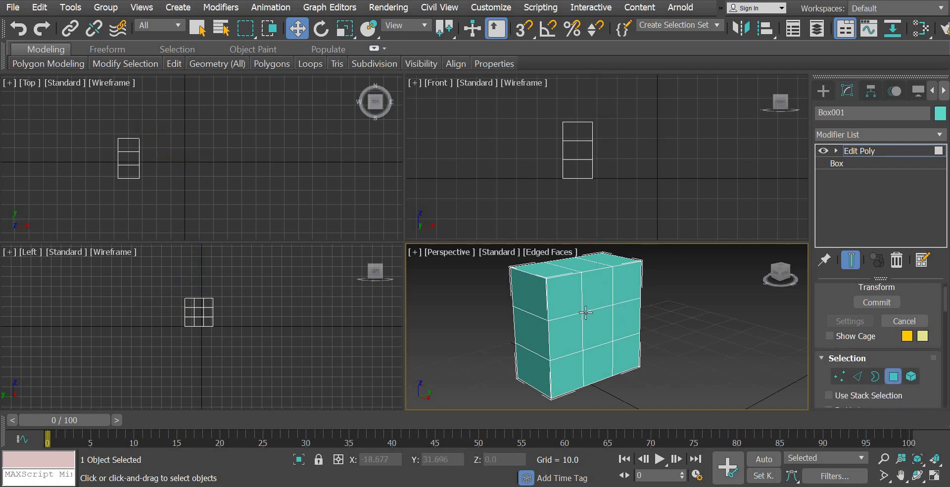
click(606, 329)
key(F5)
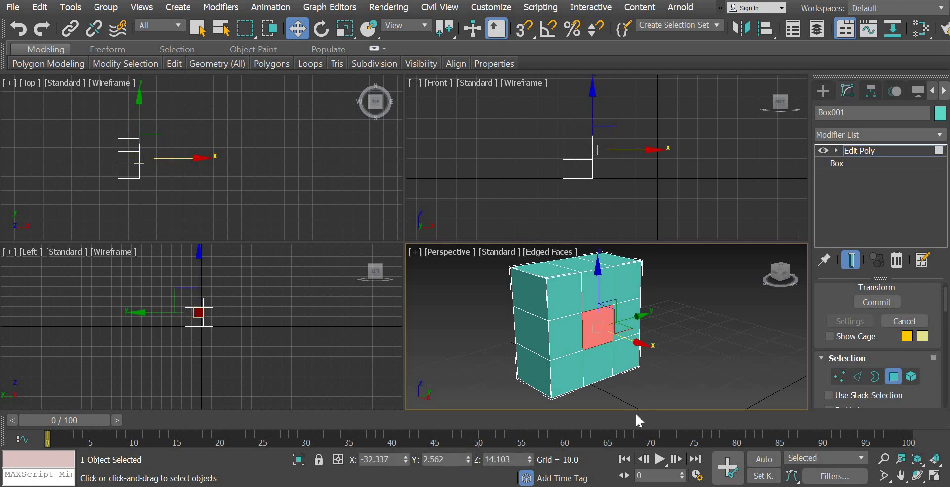
click(556, 303)
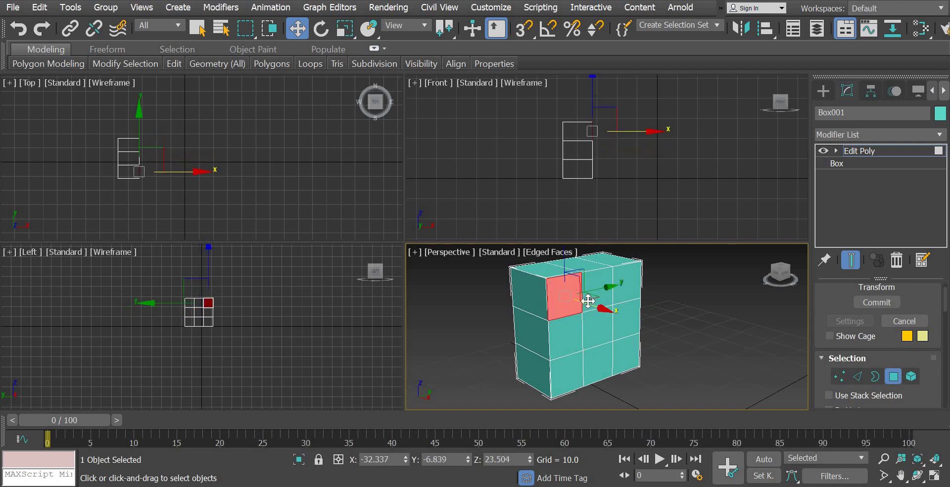
click(627, 282)
click(626, 324)
click(624, 351)
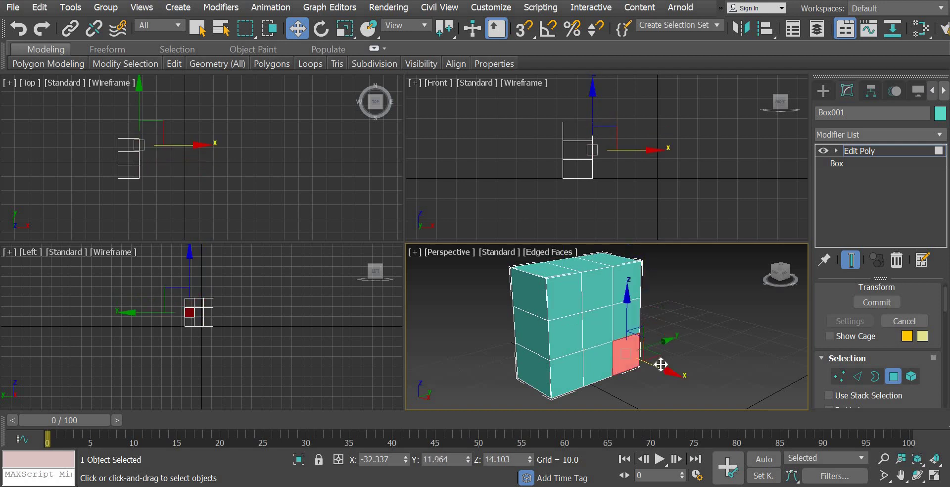
click(910, 376)
click(594, 324)
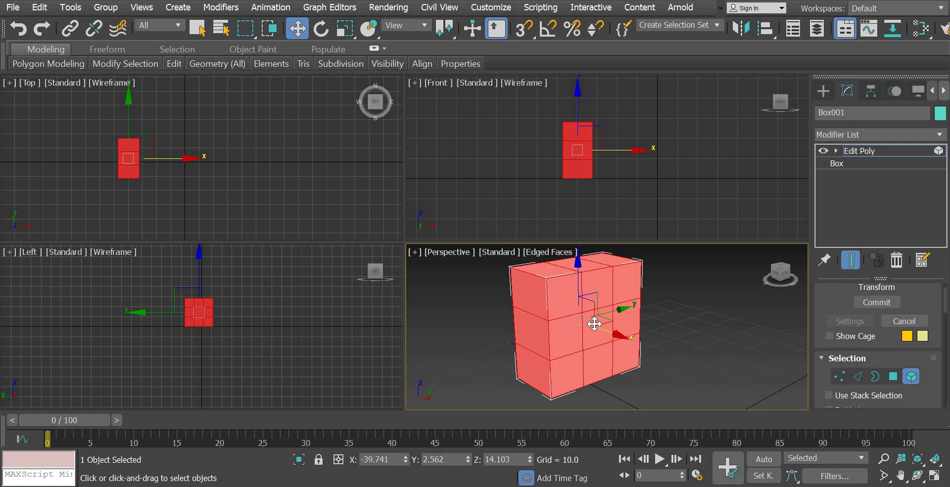
Step: Select the centre polygon of the block's segmented face at the Polygon level
click(895, 375)
click(656, 345)
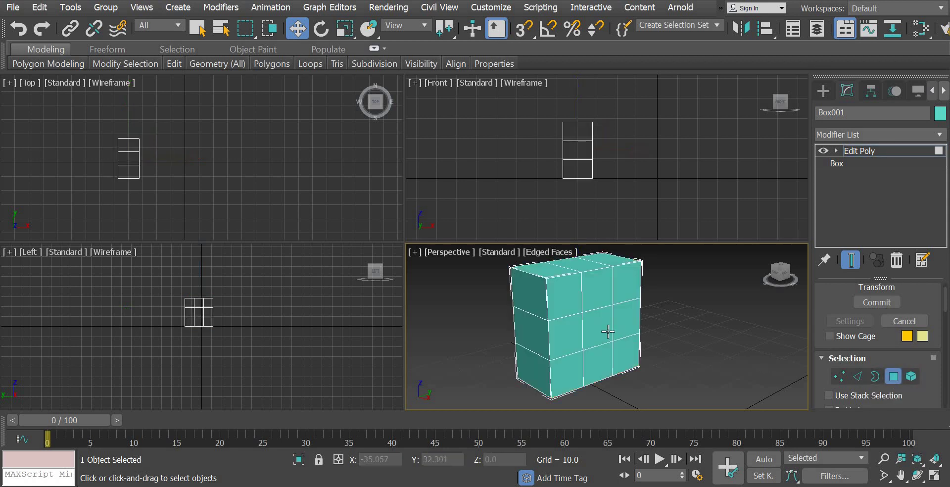
click(593, 331)
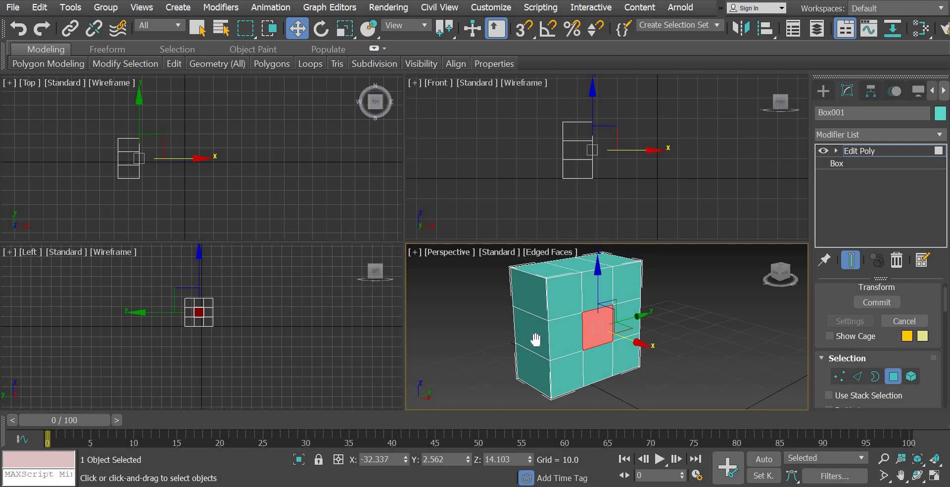
Step: Try moving the centre polygon about 15 units outward along X, and undo the move
alt+middle_drag(534, 333, 563, 359)
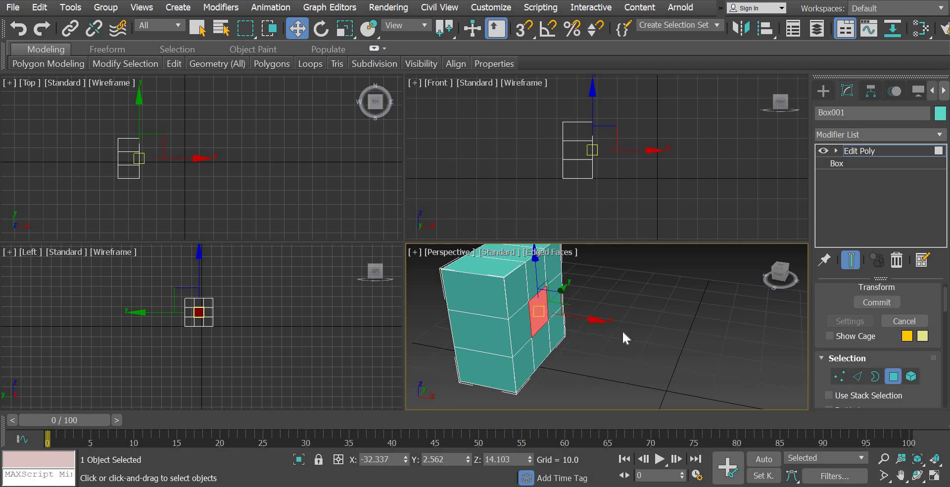
drag(594, 321, 652, 339)
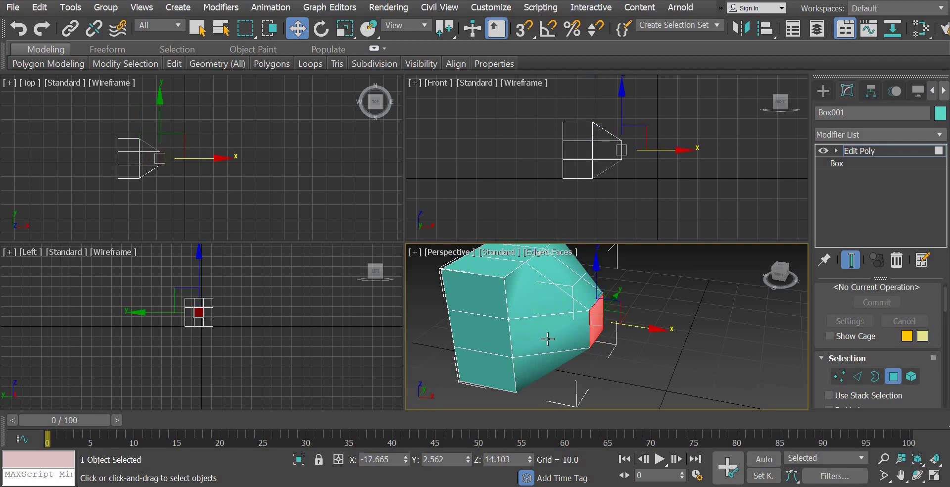
key(ctrl+z)
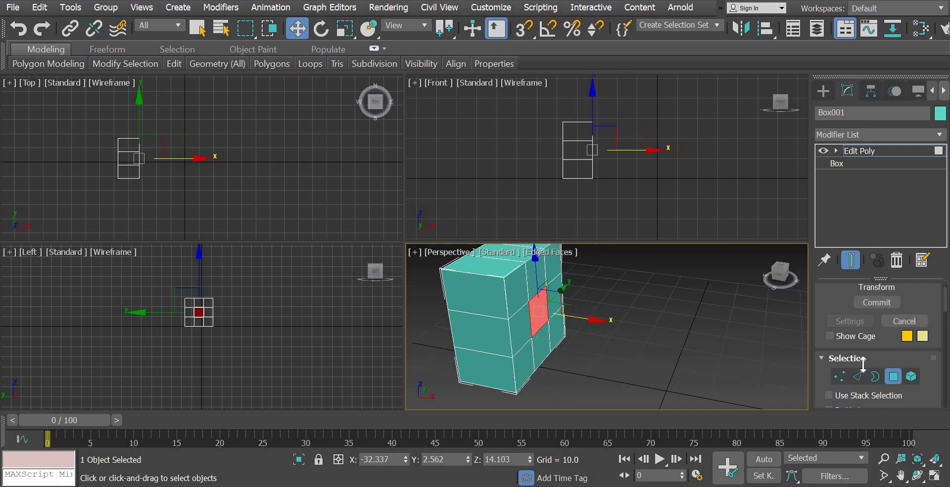
Step: Examine the Edit Polygons commands available for the selected centre polygon, such as Extrude, Bevel and Inset
drag(818, 320, 852, 147)
scroll(850, 149, down, 10)
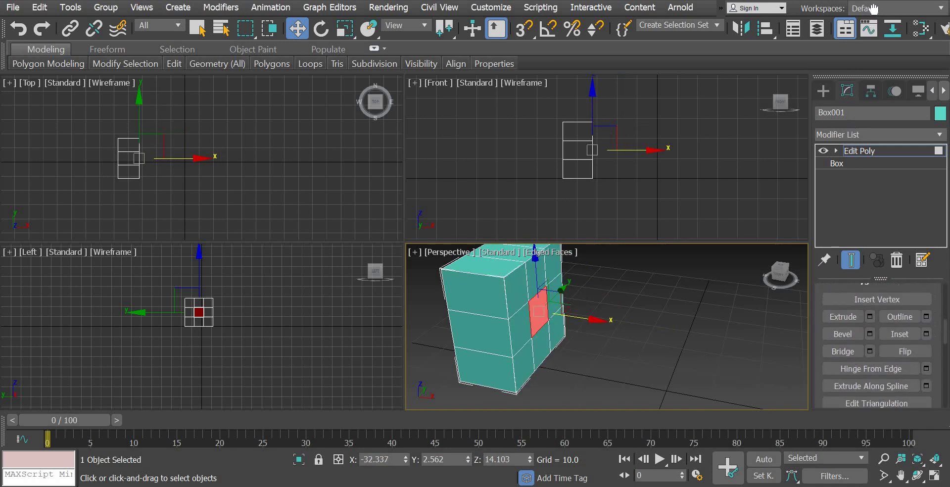
scroll(835, 284, up, 1)
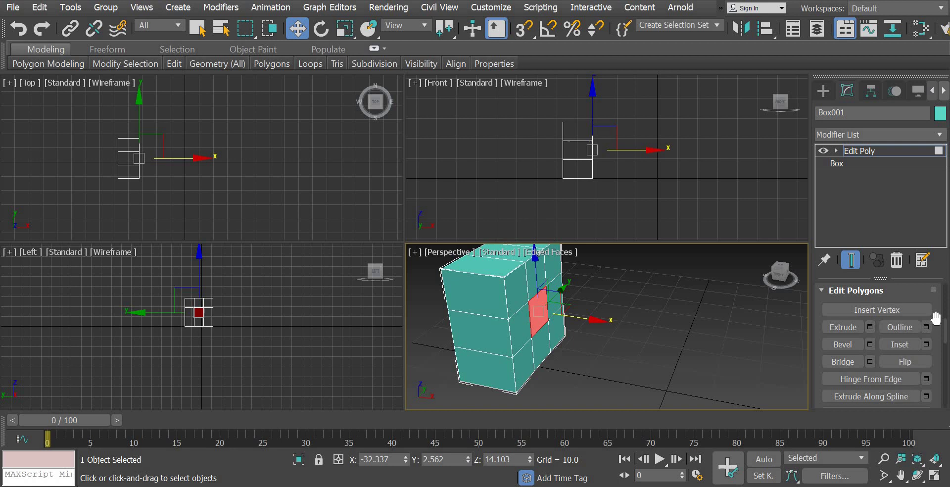
mouse_move(936, 374)
mouse_down()
mouse_move(931, 396)
mouse_move(943, 281)
mouse_move(935, 375)
mouse_up()
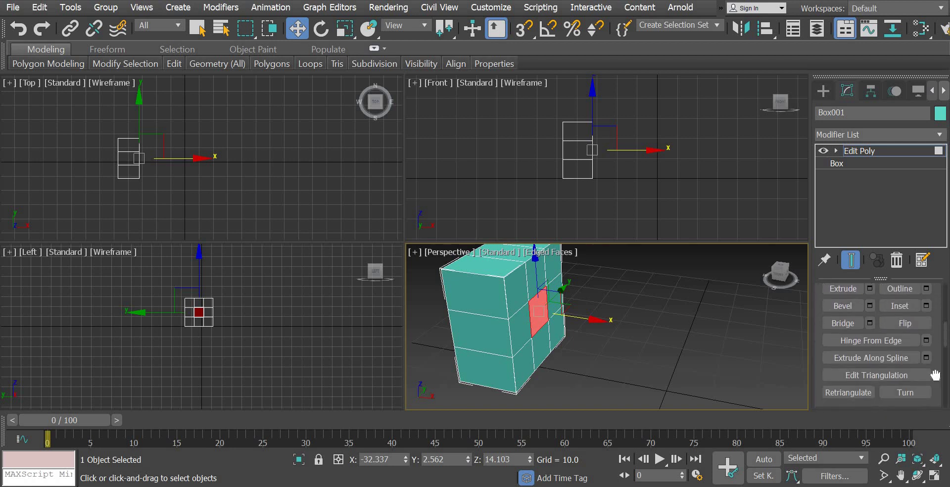
scroll(935, 375, up, 11)
scroll(920, 319, down, 9)
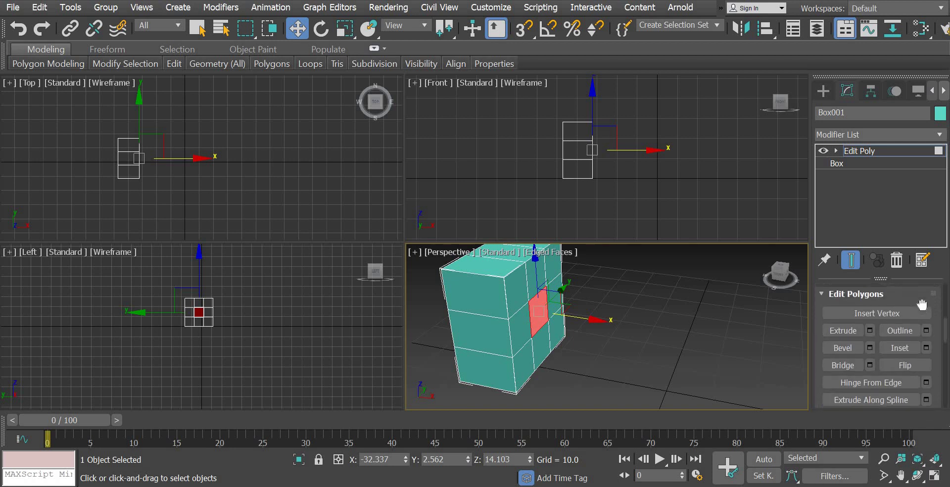
scroll(922, 304, down, 1)
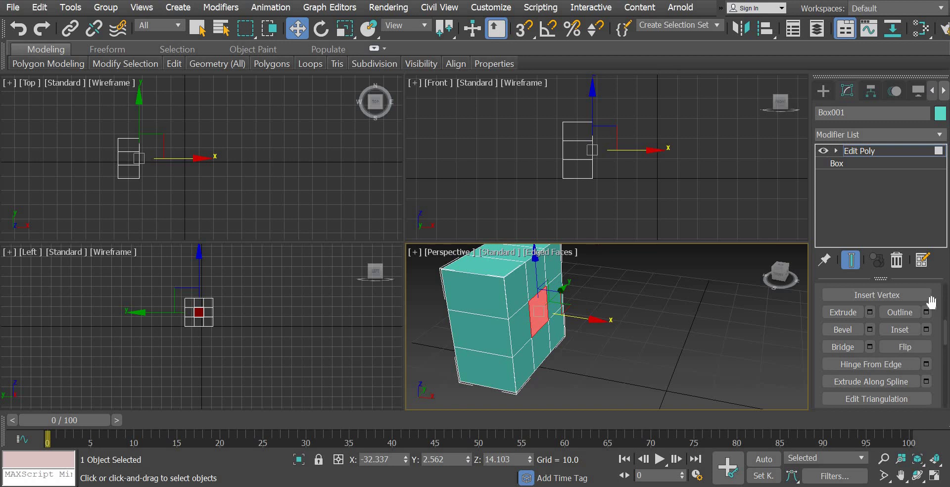
Step: Extrude the selected centre polygon outward by about 33.7 units and clear the polygon selection
scroll(932, 346, up, 2)
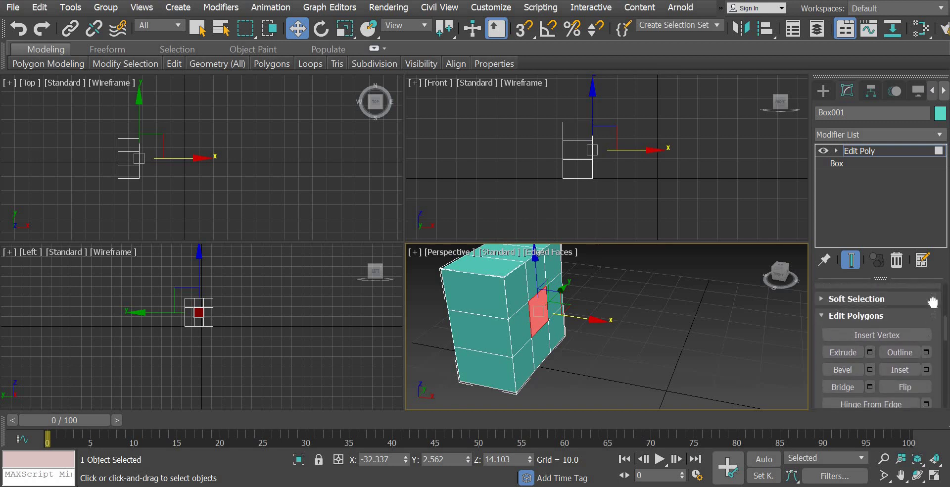
scroll(933, 301, down, 2)
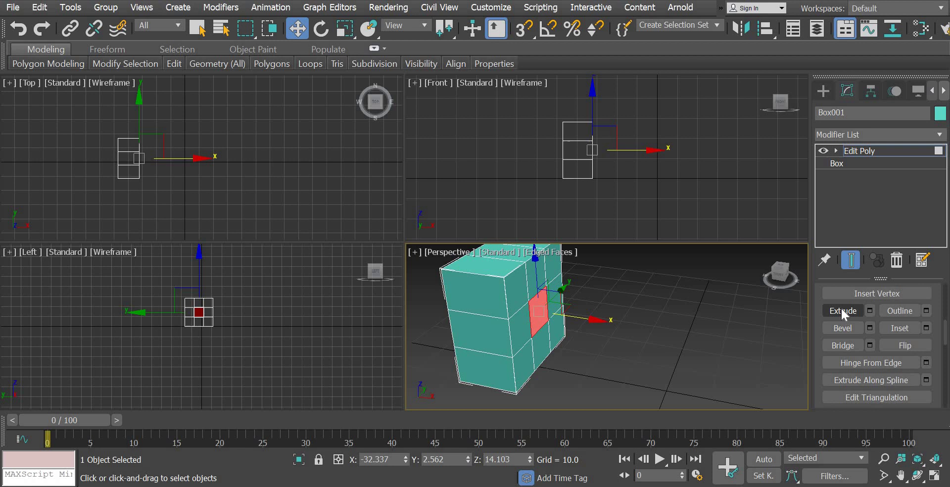
click(870, 311)
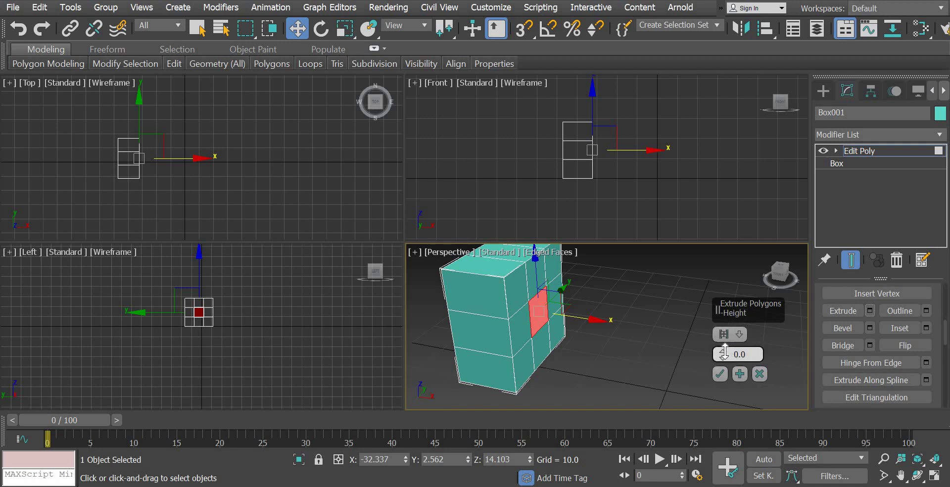
drag(724, 353, 739, 265)
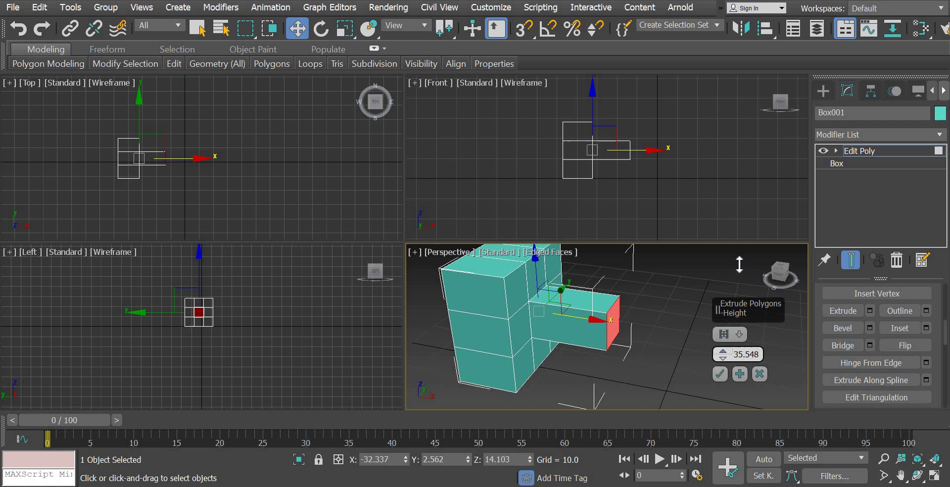
mouse_move(739, 265)
mouse_down()
mouse_move(742, 256)
mouse_move(742, 277)
mouse_move(740, 270)
mouse_up()
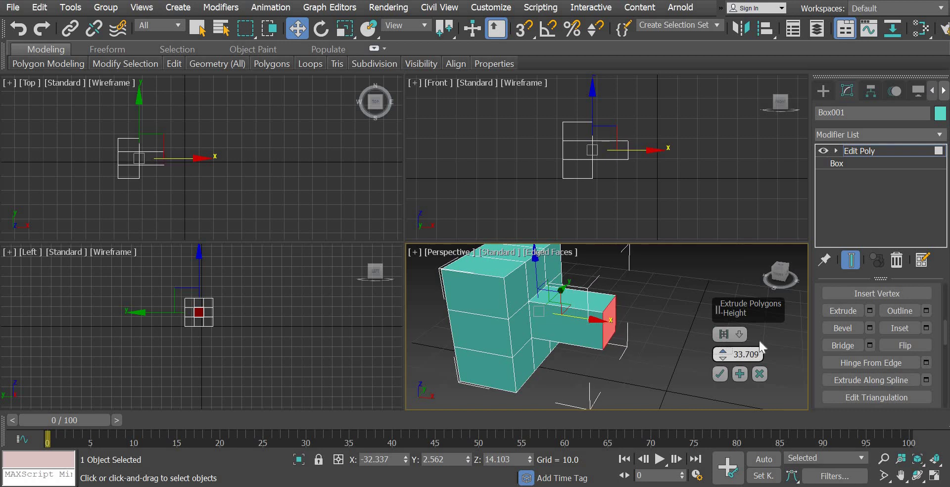
click(720, 374)
click(670, 355)
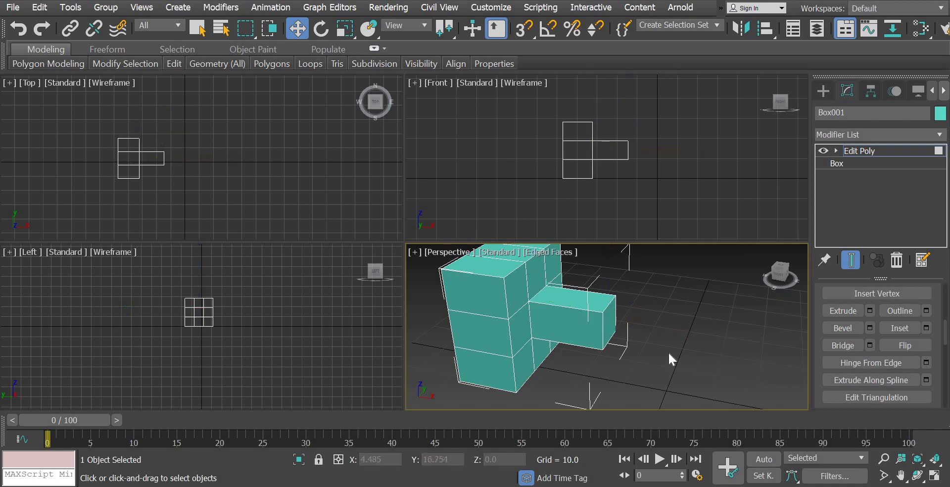
Step: Leave the Polygon level and reselect the whole block with its extruded handle as an object
scroll(670, 355, down, 3)
middle_drag(670, 354, 628, 352)
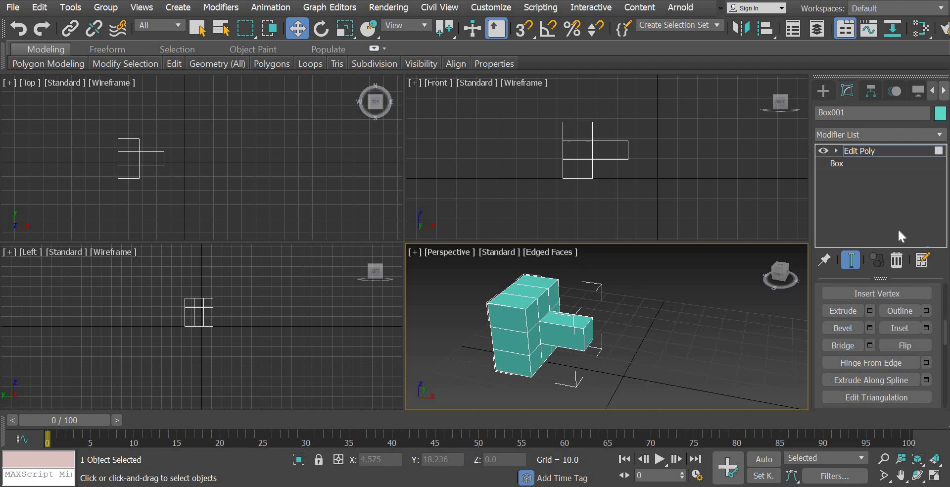
click(860, 151)
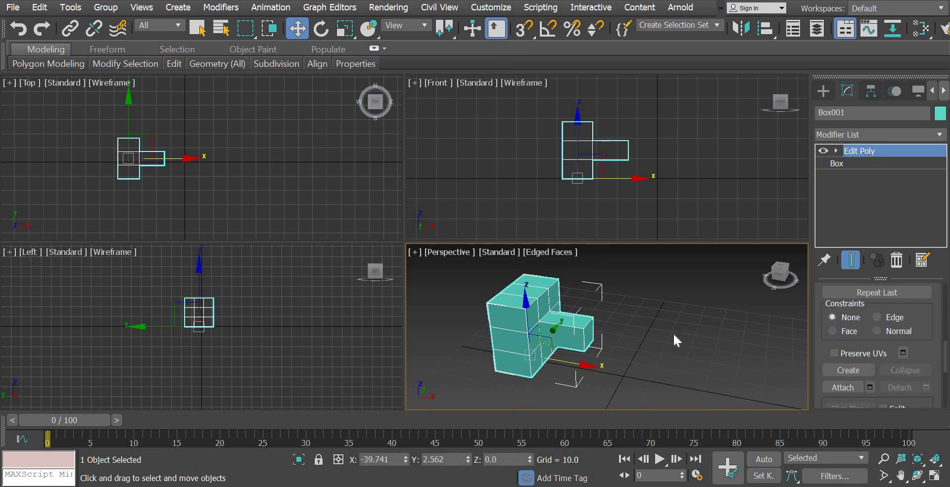
click(602, 372)
scroll(601, 368, up, 4)
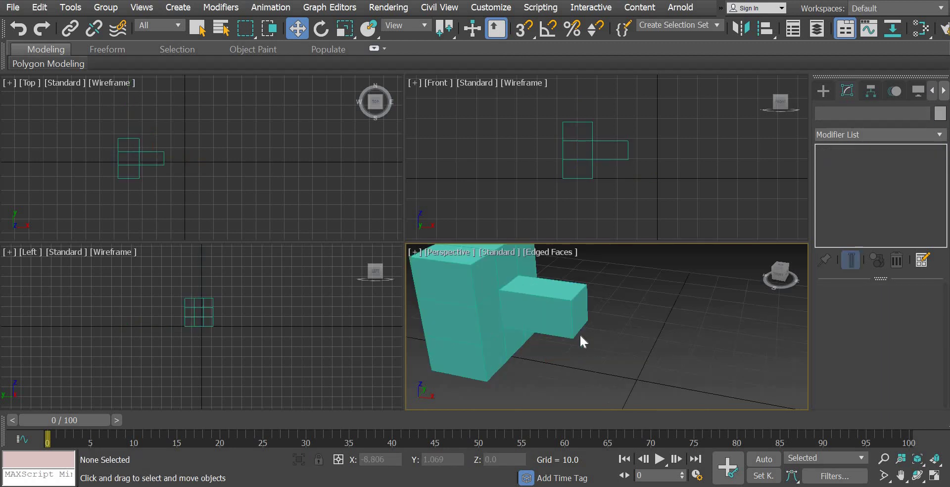
scroll(606, 377, down, 3)
click(599, 373)
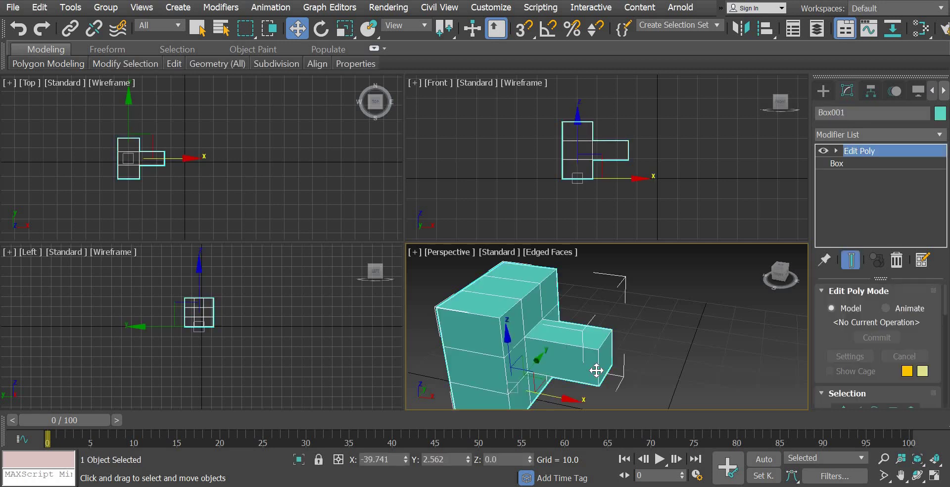
scroll(637, 357, down, 2)
middle_drag(637, 358, 635, 354)
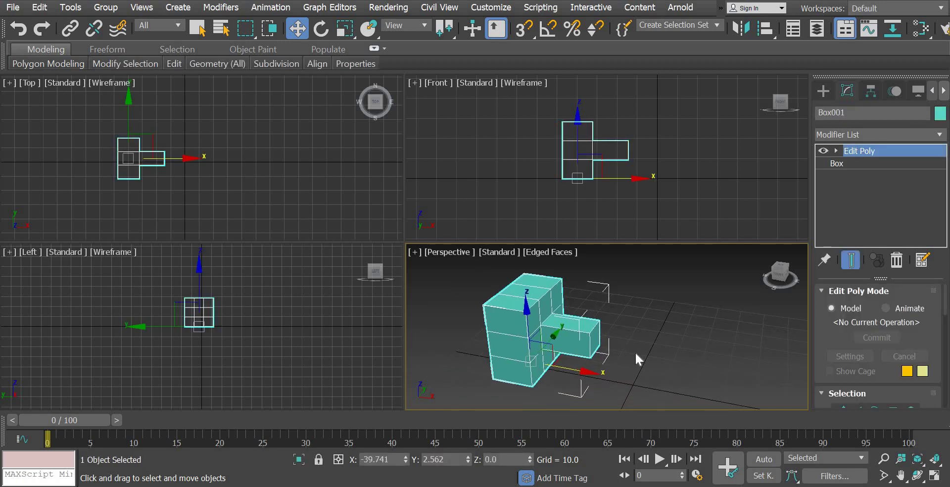
Step: Apply a MeshSmooth modifier to the block and set its subdivision iterations to 2
click(939, 134)
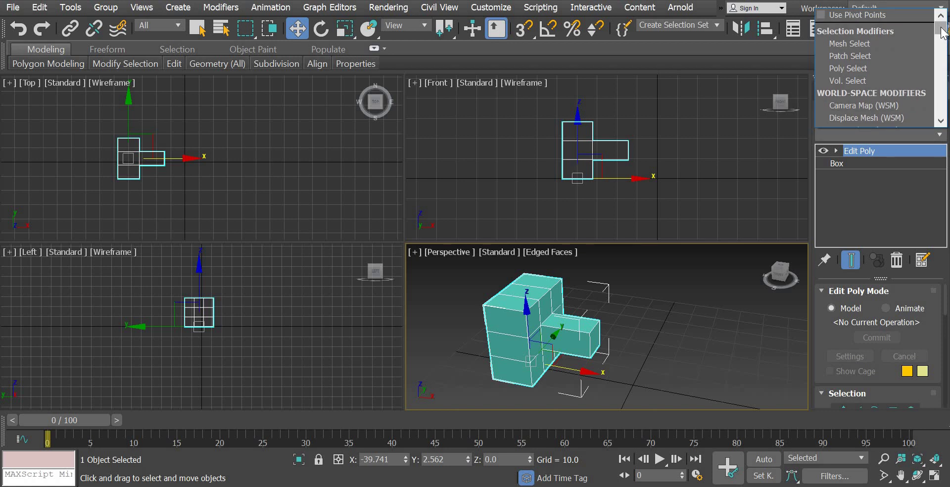
drag(941, 32, 945, 66)
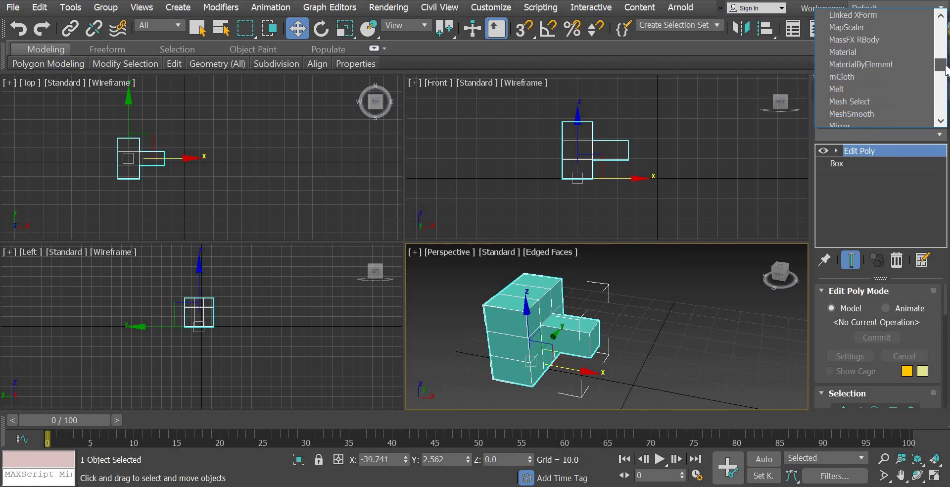
click(864, 113)
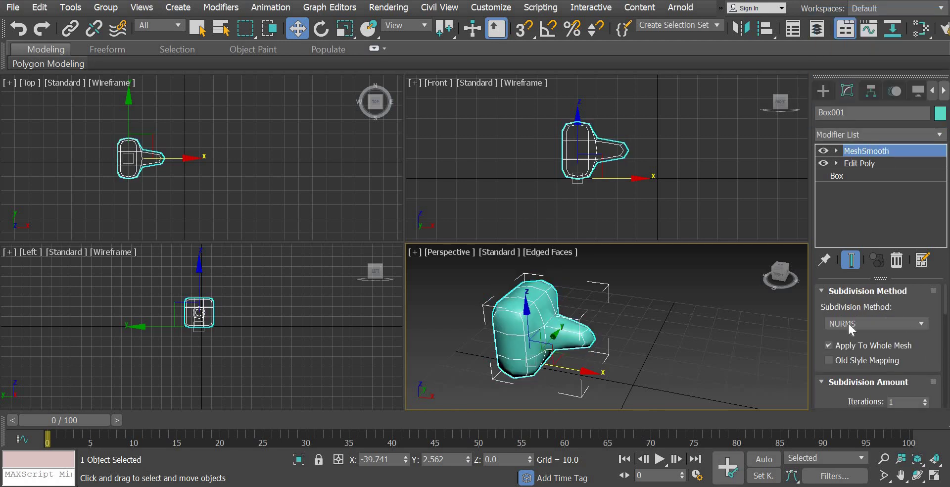
click(625, 346)
click(583, 340)
scroll(936, 299, down, 4)
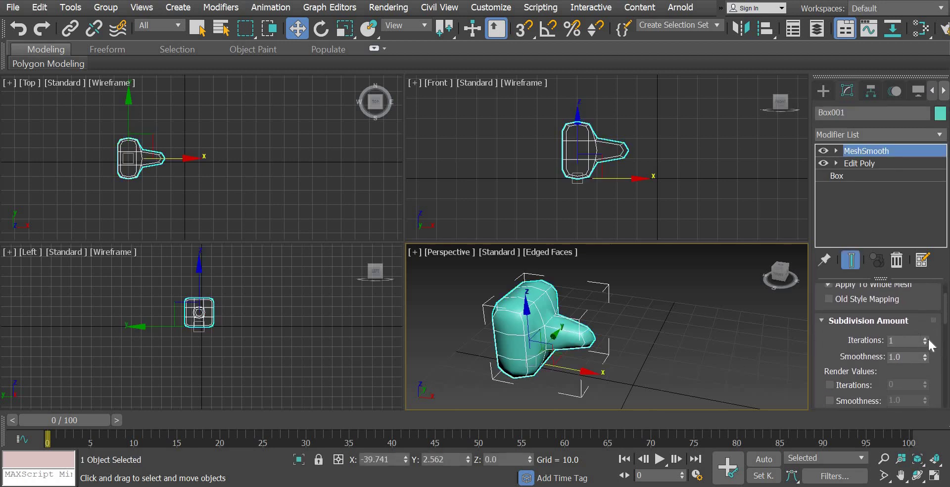
click(925, 339)
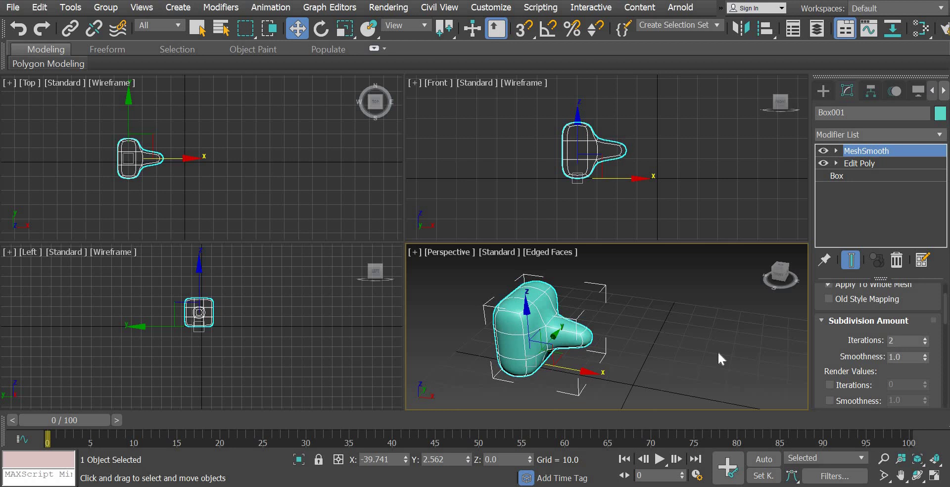
click(600, 373)
middle_drag(601, 371, 654, 376)
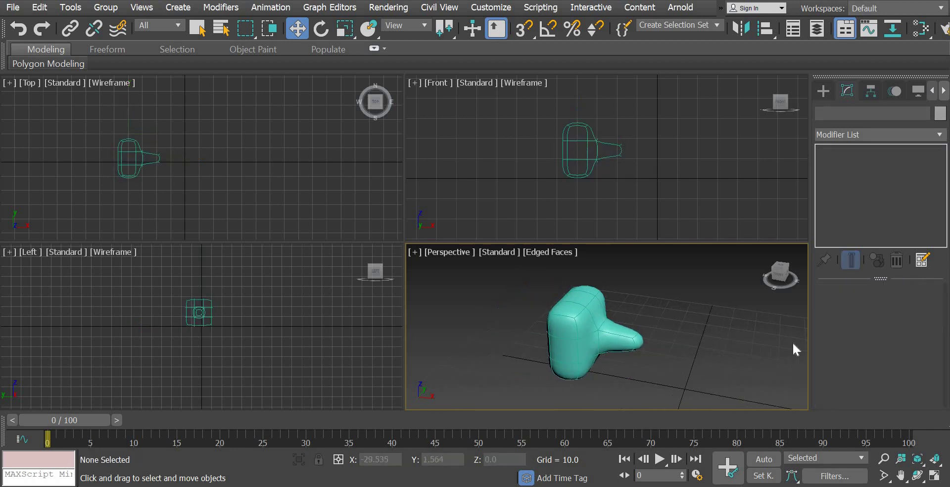
Step: Examine the smoothed block from several angles together with the MeshSmooth settings
click(587, 350)
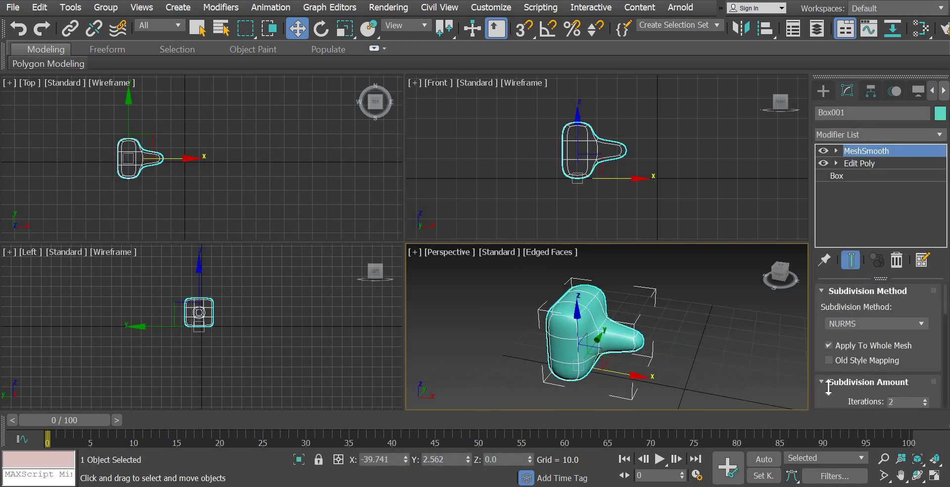
scroll(818, 332, down, 5)
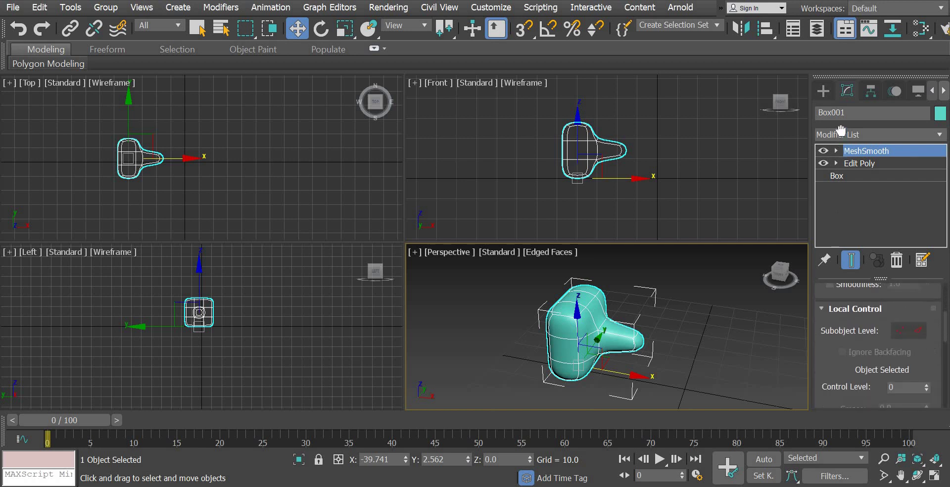
scroll(811, 301, up, 5)
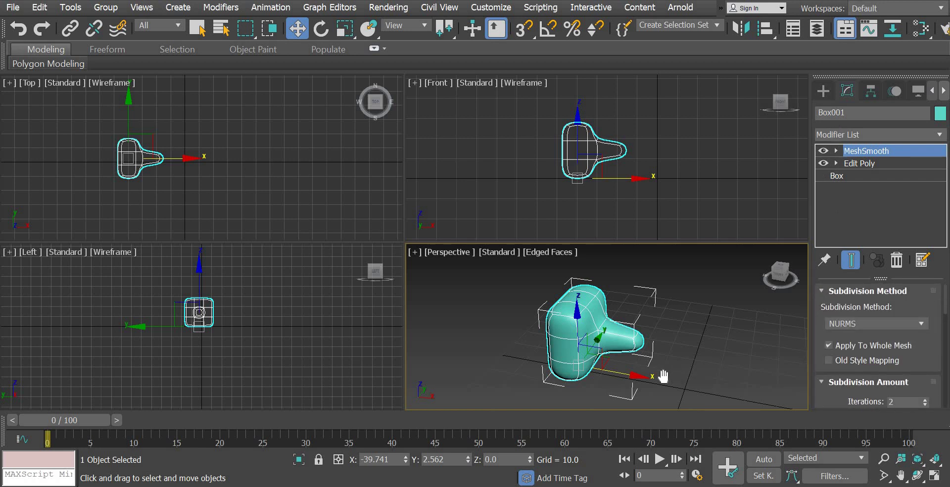
middle_drag(664, 377, 639, 376)
click(660, 354)
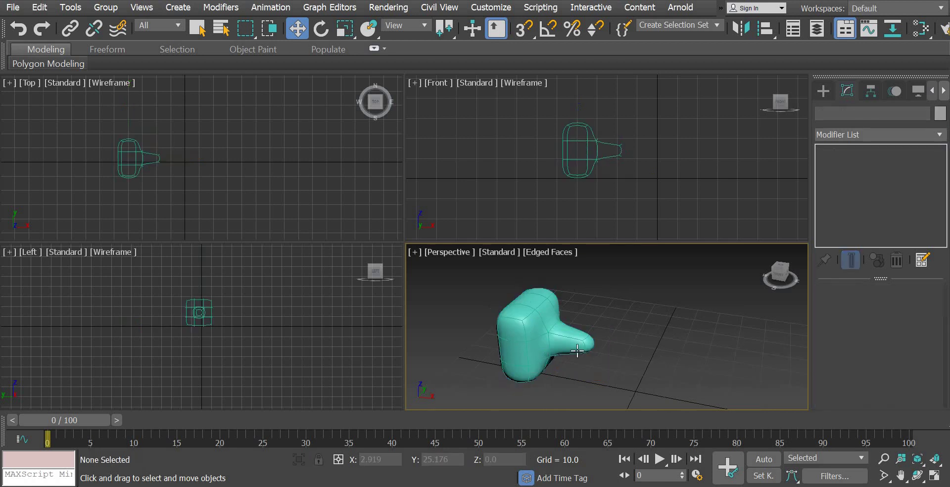
click(572, 349)
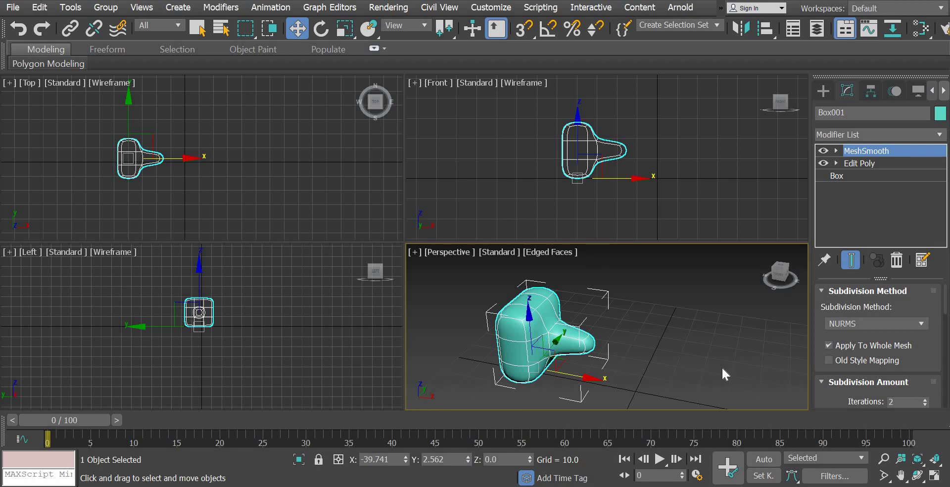
drag(936, 275, 942, 382)
click(661, 343)
click(577, 346)
scroll(577, 348, up, 2)
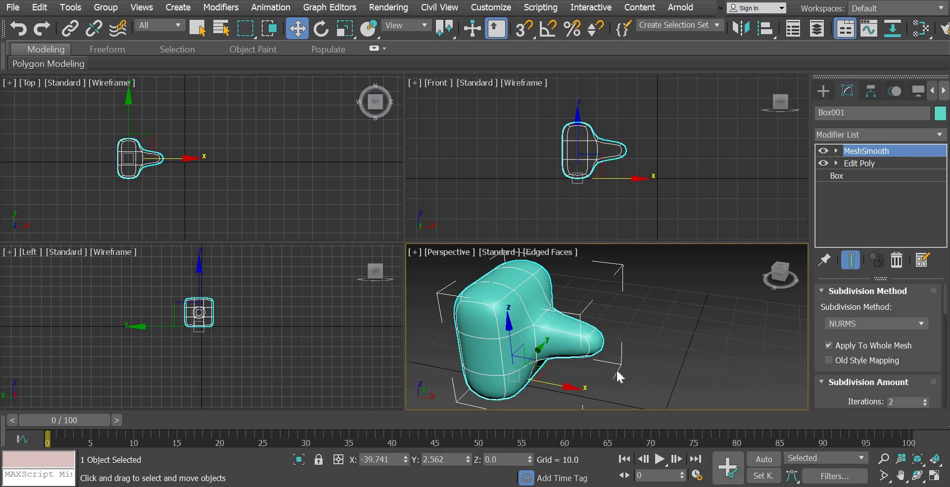
scroll(616, 369, down, 3)
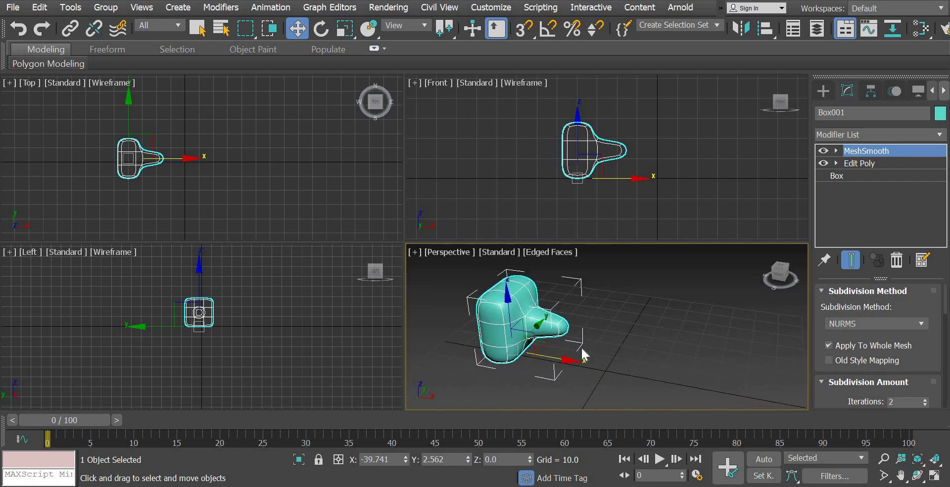
alt+middle_drag(603, 378, 535, 367)
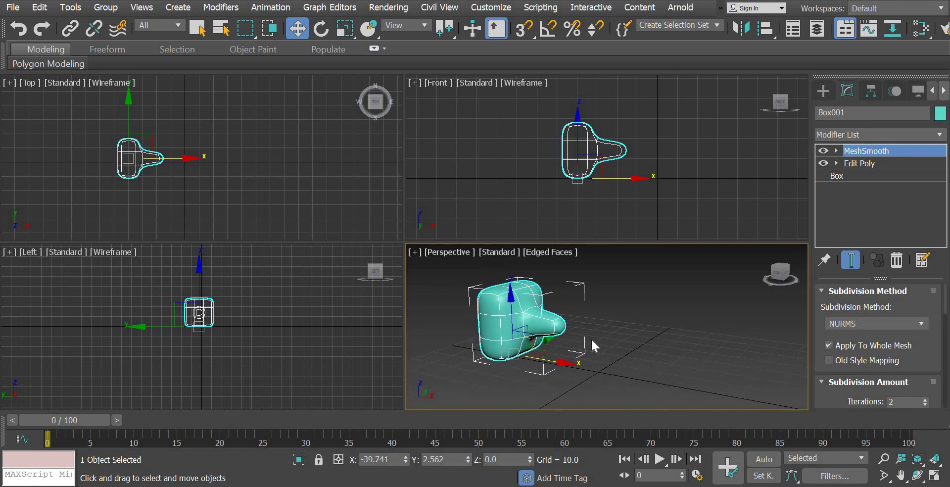
alt+middle_drag(596, 367, 599, 367)
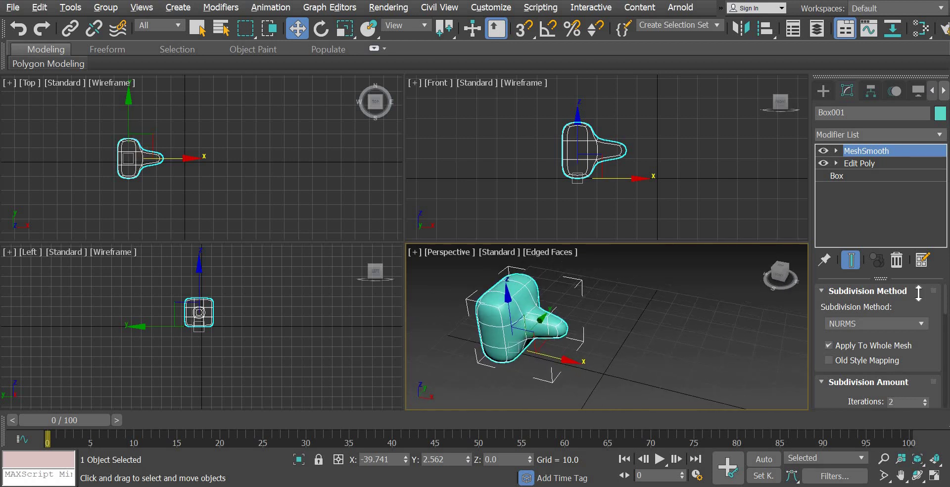
Step: Remove the MeshSmooth modifier from the block and reselect the block
click(896, 261)
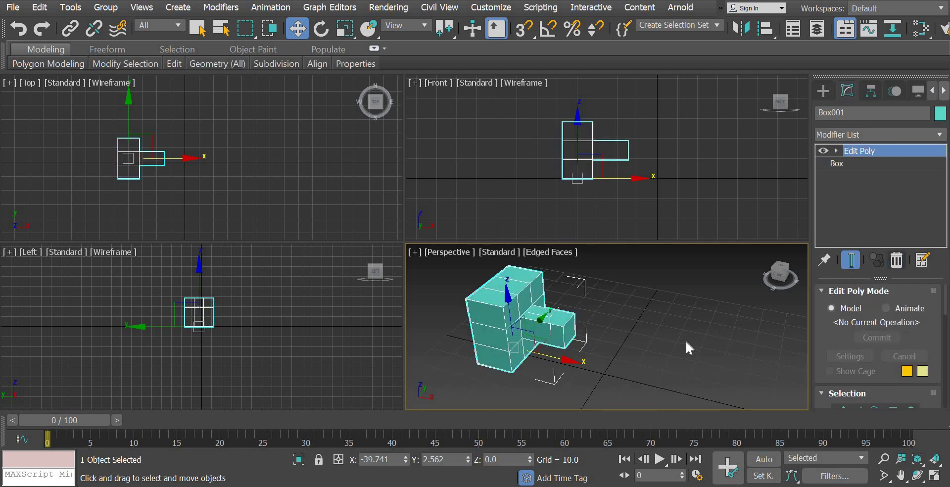
click(575, 345)
click(566, 335)
Step: Clone the block along X as one Reference copy, about 94 units from the original
middle_drag(543, 352, 531, 365)
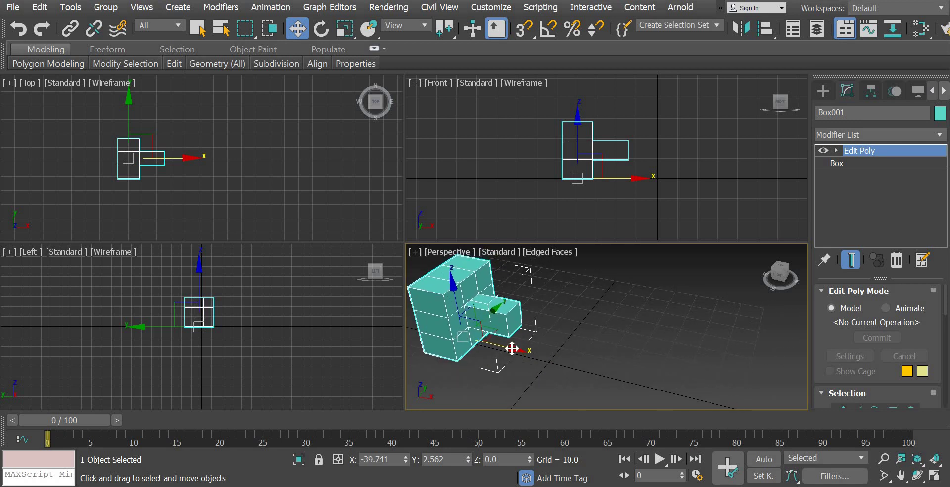
shift+drag(512, 348, 747, 393)
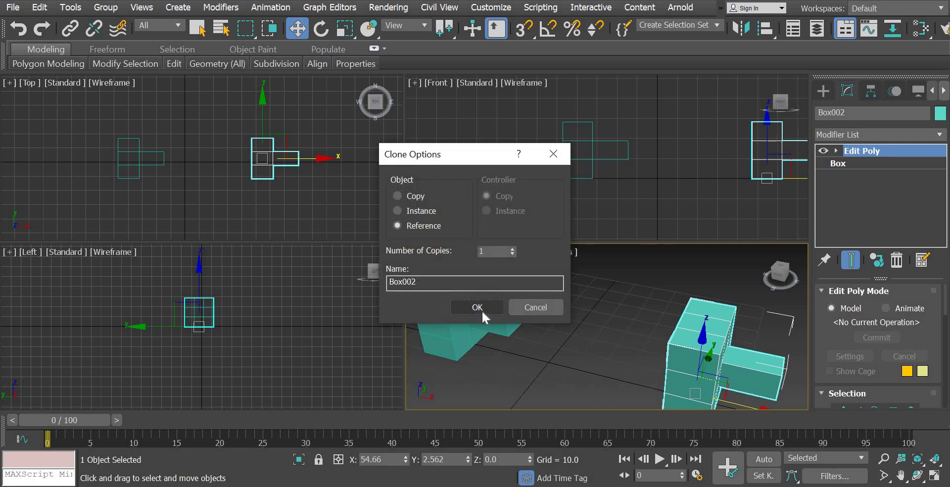
click(482, 312)
Step: Try moving the copied block about 62 units along Y in the Top view, and undo the move
middle_drag(391, 204, 372, 202)
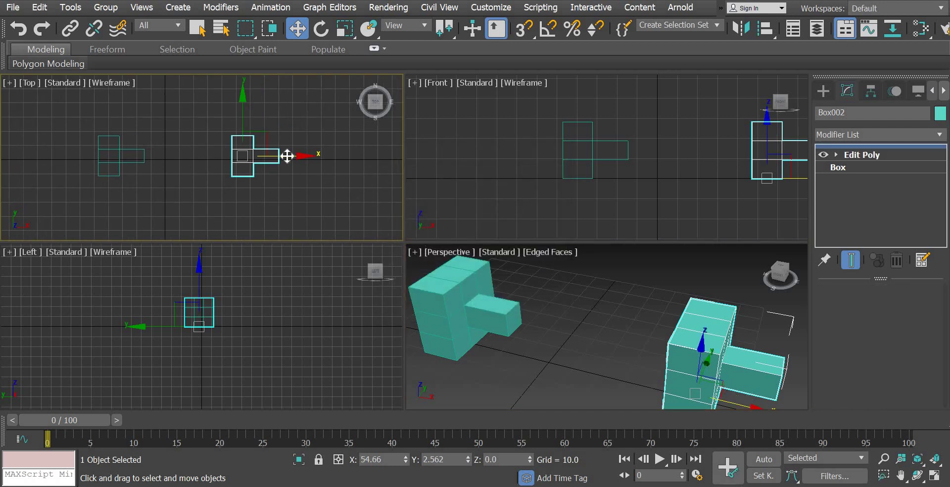
scroll(287, 156, down, 2)
drag(266, 117, 253, 39)
middle_drag(643, 165, 566, 165)
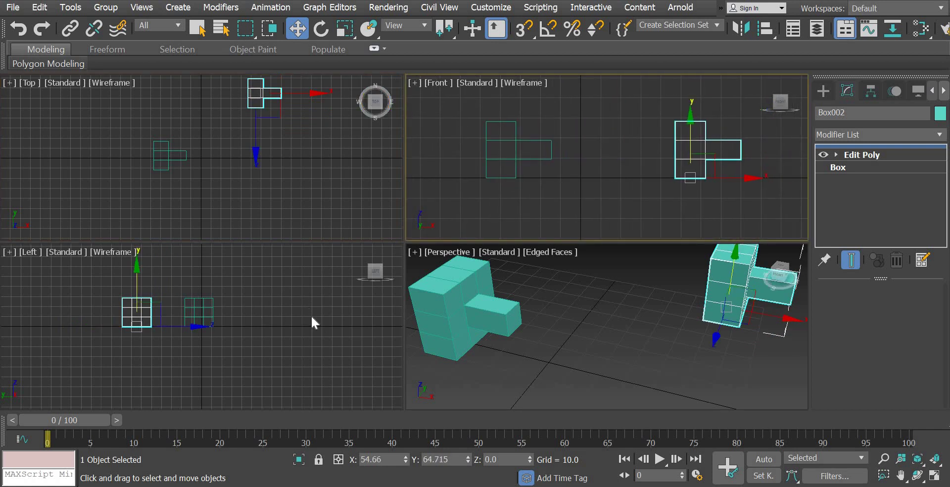
middle_drag(180, 309, 234, 321)
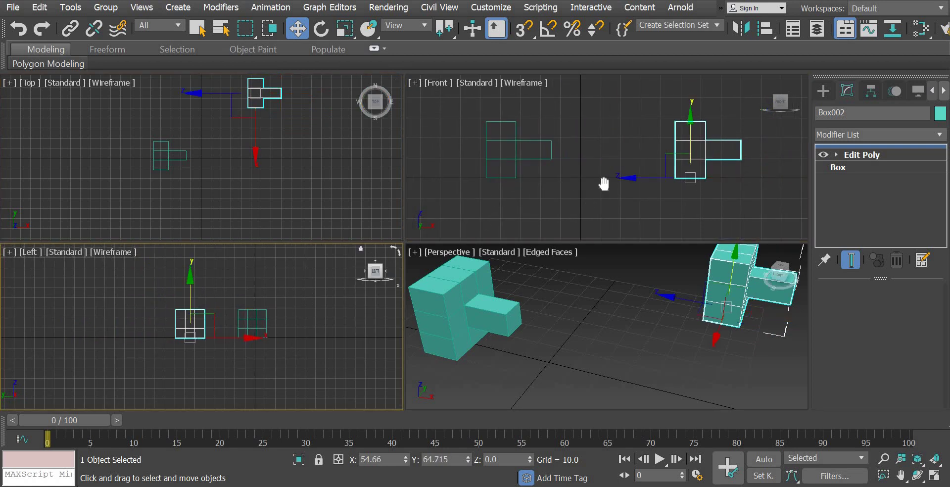
middle_drag(604, 180, 597, 196)
middle_drag(259, 360, 239, 365)
middle_drag(270, 203, 253, 256)
middle_click(285, 359)
key(ctrl+z)
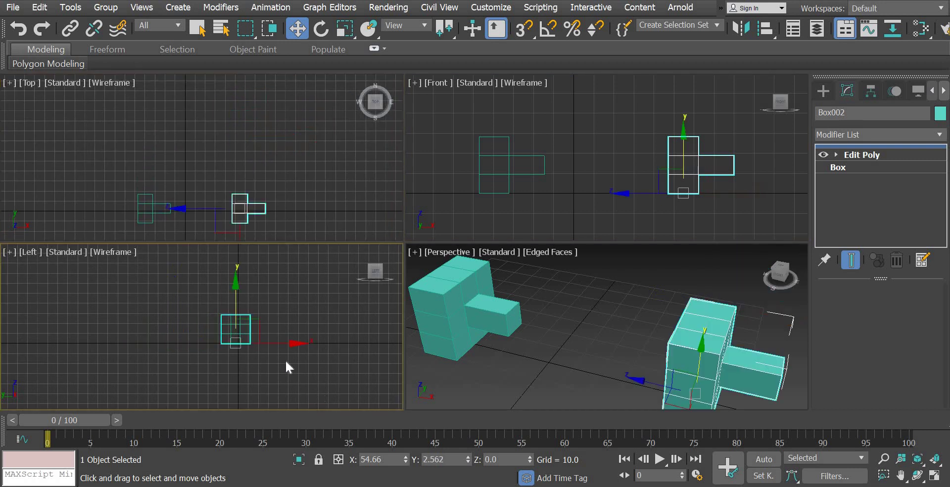
middle_drag(265, 357, 254, 363)
scroll(258, 355, up, 4)
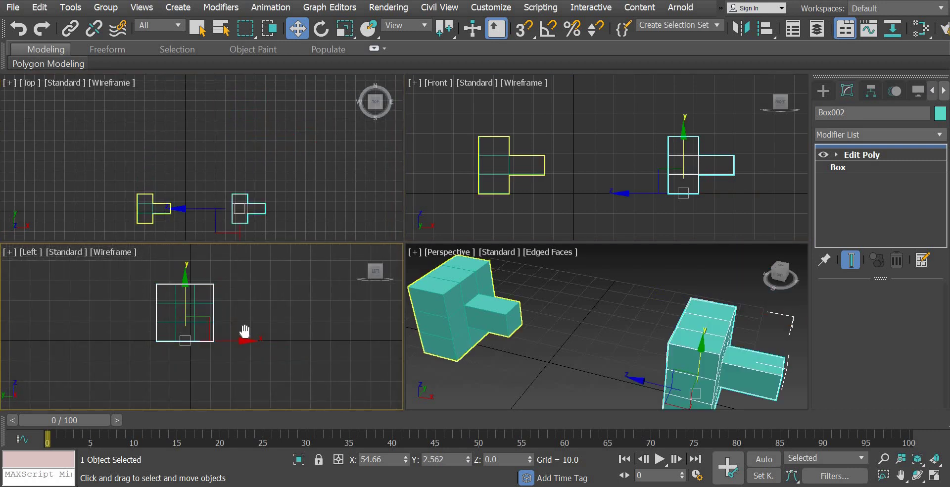
middle_drag(244, 330, 292, 359)
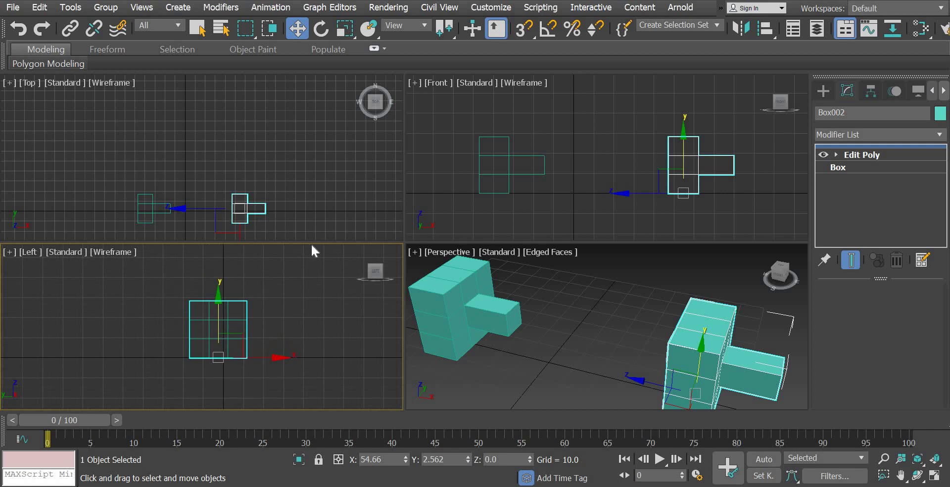
Step: Move the copied block about 81 units along Y in the Top view
middle_click(247, 167)
drag(243, 154, 246, 75)
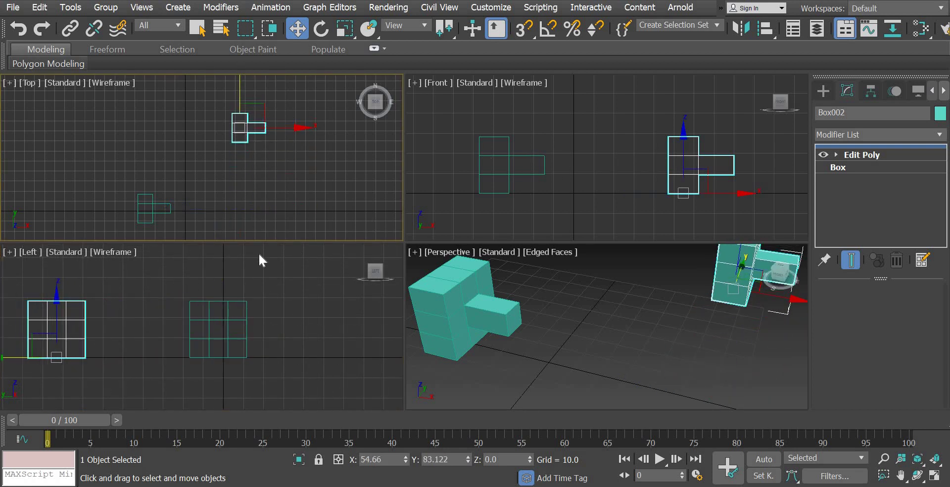
middle_drag(654, 345, 612, 346)
scroll(646, 349, down, 3)
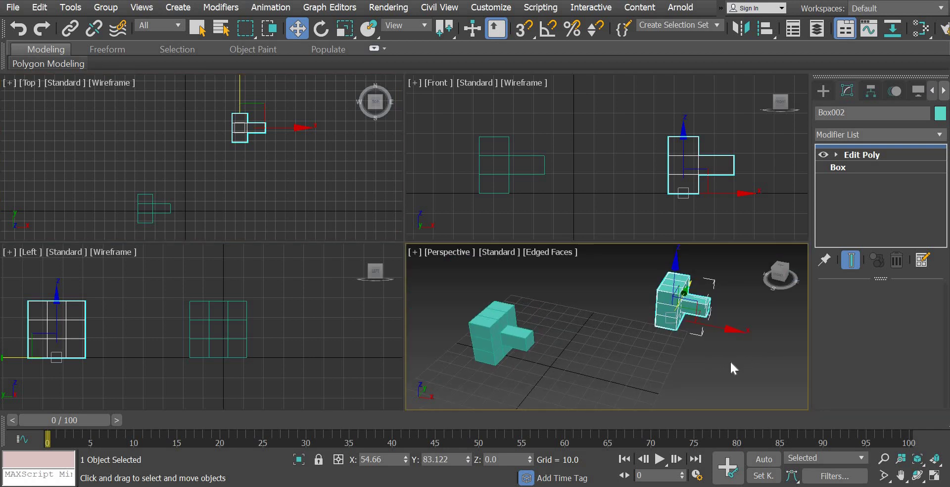
Step: Delete the moved copy and clone the original block along X as one Reference copy, about 86 units away
key(Delete)
click(498, 325)
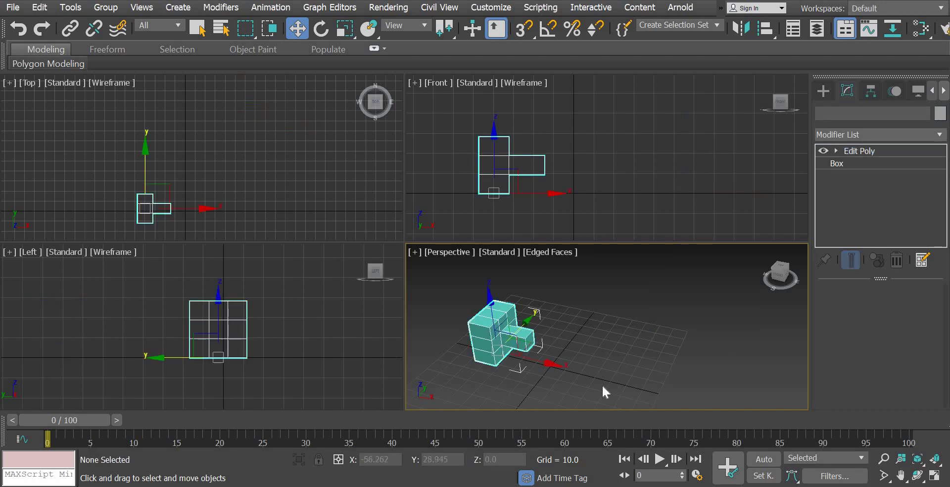
shift+drag(544, 362, 668, 396)
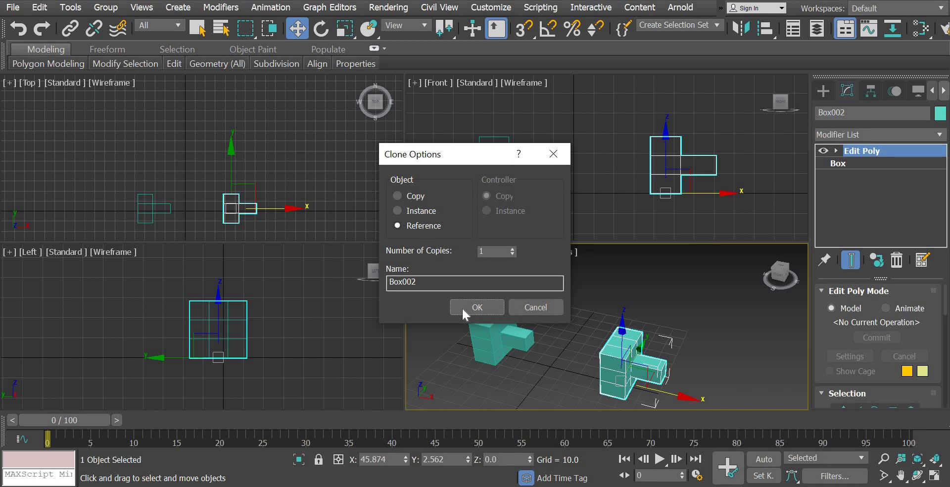
click(476, 307)
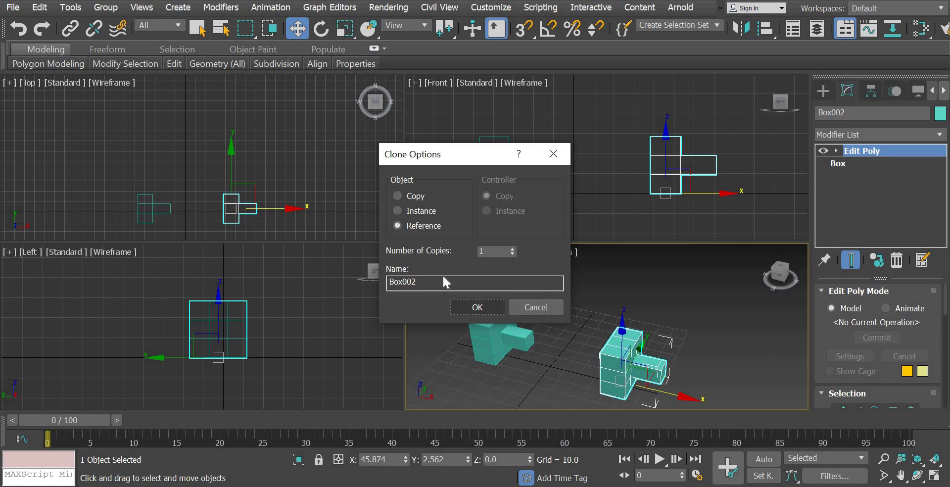
Step: Move the new copy about 79 units along Y in the Top view and compare the modifier stacks of both blocks
shift+drag(231, 161, 223, 78)
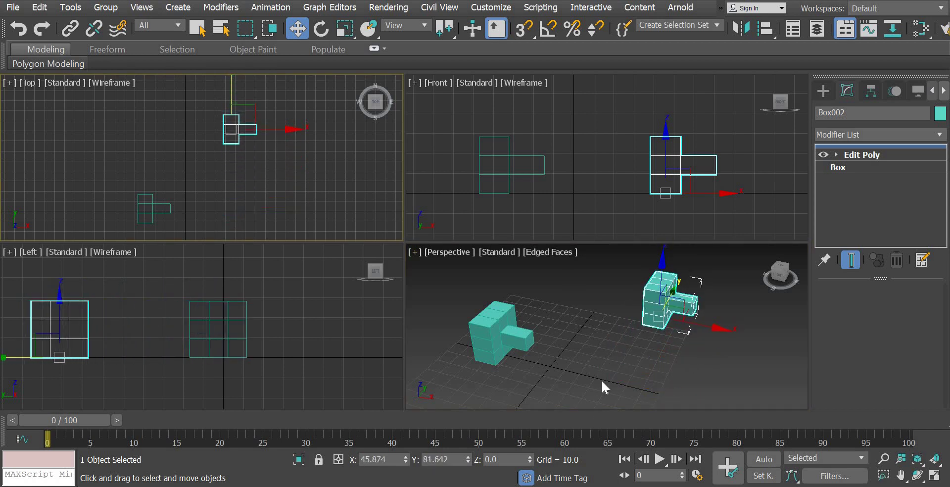
click(590, 357)
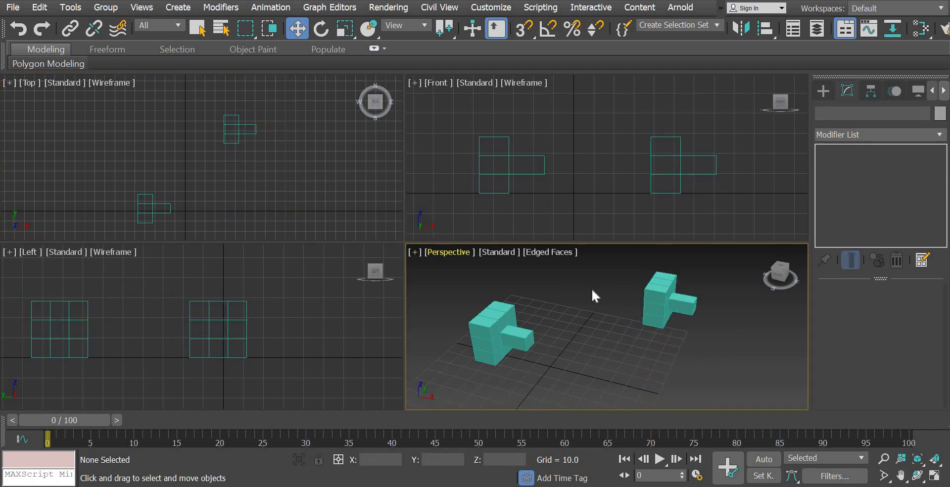
click(509, 338)
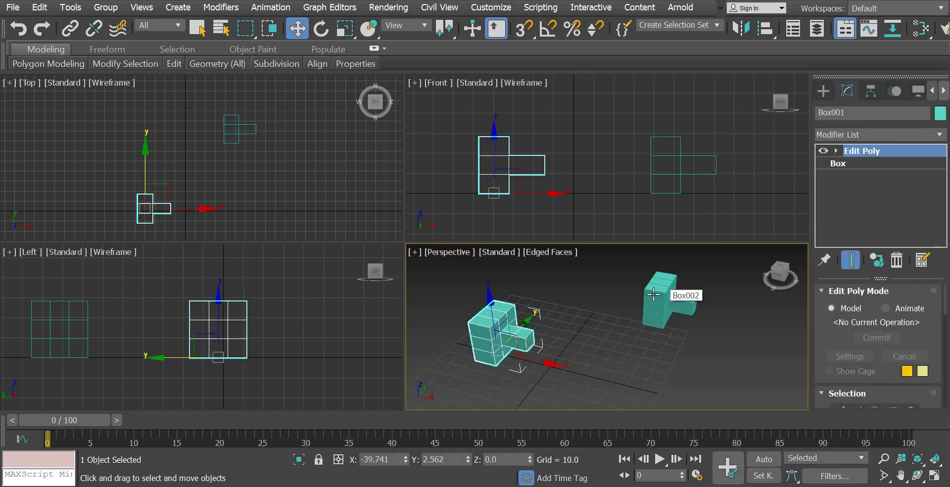
click(653, 295)
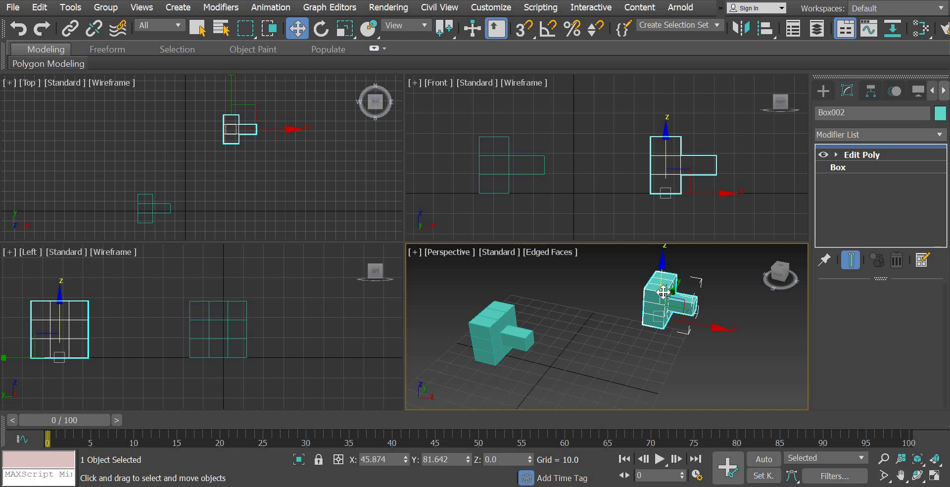
Step: Try moving the handle-end vertices of the original block along X in the Front view, and leave vertex editing
click(515, 340)
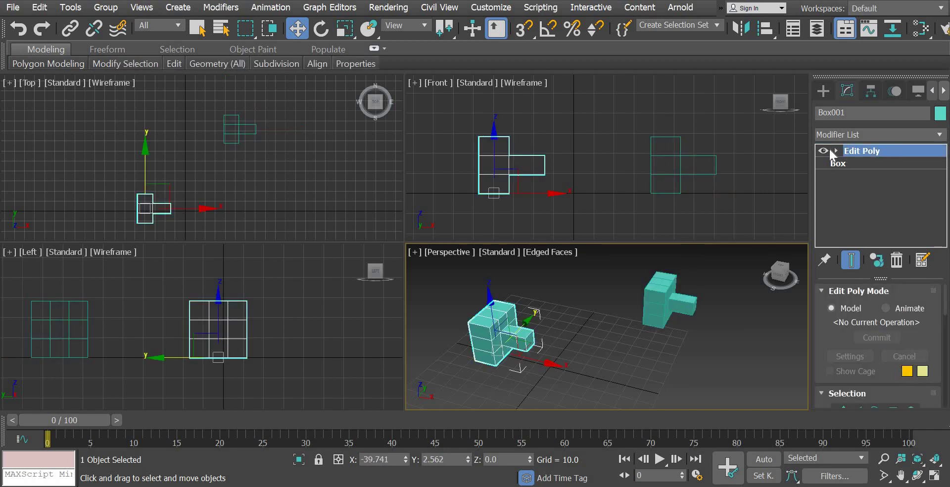
click(836, 150)
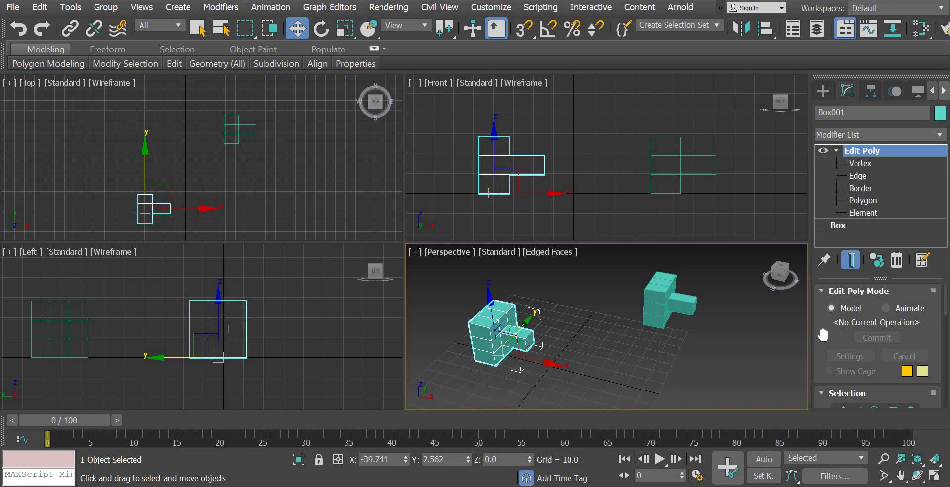
scroll(817, 323, down, 3)
scroll(817, 323, up, 1)
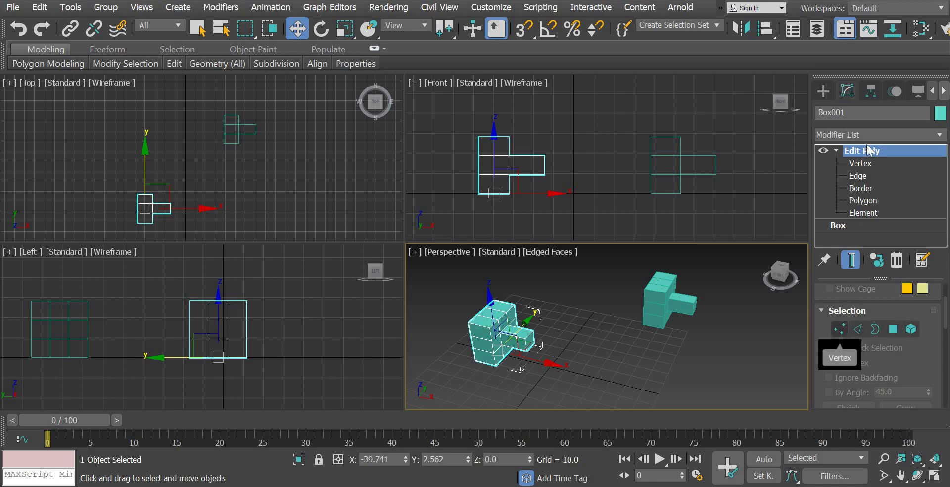
click(875, 163)
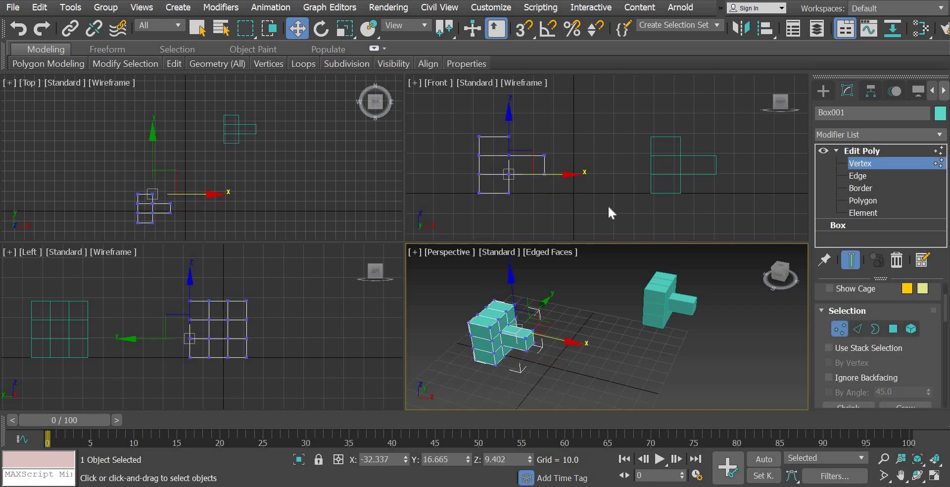
click(565, 144)
drag(541, 144, 569, 194)
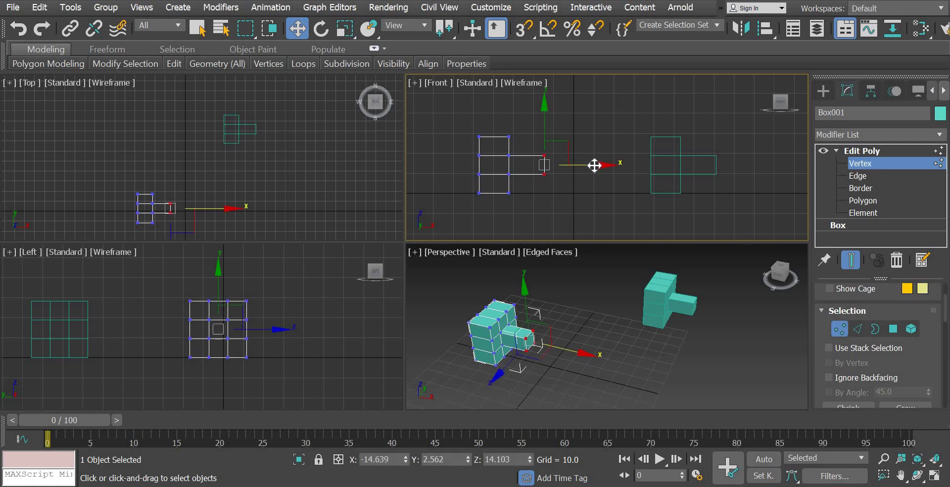
drag(594, 165, 618, 176)
right_click(618, 176)
click(822, 91)
Step: Try moving the handle-end vertices of the Reference copy along X, and leave vertex editing
click(712, 168)
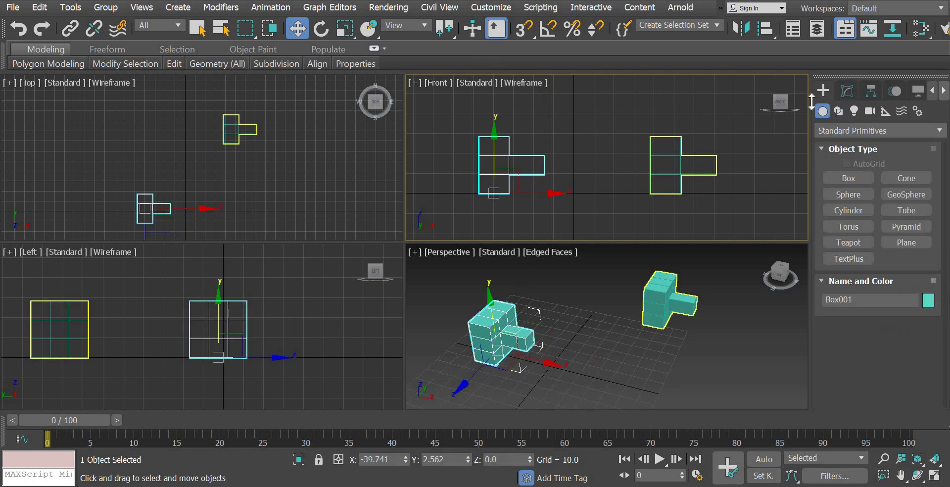
click(846, 91)
click(861, 167)
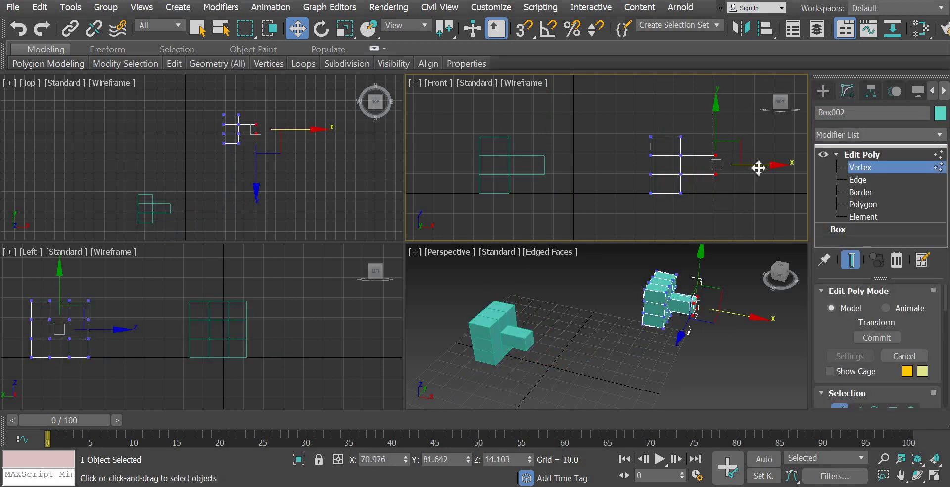
drag(761, 167, 751, 187)
right_click(751, 187)
click(836, 153)
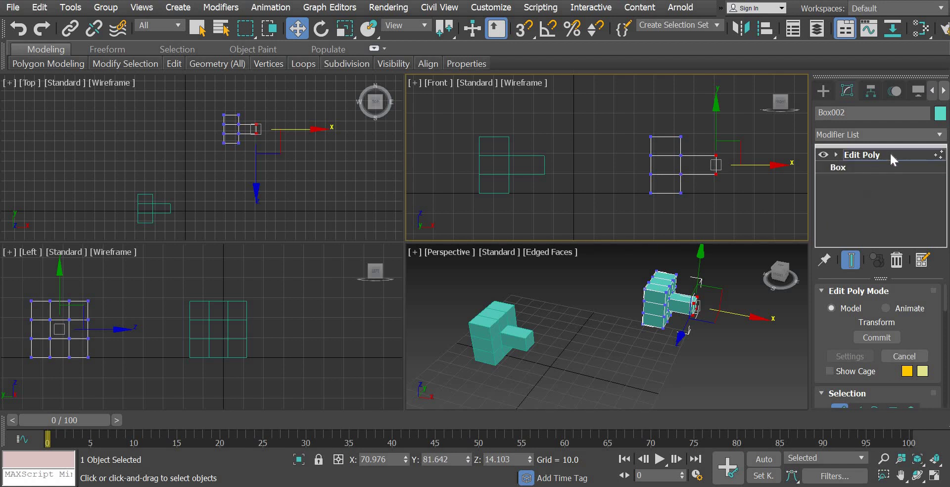
click(889, 153)
click(734, 177)
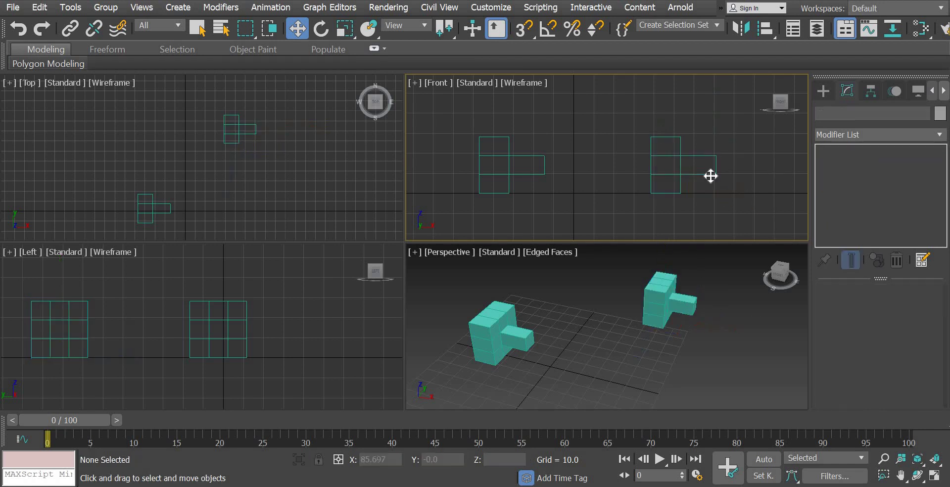
Step: Add a MeshSmooth modifier with 2 iterations to the Reference copy
click(710, 175)
click(939, 135)
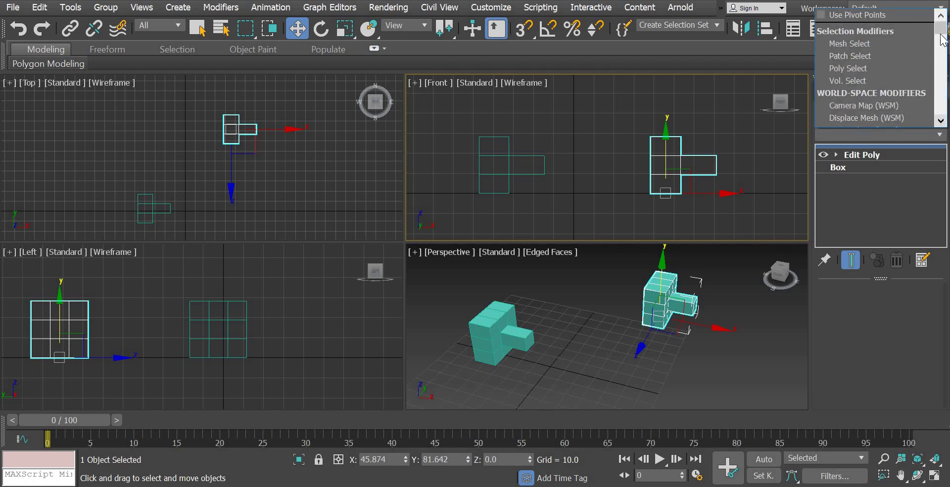
drag(939, 36, 942, 74)
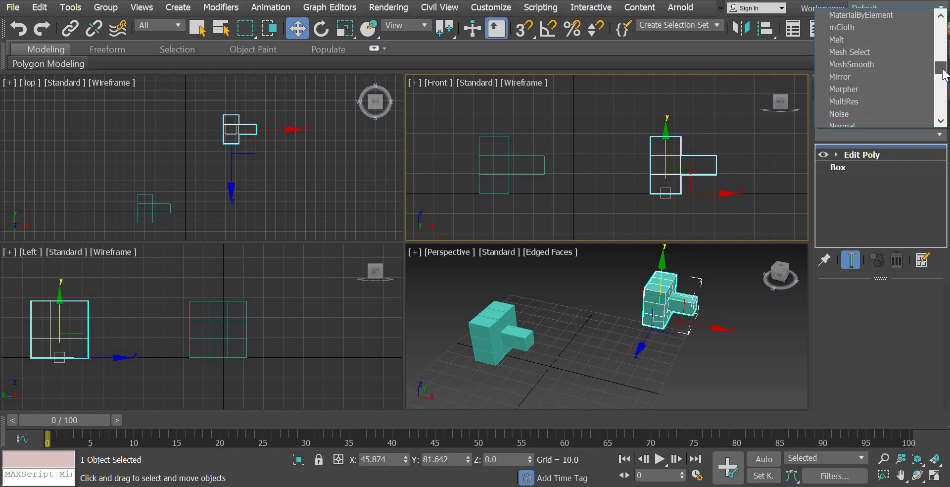
click(889, 63)
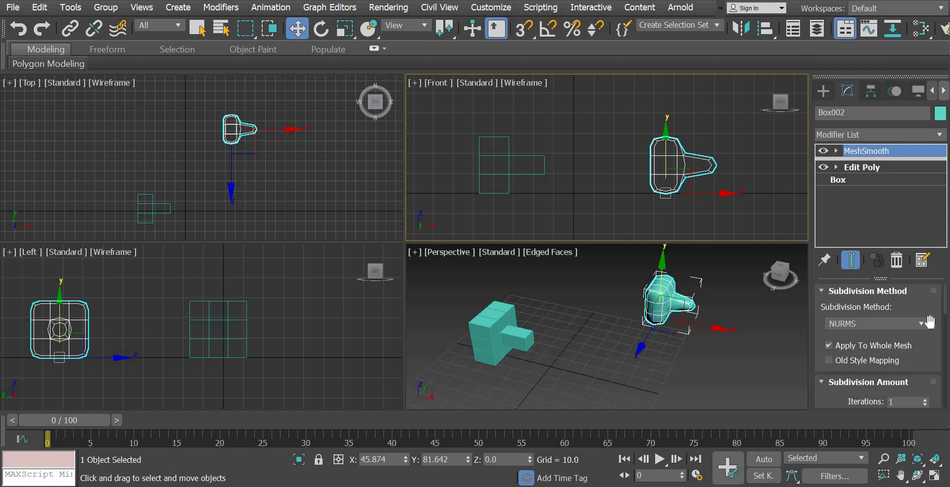
click(925, 399)
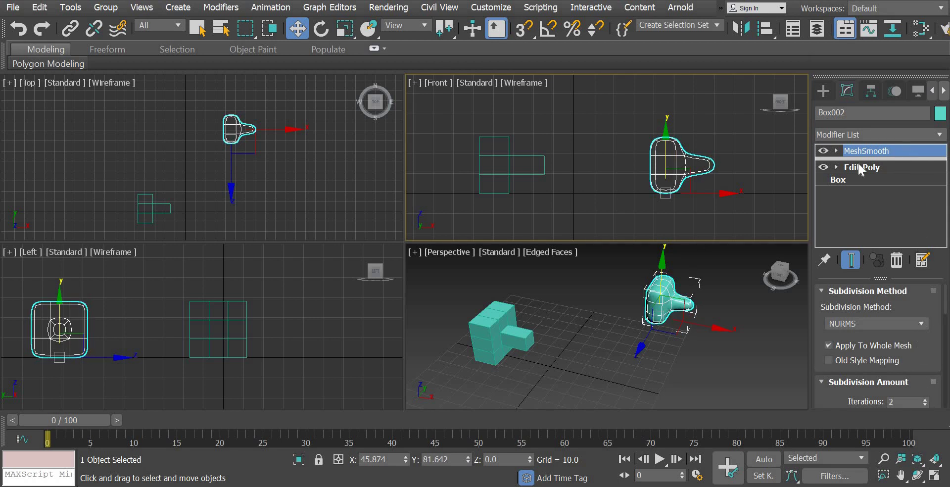
Step: Compare the original block with the smoothed Reference copy, checking each one's shape and modifier stack
click(586, 348)
click(515, 342)
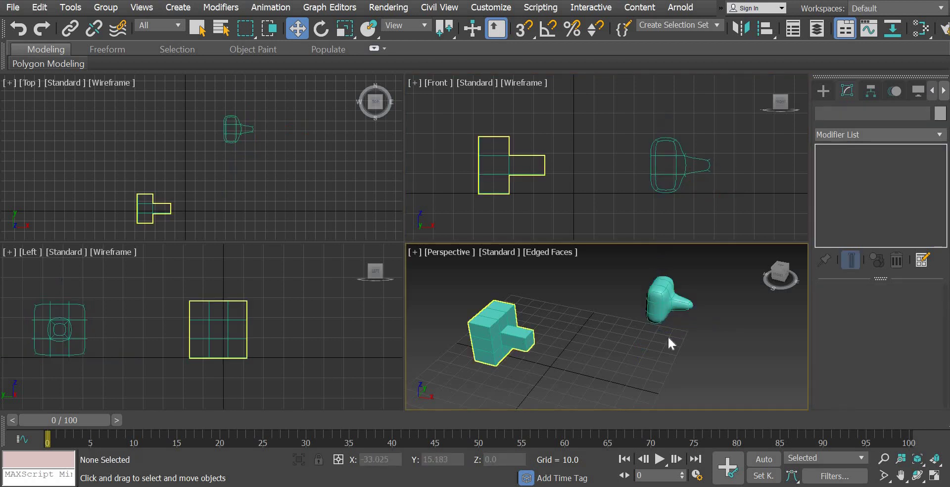
click(686, 324)
click(686, 324)
key(z)
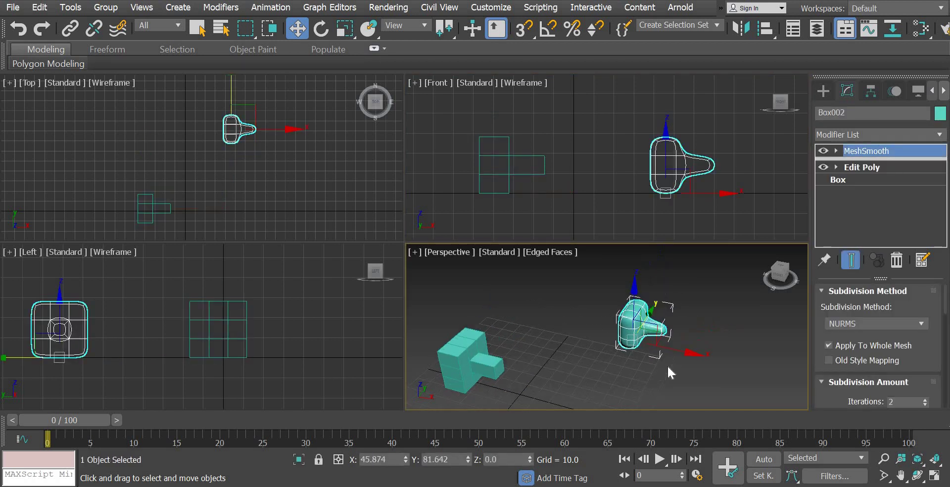
scroll(663, 350, down, 3)
middle_drag(527, 354, 569, 349)
click(491, 356)
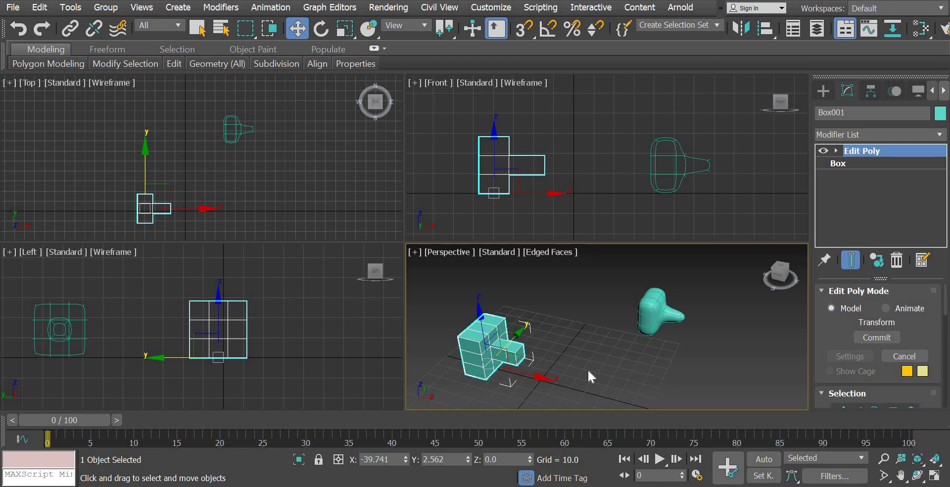
click(482, 387)
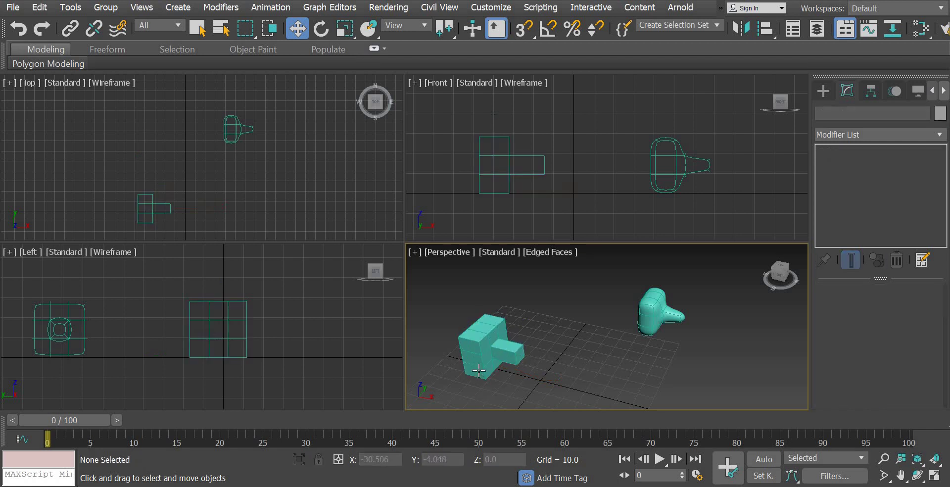
Step: Select the original block and add a Symmetry modifier above its Edit Poly
click(481, 360)
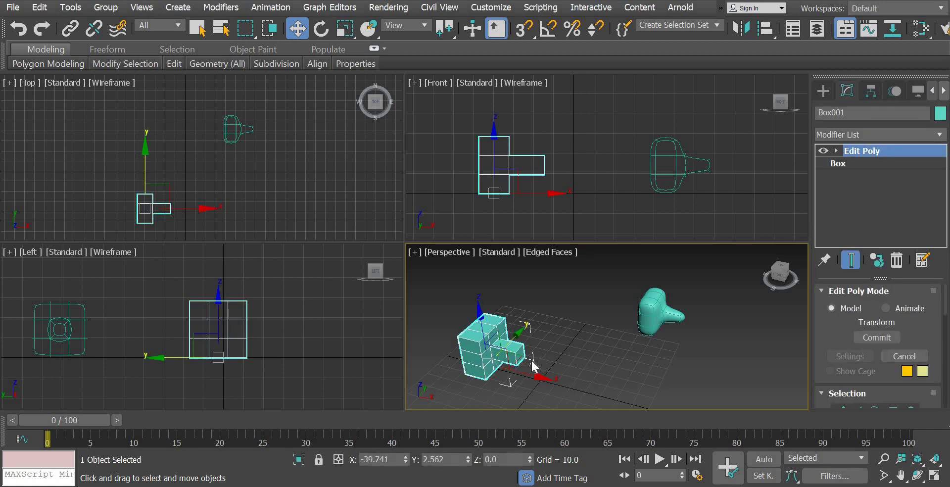
click(938, 137)
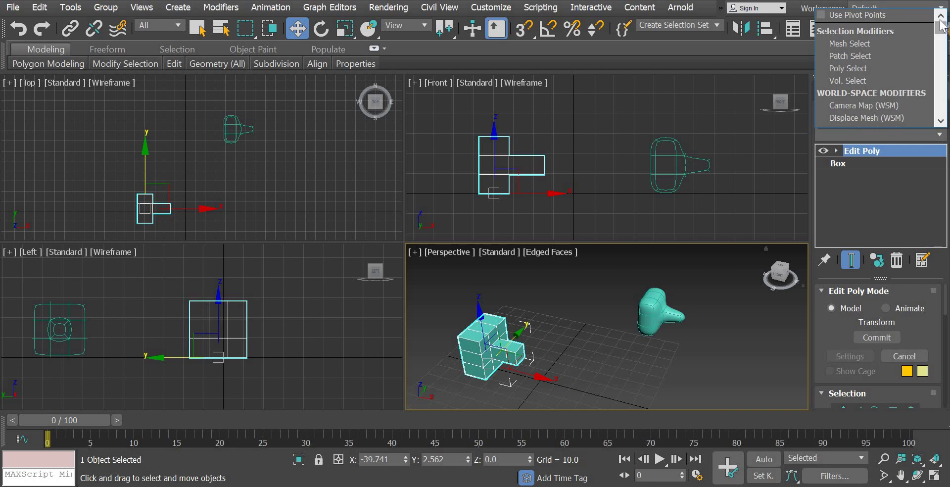
drag(941, 32, 940, 69)
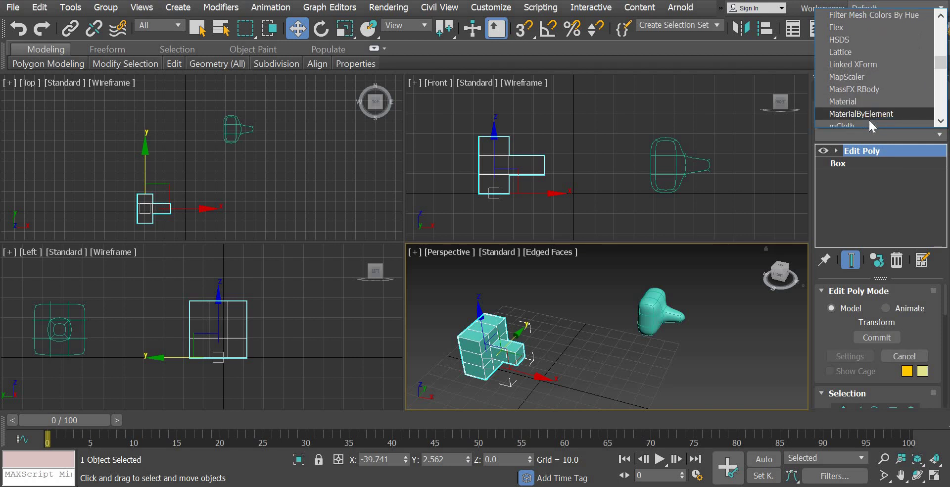
text(sy)
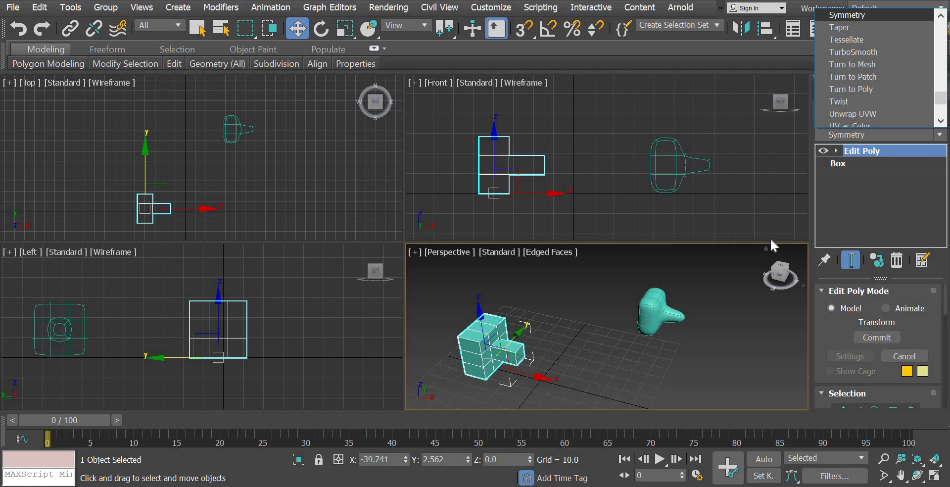
key(Return)
Step: Try moving the Mirror plane of the original block's Symmetry modifier in both directions along X
middle_drag(541, 357, 559, 357)
scroll(563, 356, up, 3)
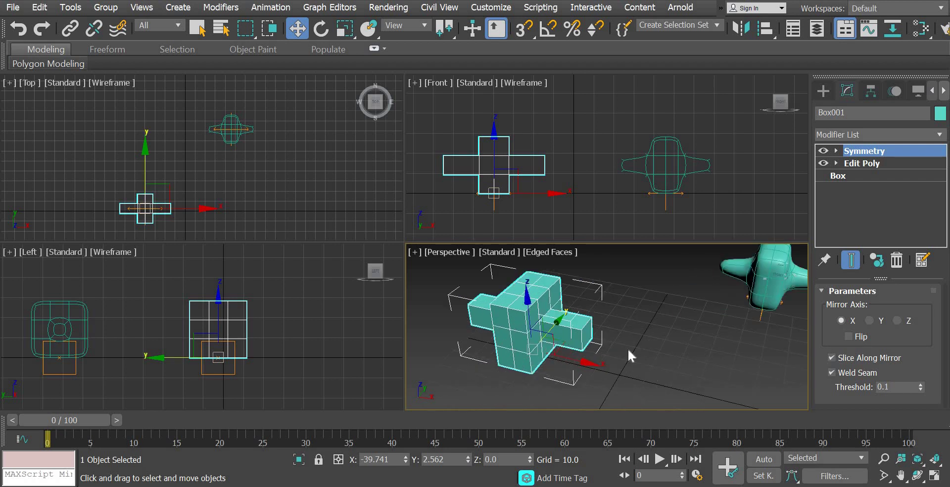
scroll(598, 347, up, 3)
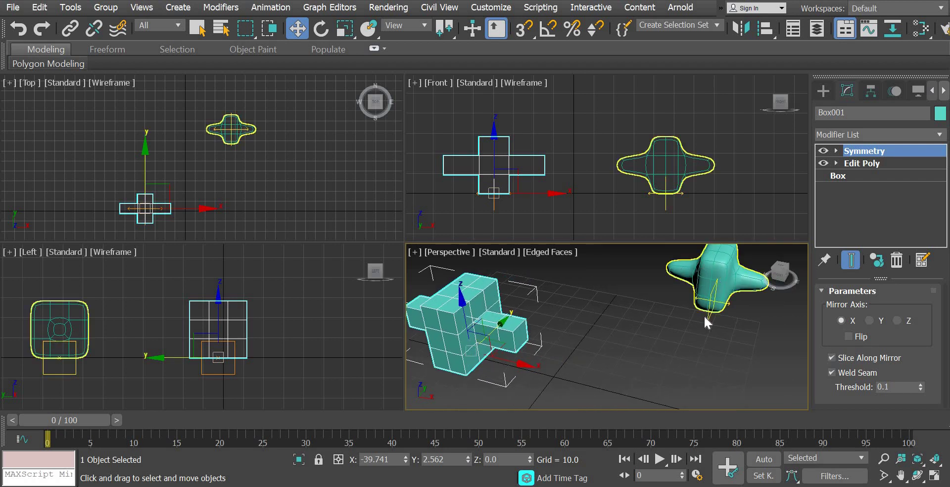
middle_drag(522, 387, 594, 377)
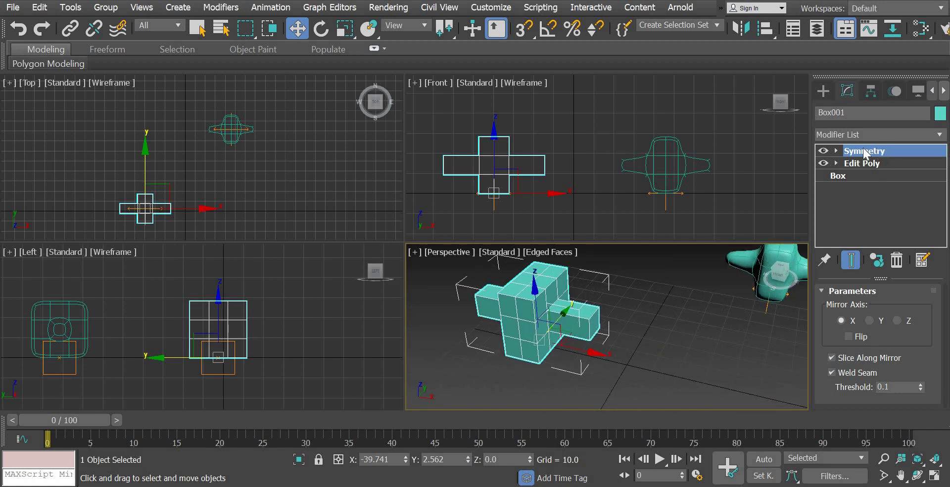
click(835, 150)
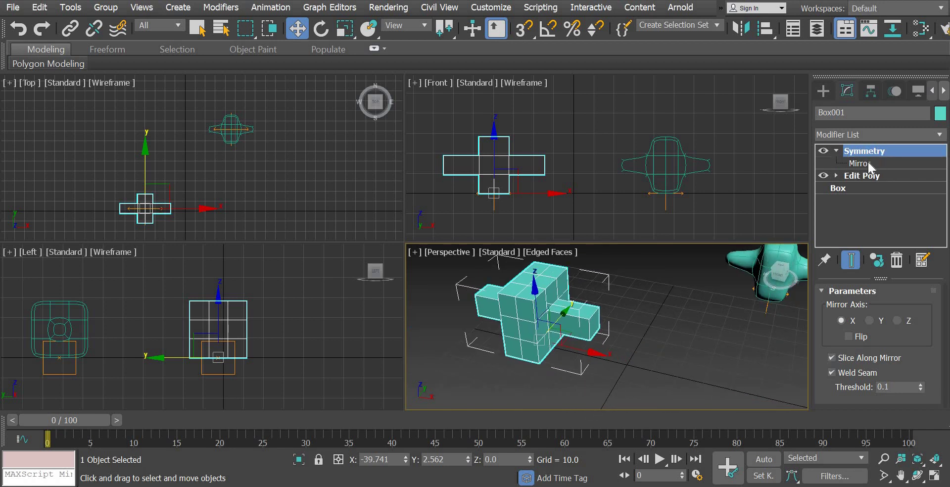
click(868, 163)
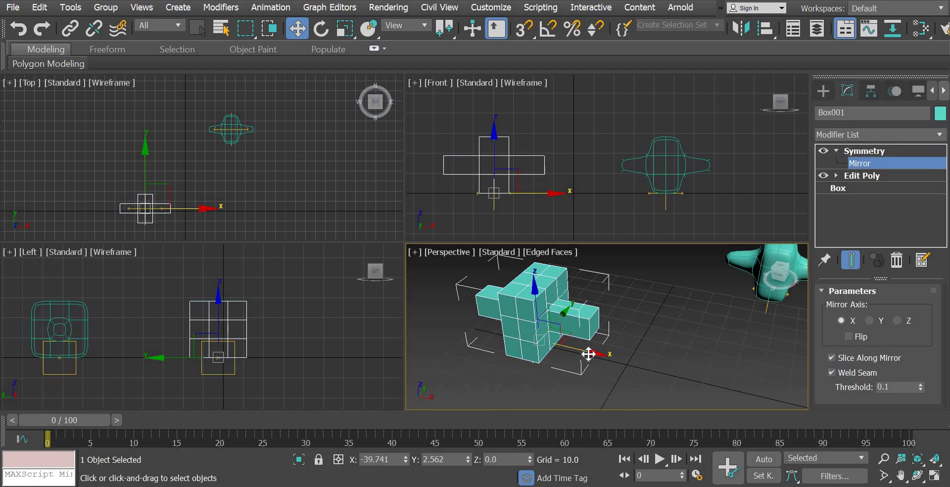
drag(602, 353, 679, 390)
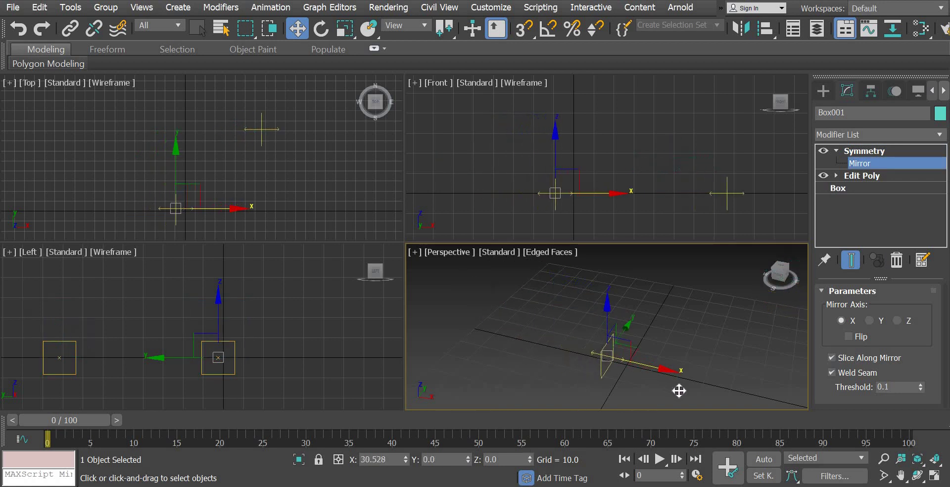
drag(600, 356, 558, 354)
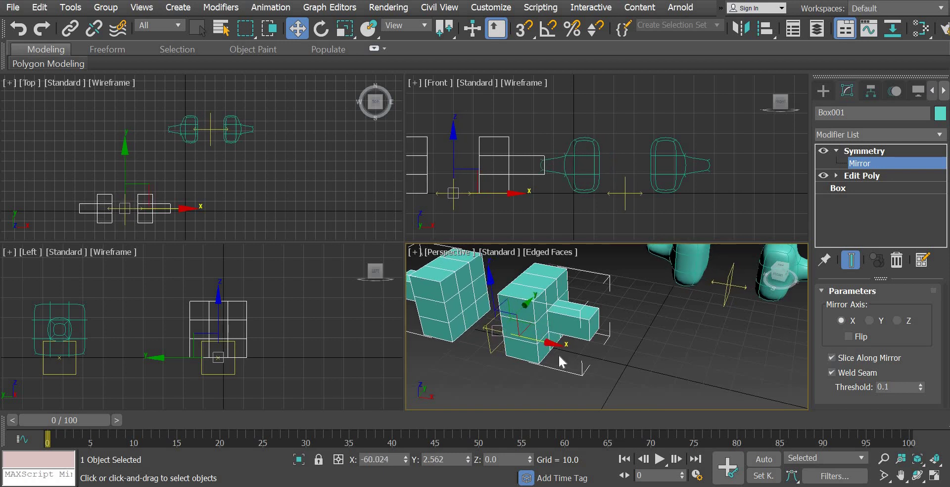
Step: Flip the Symmetry and move its Mirror plane along X to about -15.9, joining the two handle halves into a dumbbell
scroll(558, 354, down, 3)
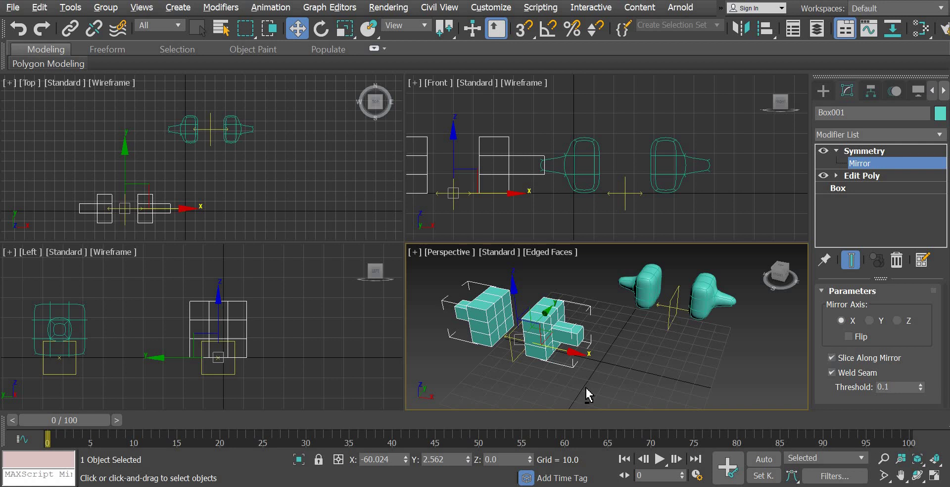
alt+middle_drag(585, 387, 586, 388)
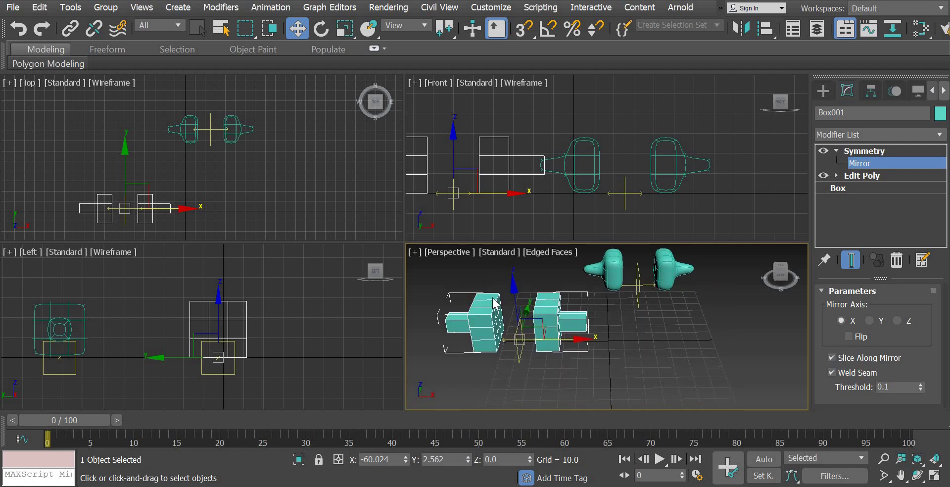
click(849, 337)
drag(573, 340, 634, 338)
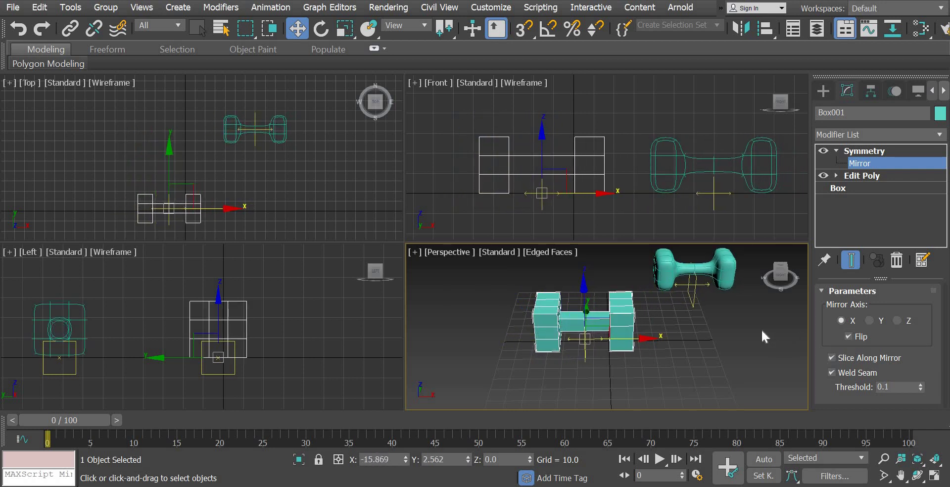
Step: Examine the smoothed Reference dumbbell's weights, handle and handle joints from several angles and distances
middle_drag(750, 330, 680, 357)
scroll(669, 354, up, 6)
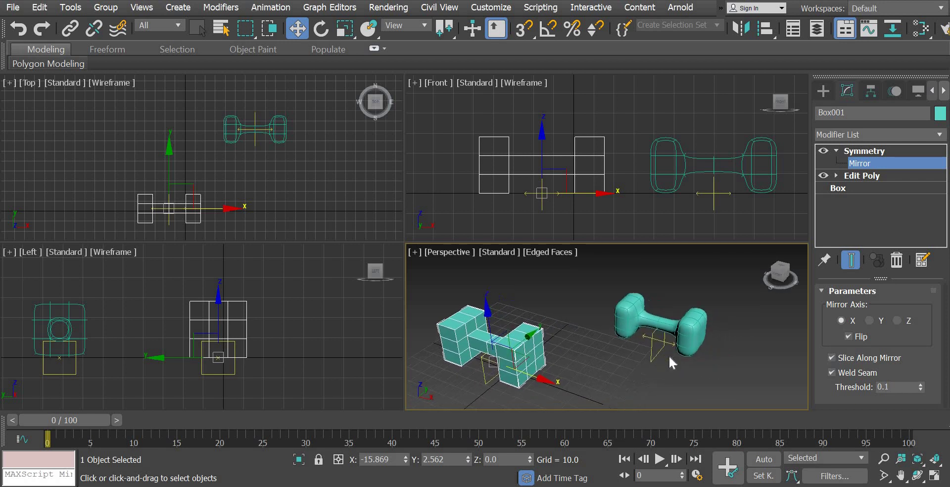
middle_drag(677, 354, 679, 393)
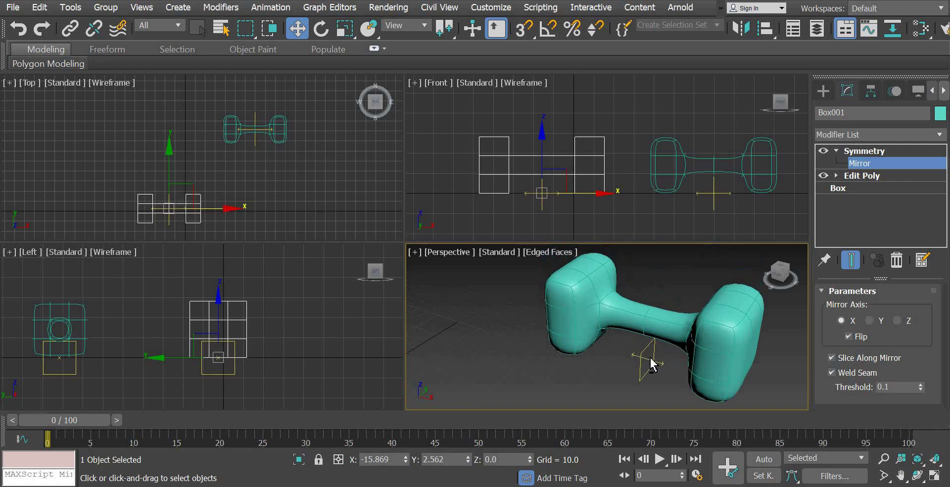
alt+middle_drag(719, 367, 620, 343)
scroll(634, 349, down, 4)
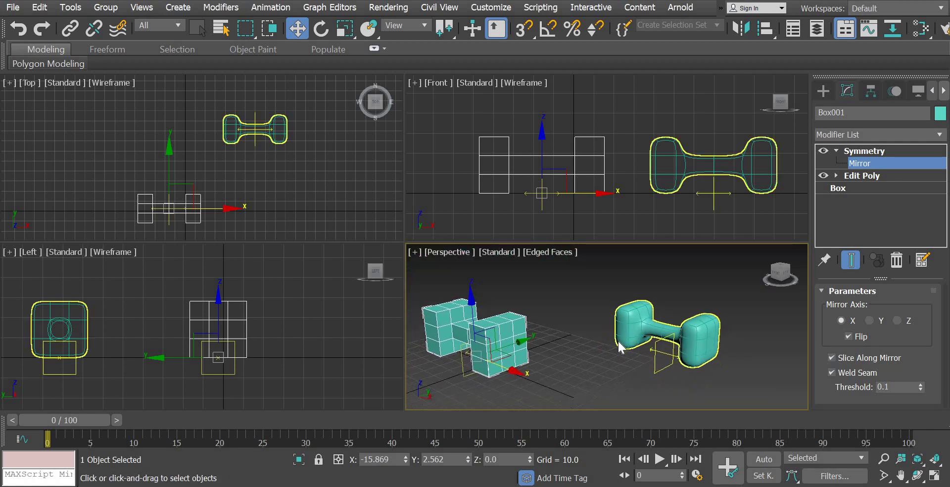
scroll(619, 342, up, 3)
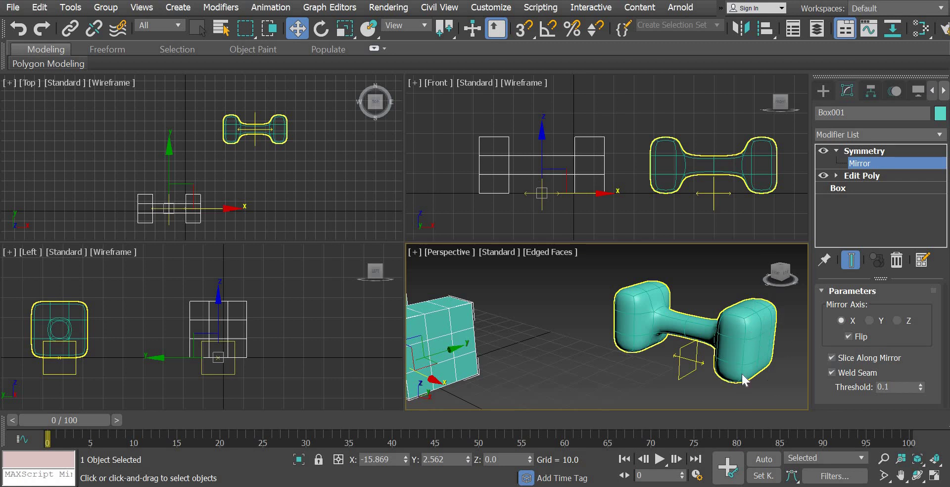
scroll(687, 372, up, 5)
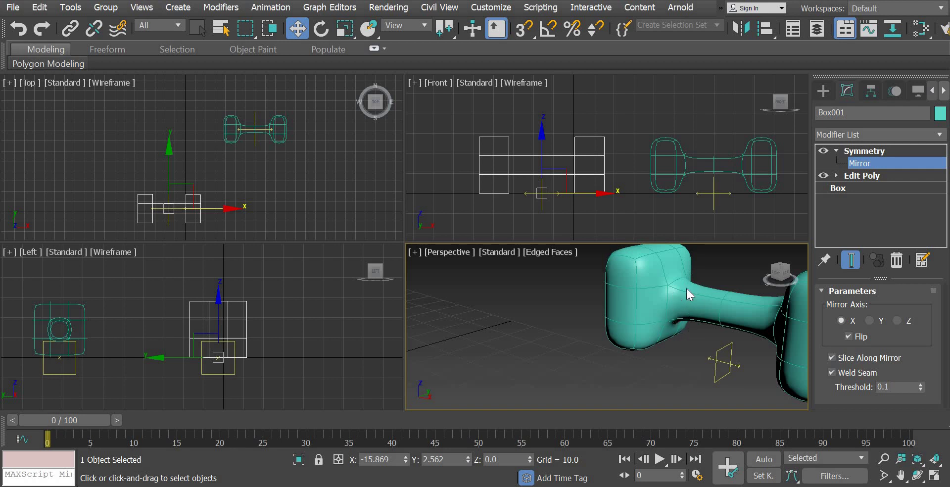
scroll(571, 371, down, 6)
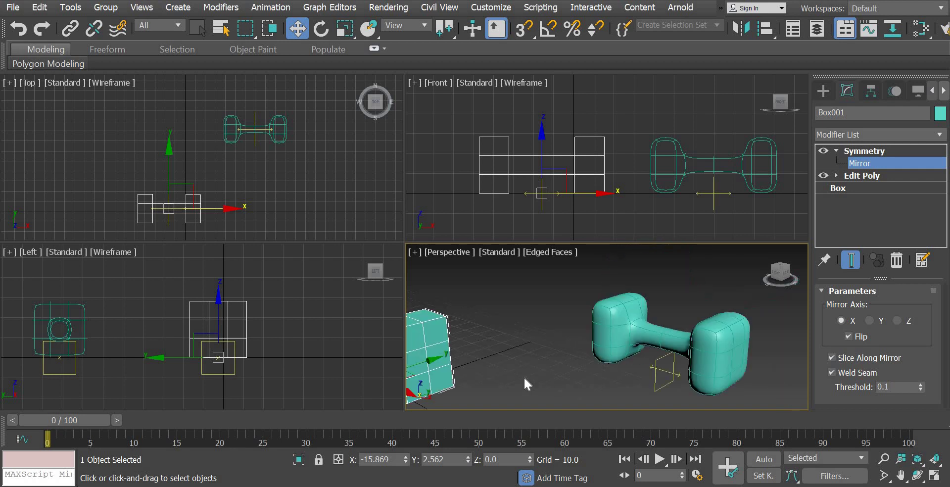
Step: Select the middle top and bottom vertices of the original's weights in Edit Poly and try scaling them vertically to about 154%
middle_drag(314, 349, 268, 324)
scroll(268, 322, up, 2)
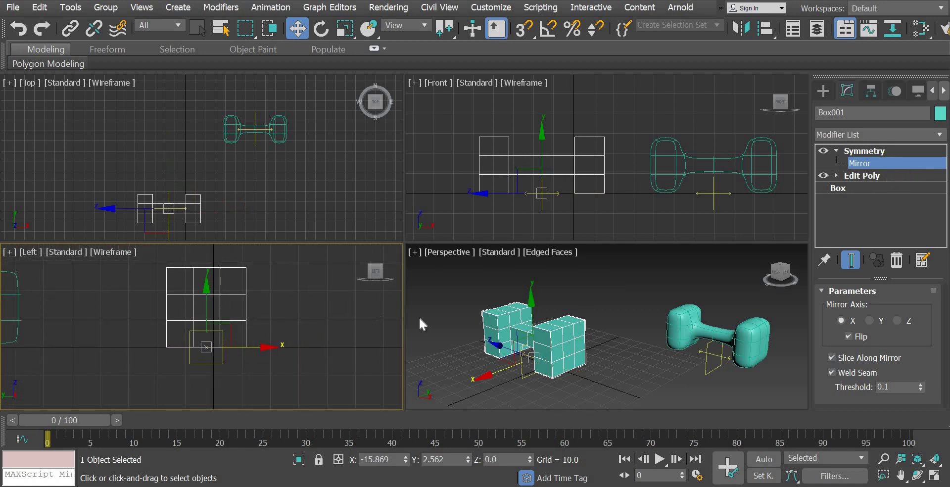
click(836, 175)
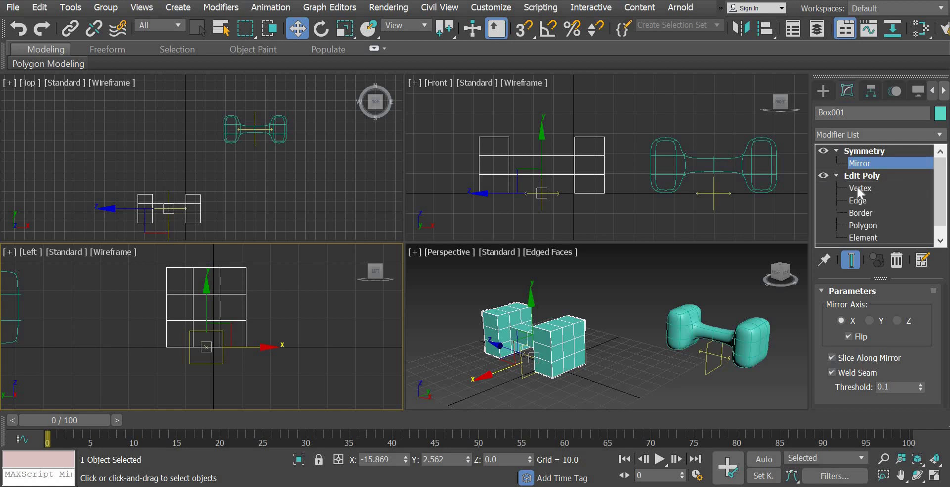
click(860, 188)
middle_drag(303, 339, 307, 358)
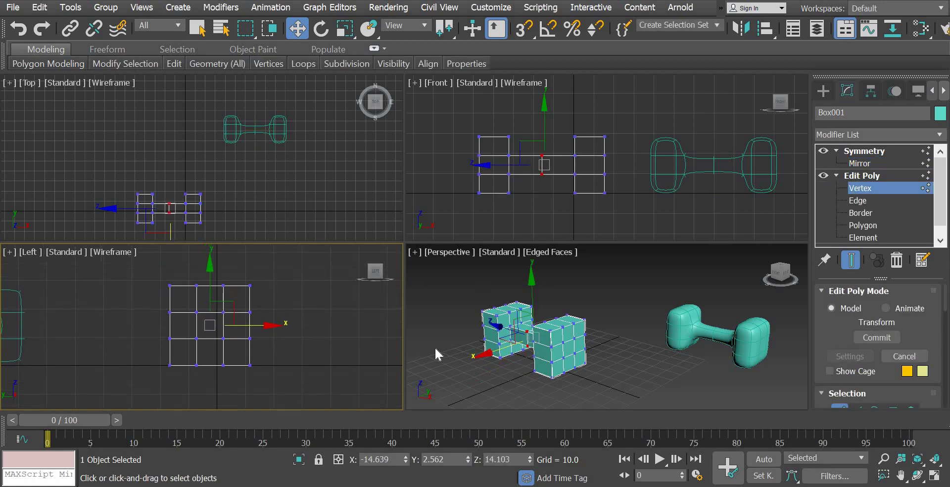
middle_drag(234, 268, 235, 269)
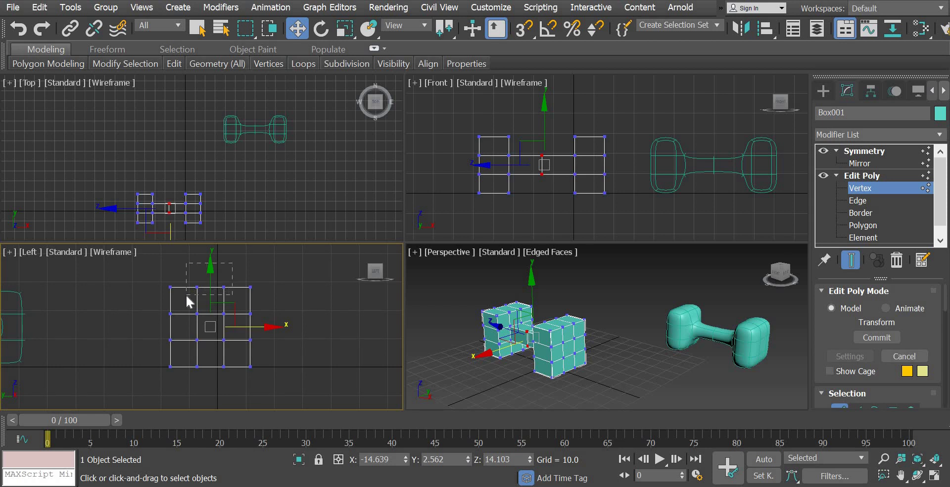
drag(185, 294, 185, 294)
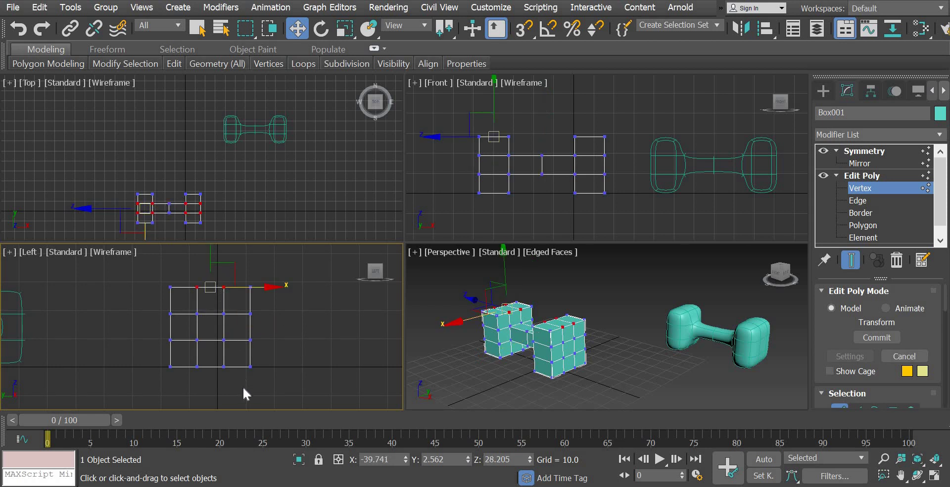
mouse_move(237, 386)
mouse_down()
mouse_move(191, 358)
mouse_move(239, 393)
mouse_up()
ctrl+drag(187, 357, 236, 394)
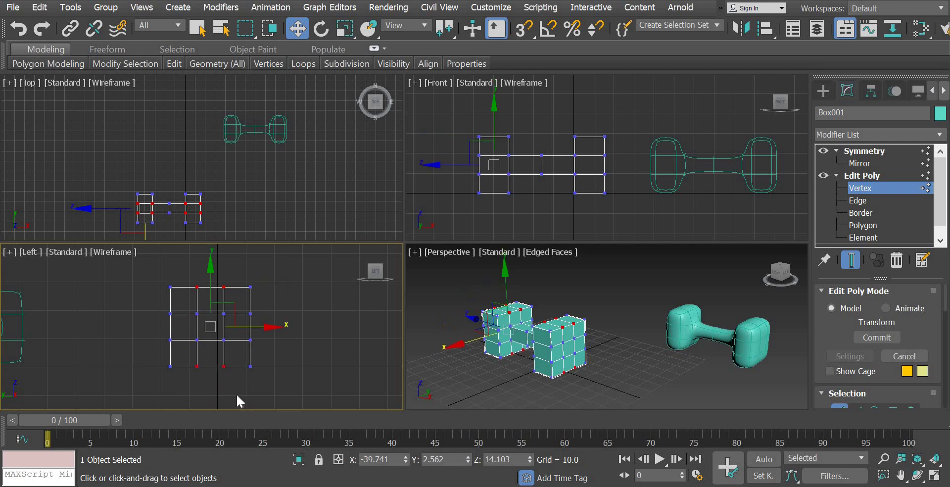
click(344, 28)
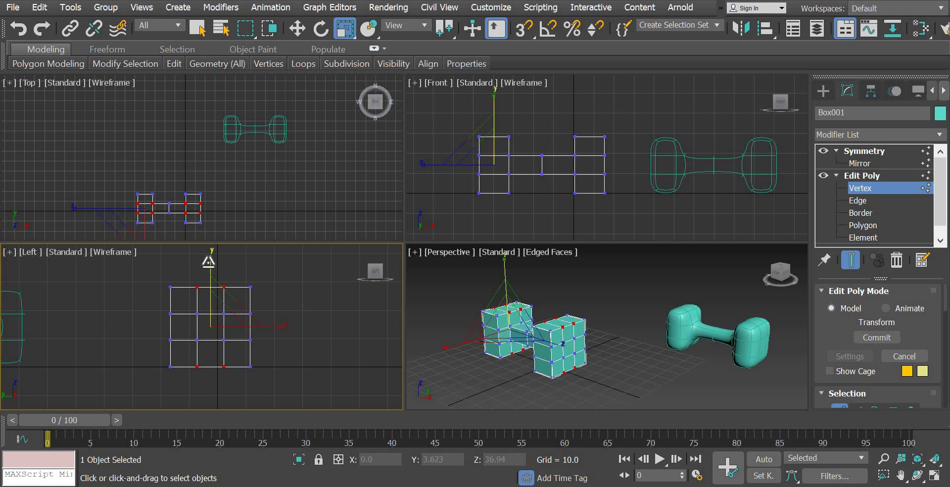
drag(209, 256, 214, 241)
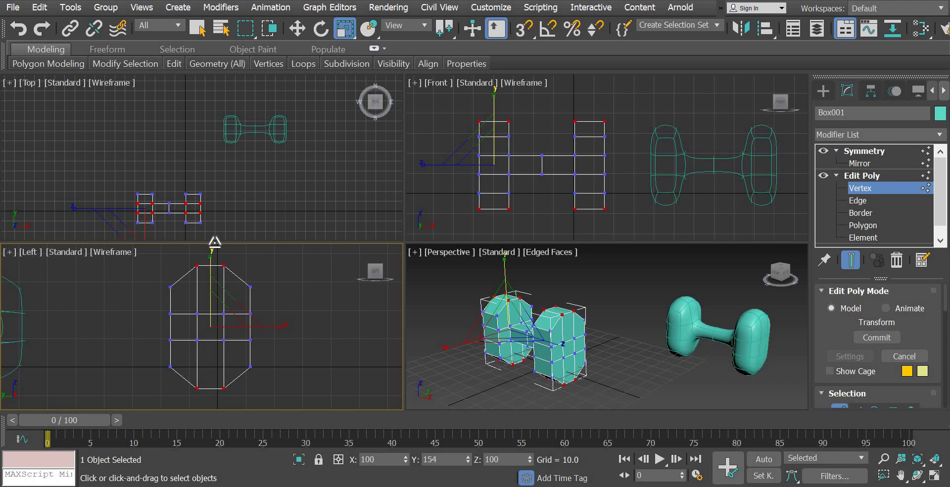
Step: Undo the last vertex scaling and scale the same top and bottom vertices vertically to about 142%
key(ctrl+z)
middle_drag(732, 360, 759, 369)
scroll(692, 349, up, 3)
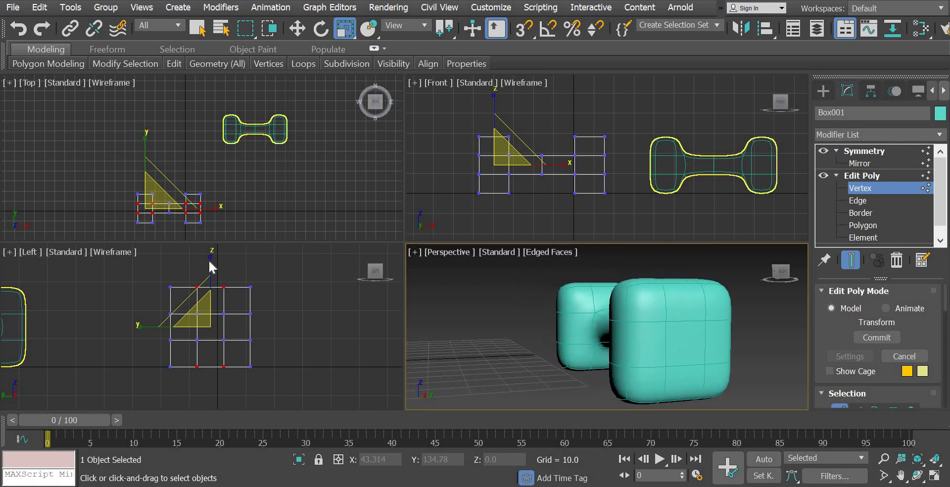
right_click(218, 260)
drag(210, 258, 208, 243)
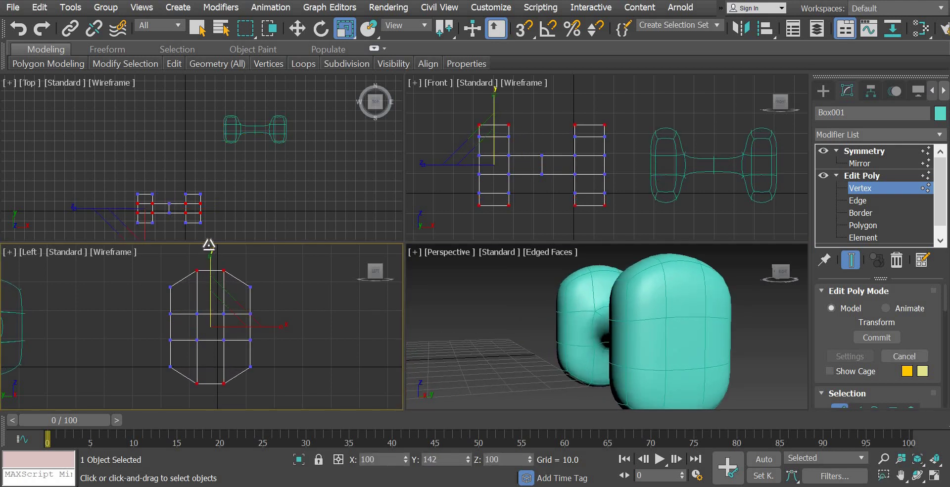
middle_drag(587, 325, 597, 307)
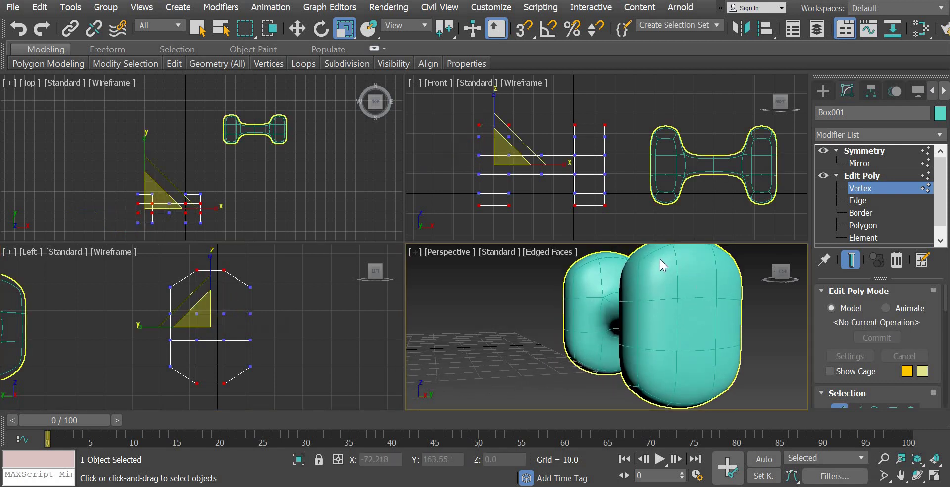
Step: Select the middle vertices on both outer sides of the weights and scale them horizontally in the Left view to about 138%
right_click(245, 347)
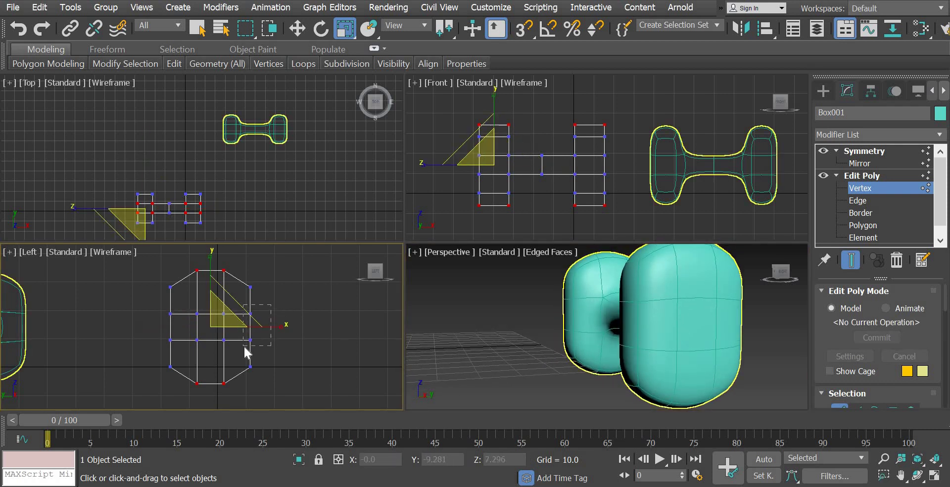
drag(271, 304, 244, 347)
ctrl+drag(152, 307, 186, 350)
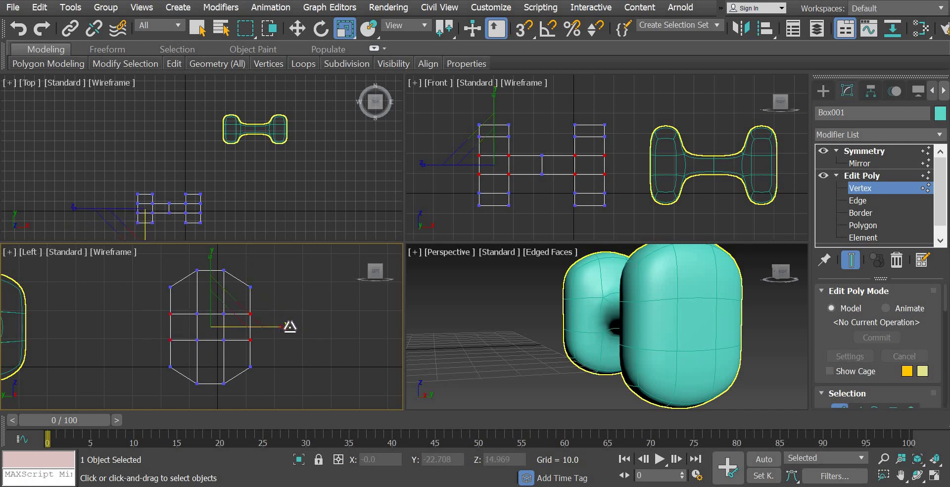
drag(288, 327, 296, 327)
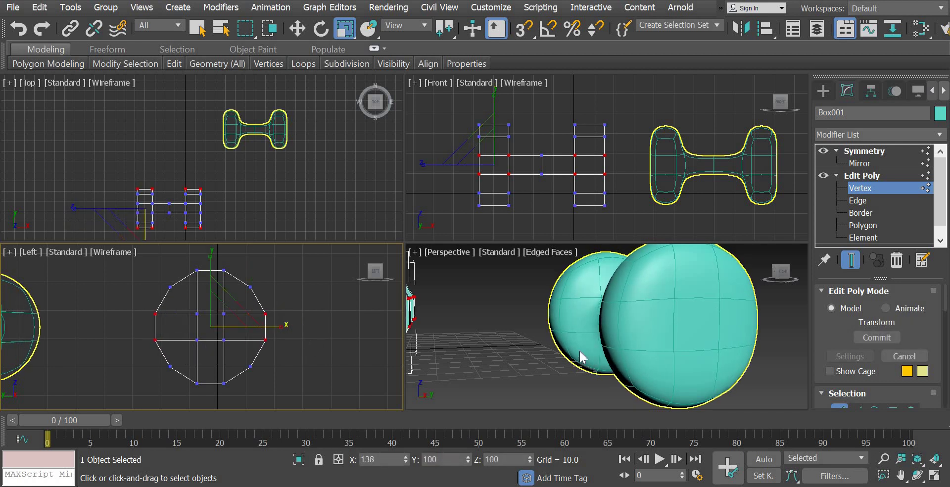
Step: Examine the rounded weights and the handle on both the smoothed Reference copy and the original dumbbell
scroll(586, 354, down, 3)
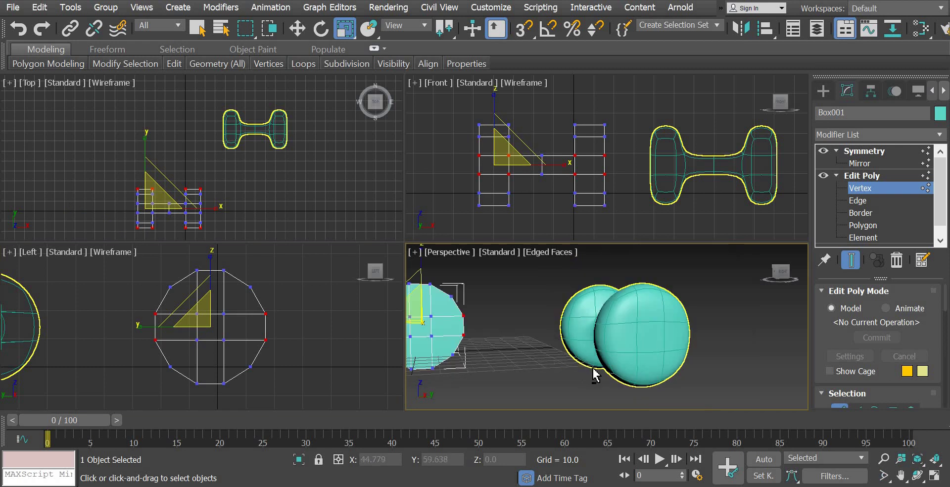
scroll(593, 369, down, 3)
alt+middle_drag(593, 369, 621, 365)
scroll(648, 372, up, 3)
scroll(621, 364, up, 5)
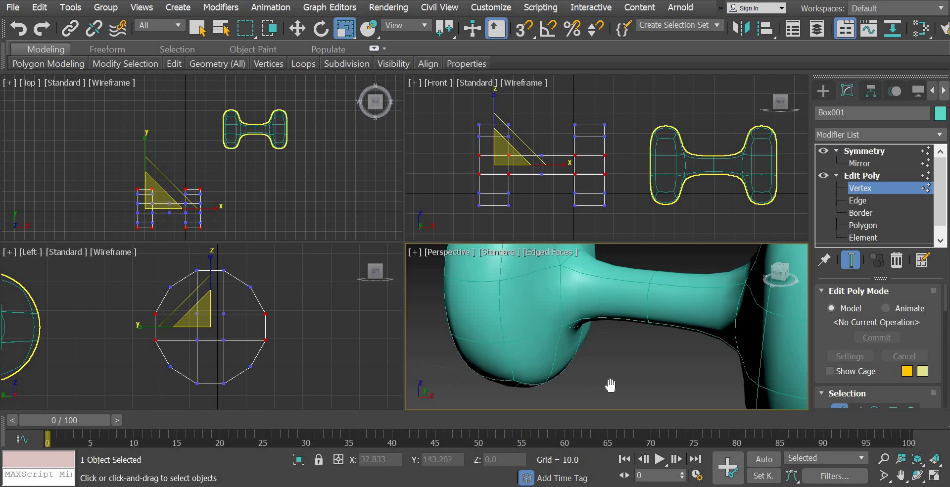
scroll(657, 366, down, 8)
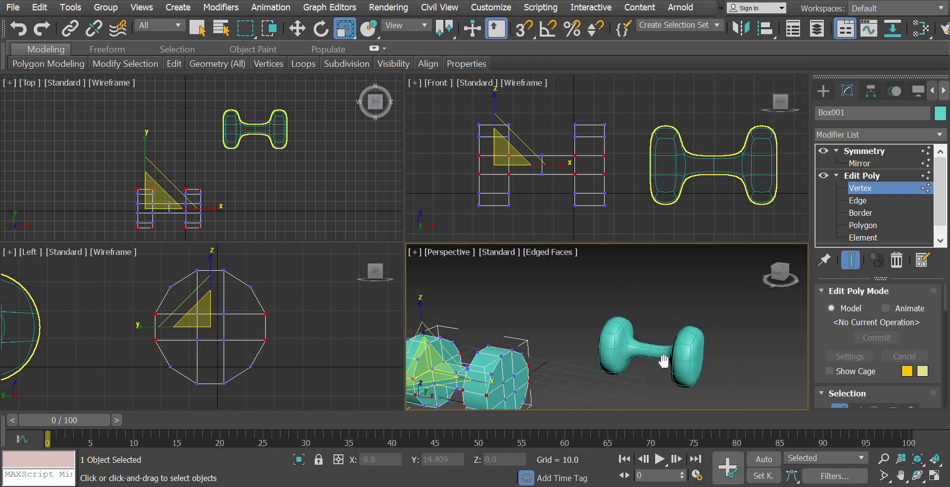
key(z)
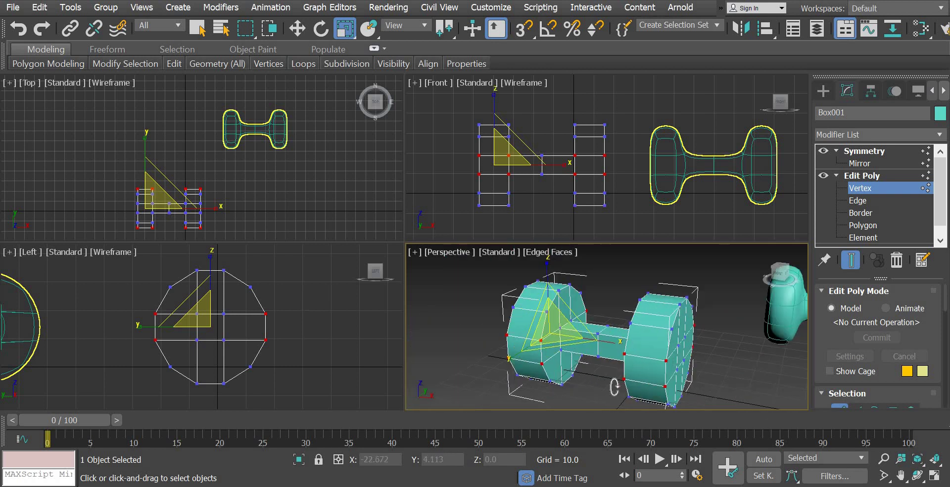
alt+middle_drag(615, 386, 591, 358)
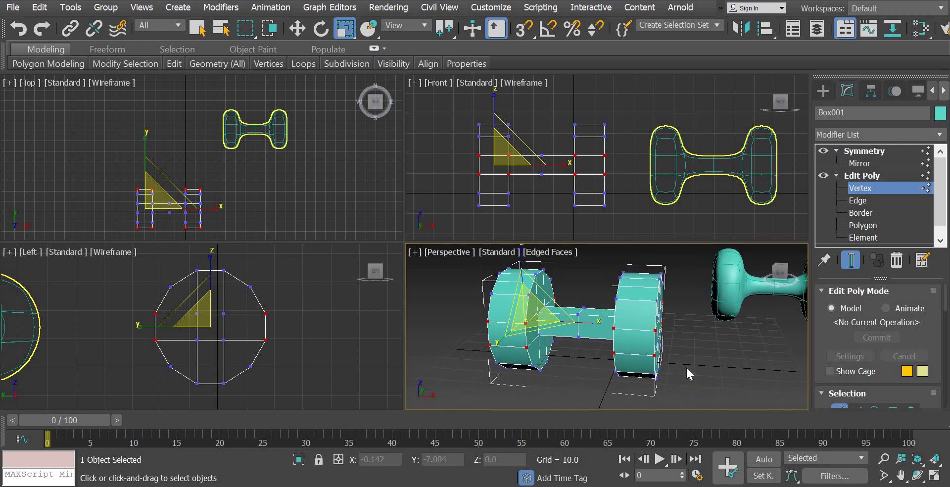
click(859, 200)
click(534, 135)
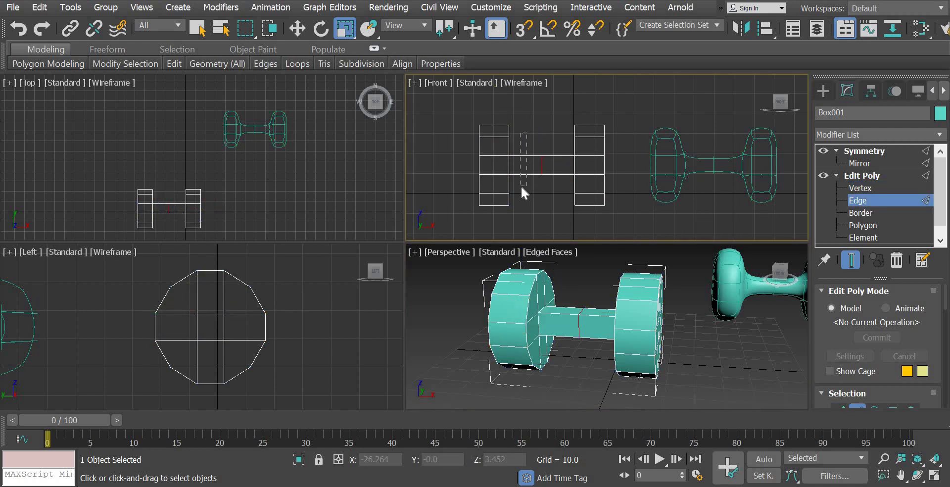
drag(522, 187, 521, 188)
scroll(534, 207, up, 4)
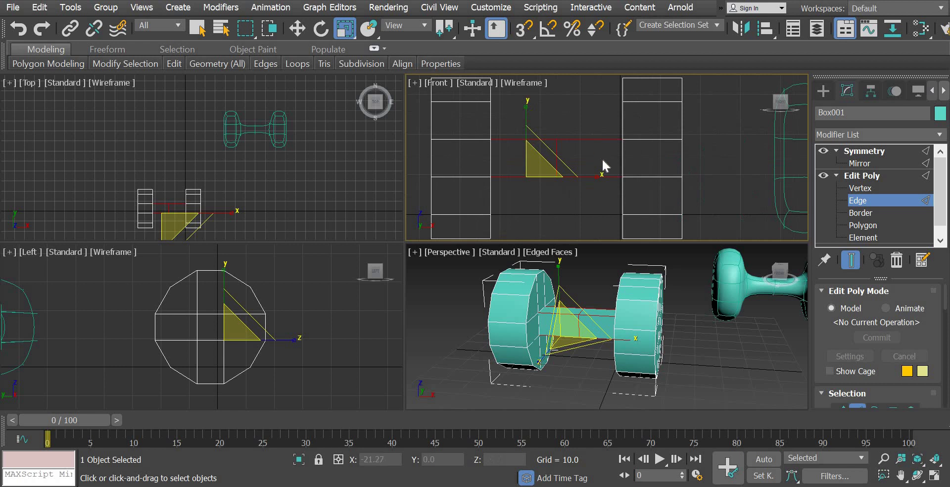
click(609, 123)
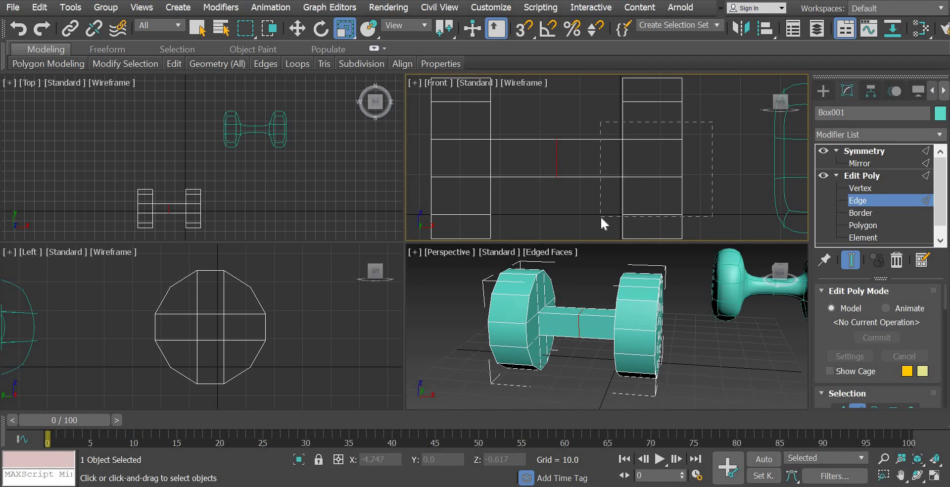
click(446, 203)
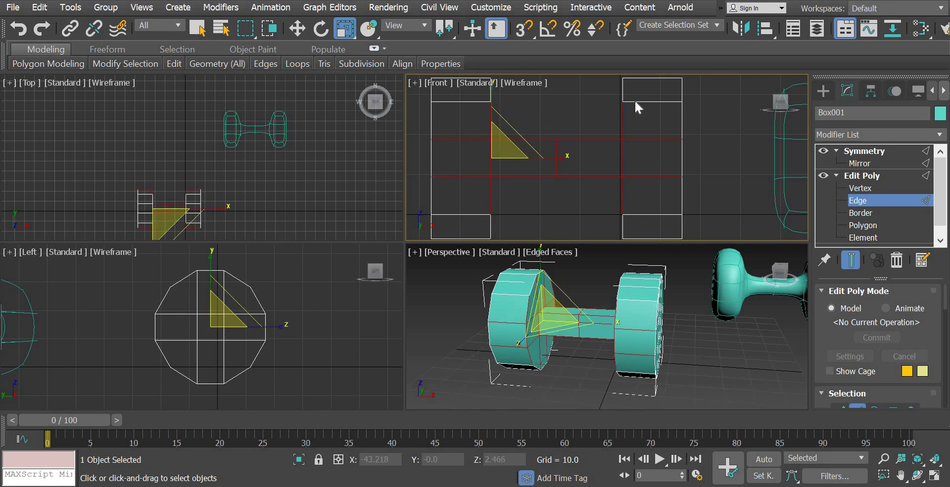
click(586, 193)
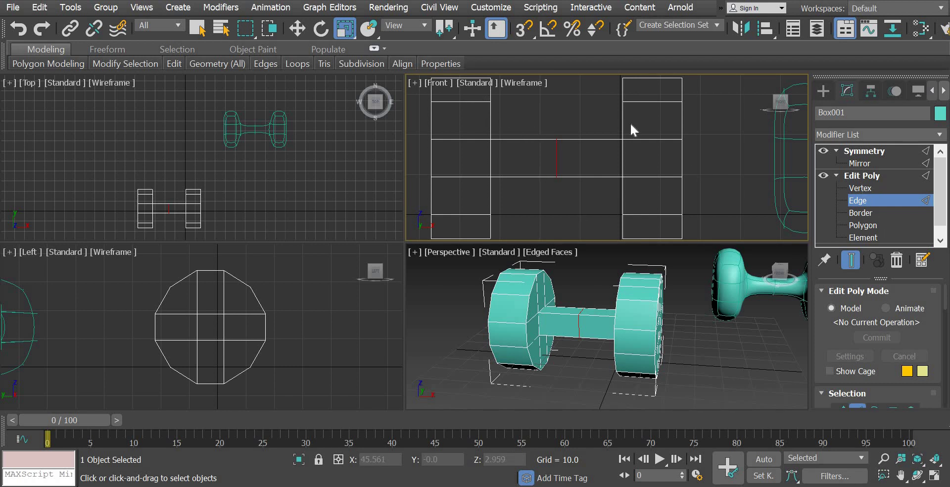
key(1)
drag(486, 112, 617, 98)
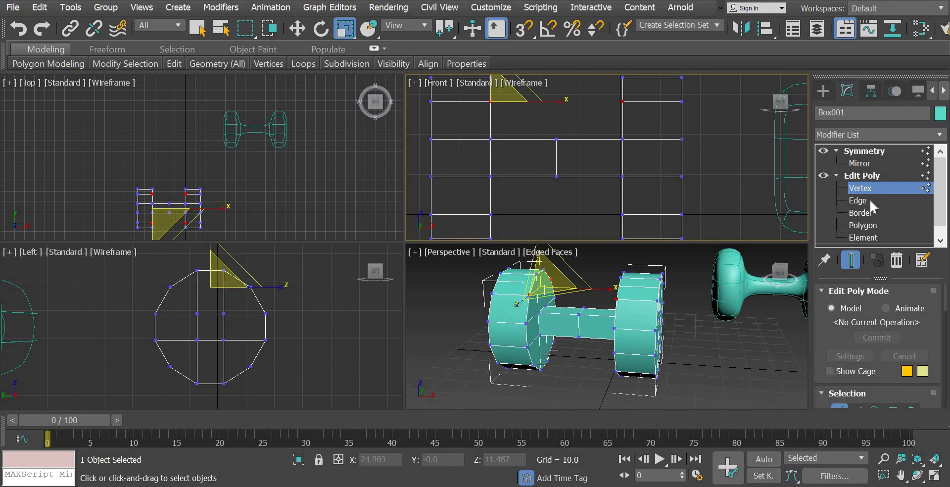
Step: Select the handle's lengthwise edges at Edit Poly's Edge level in the Front view and connect them with 1 segment
key(2)
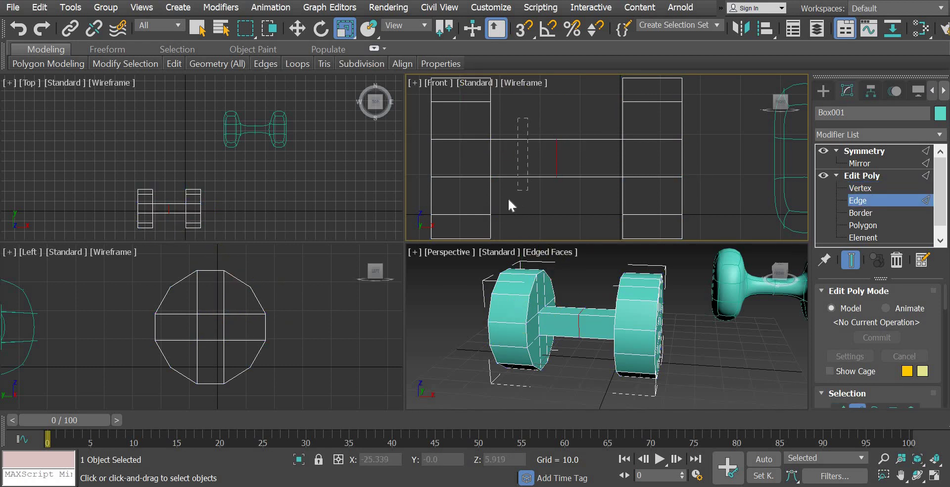
drag(507, 198, 507, 197)
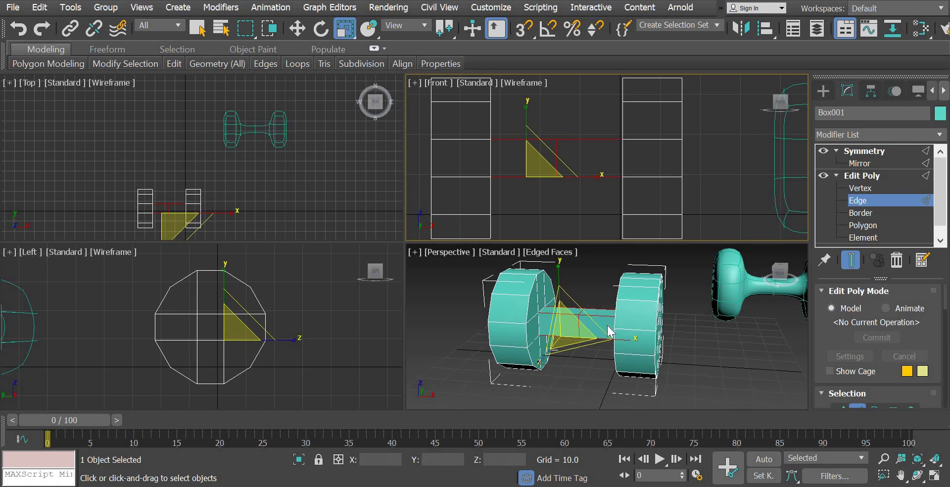
click(565, 208)
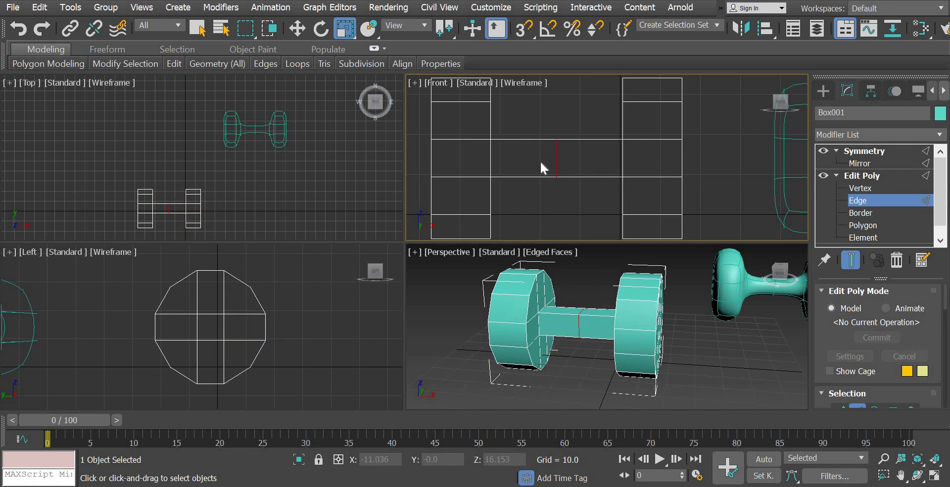
drag(575, 149, 540, 161)
click(540, 203)
drag(506, 197, 514, 196)
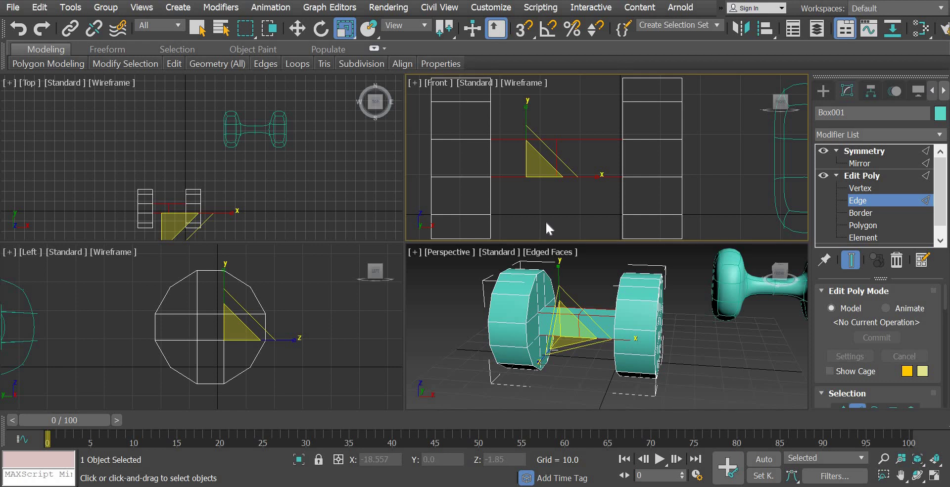
scroll(542, 213, up, 3)
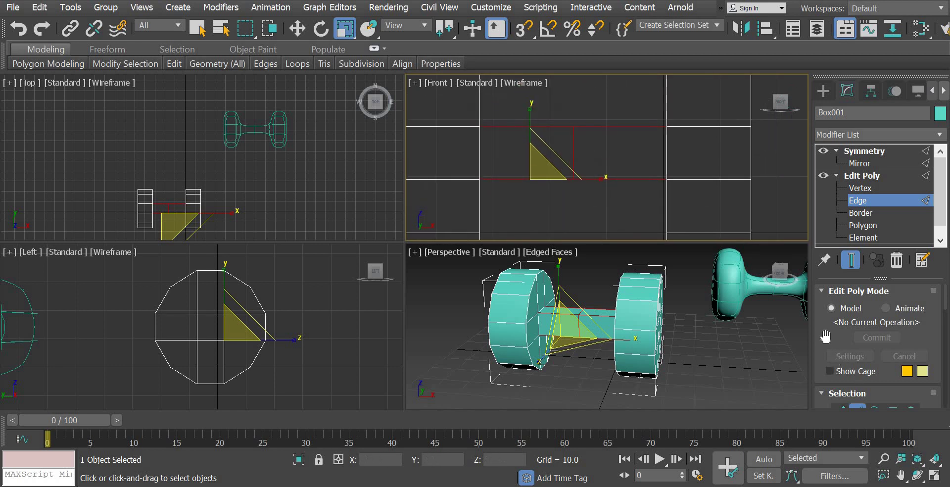
drag(820, 312, 821, 250)
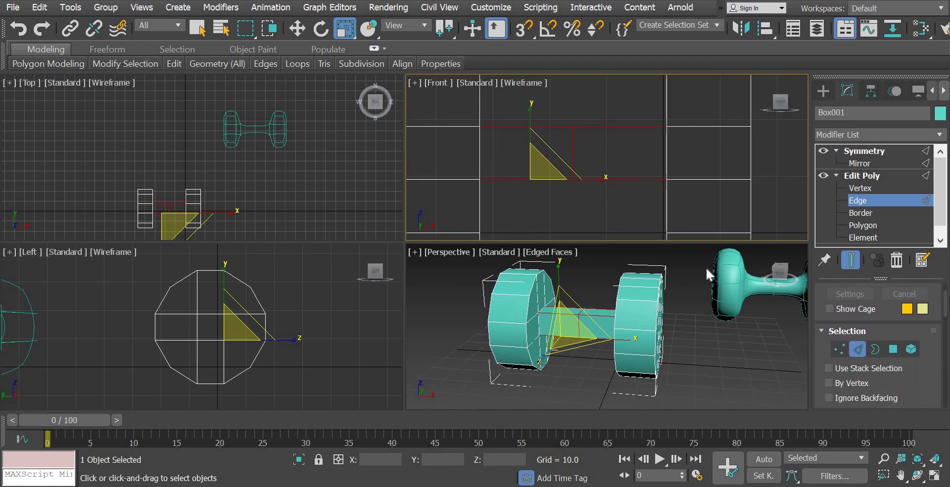
drag(930, 346, 944, 127)
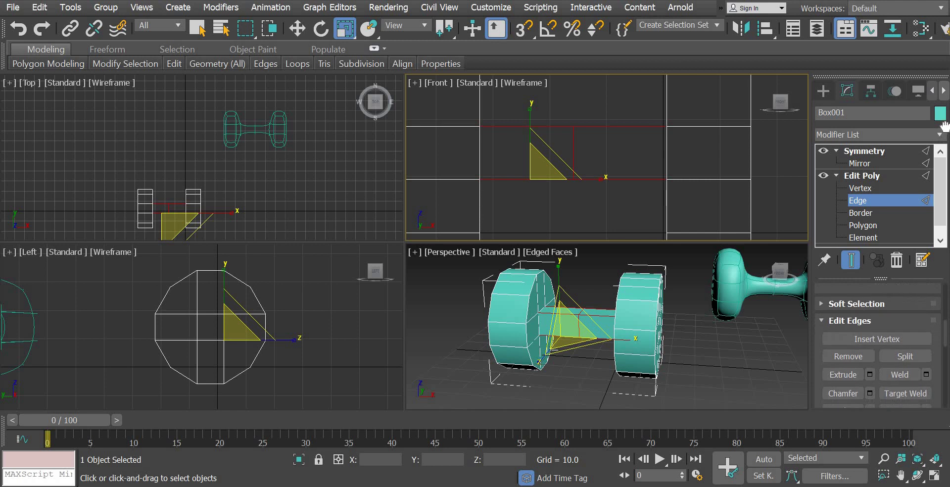
scroll(919, 295, down, 3)
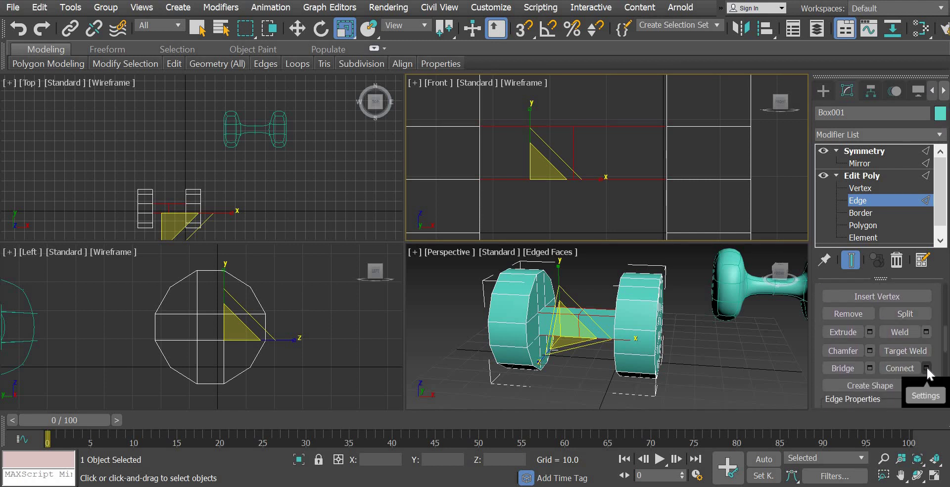
click(926, 367)
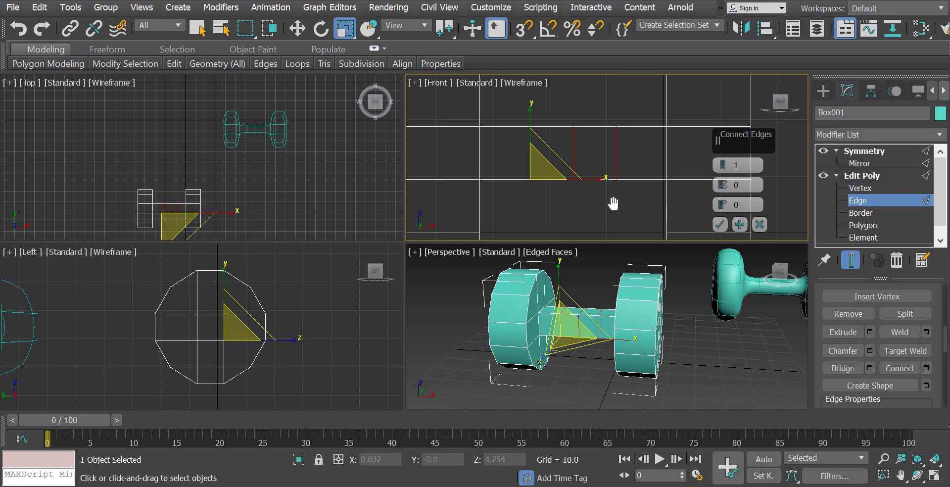
Step: Slide the new connecting edge loop on the handle toward the weight with a Slide value of -74
scroll(613, 204, up, 3)
scroll(614, 205, up, 2)
middle_drag(532, 207, 608, 238)
alt+middle_drag(580, 359, 590, 339)
scroll(584, 352, up, 4)
scroll(574, 346, up, 3)
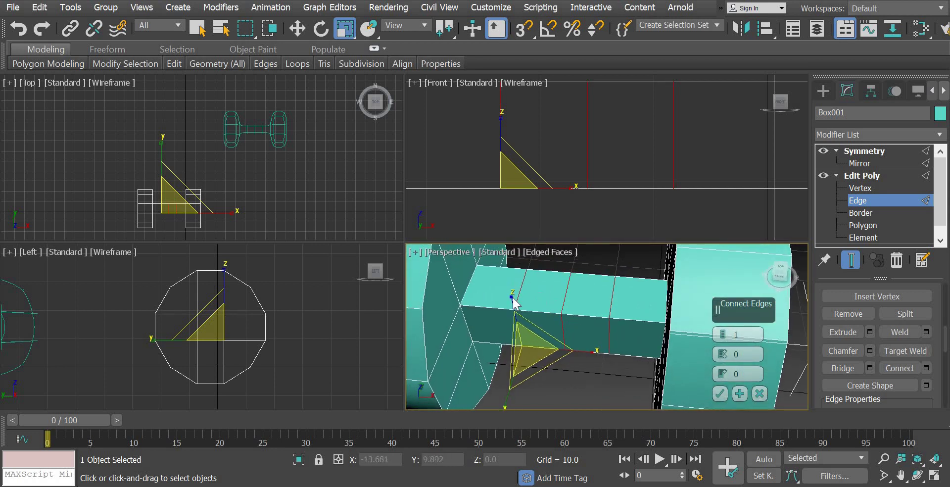
click(521, 300)
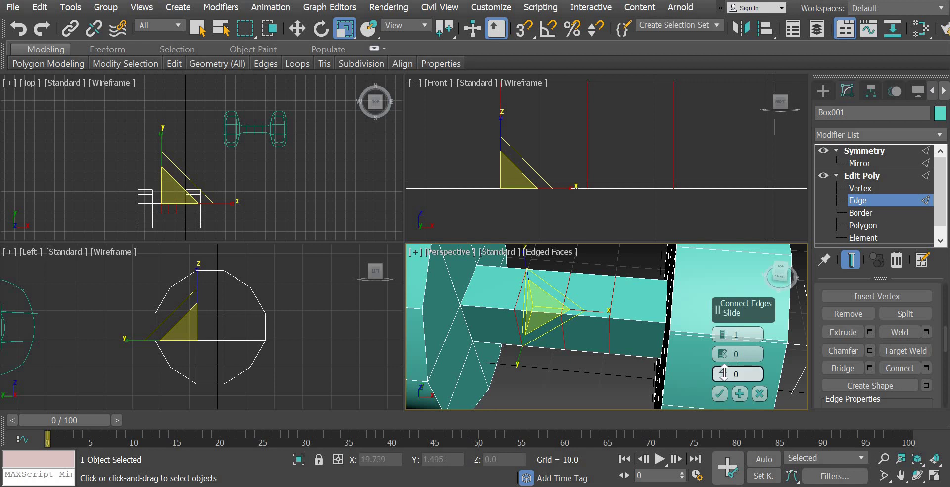
drag(723, 362, 703, 486)
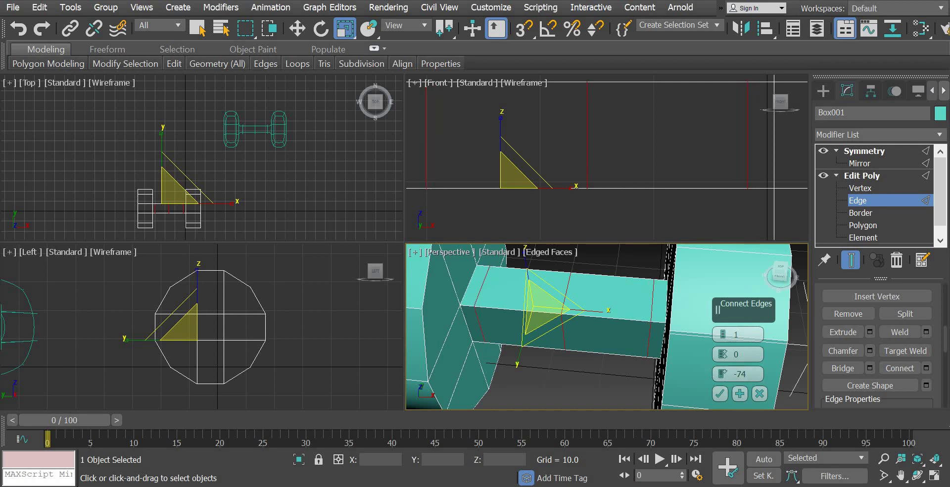
Step: Compare the handle joint on the smoothed Reference copy and set the connecting loop's Slide value to -70
middle_drag(600, 333, 466, 311)
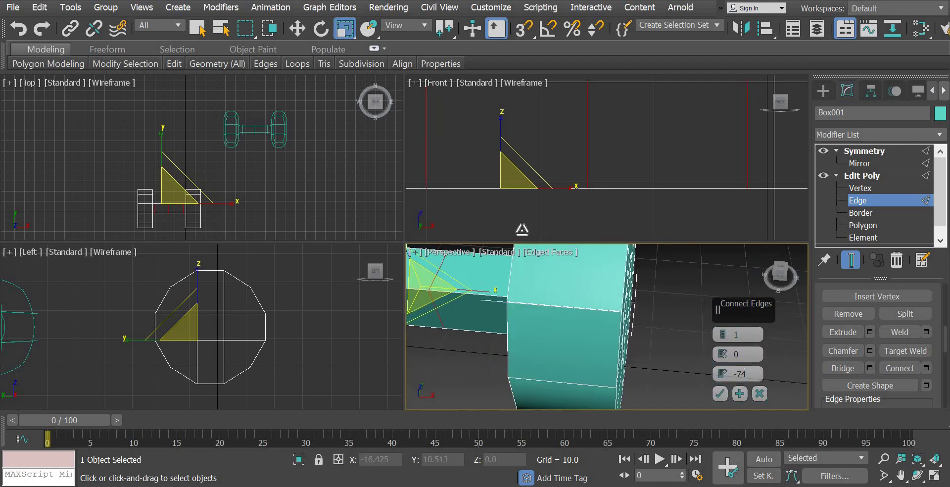
scroll(565, 334, down, 5)
middle_drag(676, 293, 616, 391)
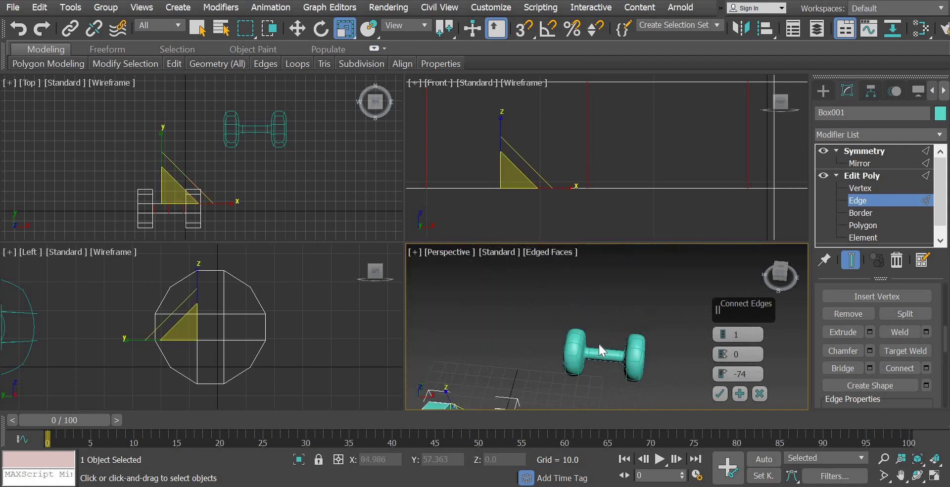
scroll(592, 348, up, 5)
middle_drag(592, 351, 586, 299)
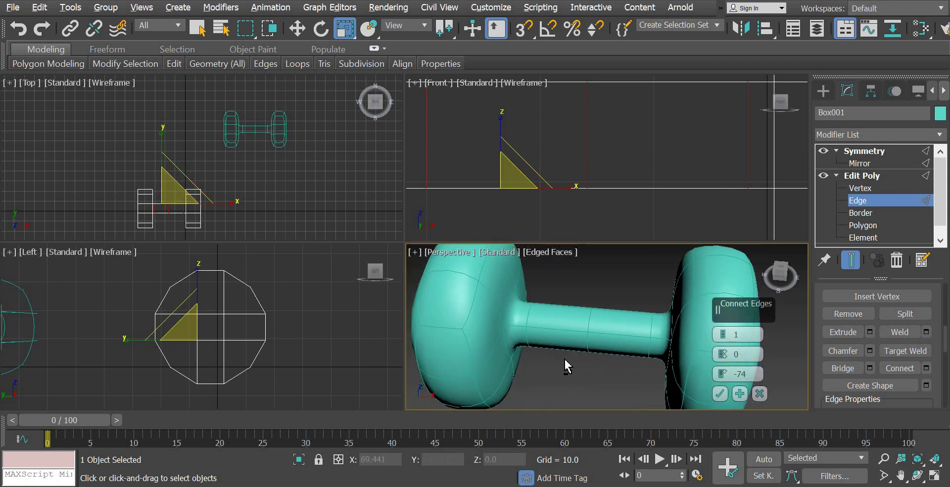
alt+middle_drag(563, 361, 552, 341)
middle_drag(552, 341, 592, 247)
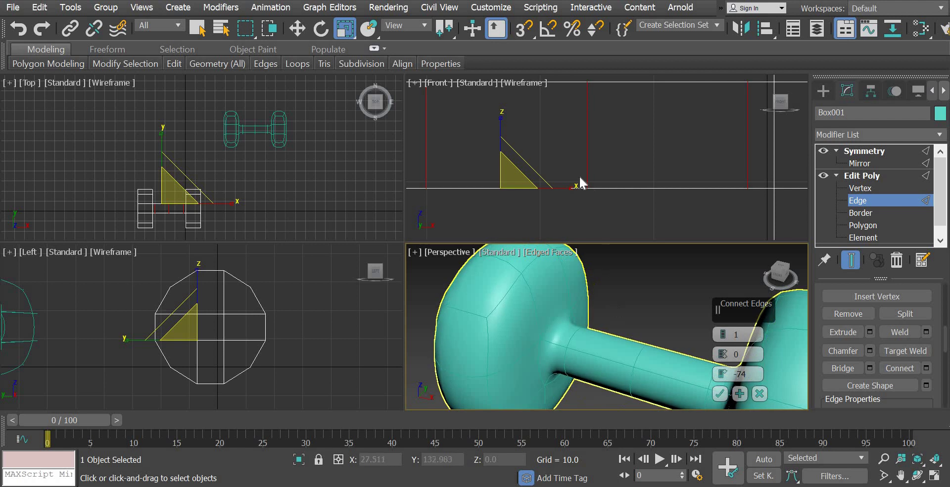
scroll(579, 178, down, 3)
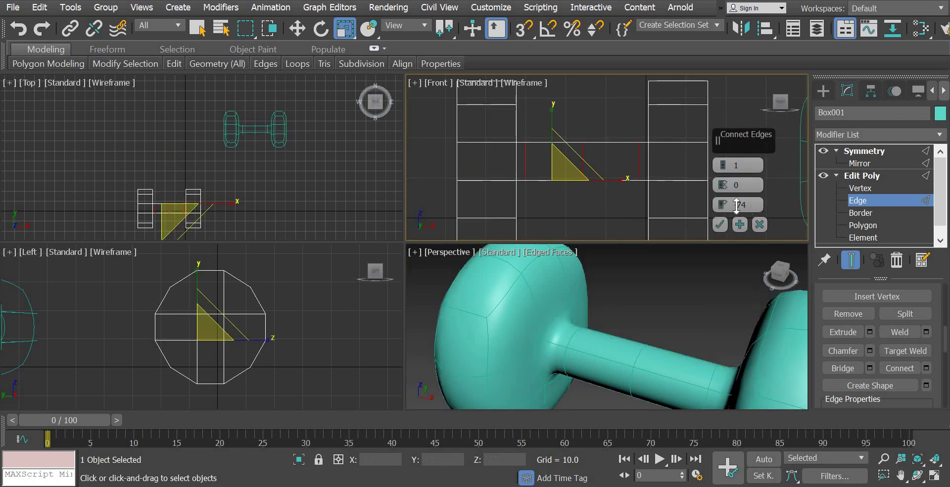
drag(724, 202, 690, 198)
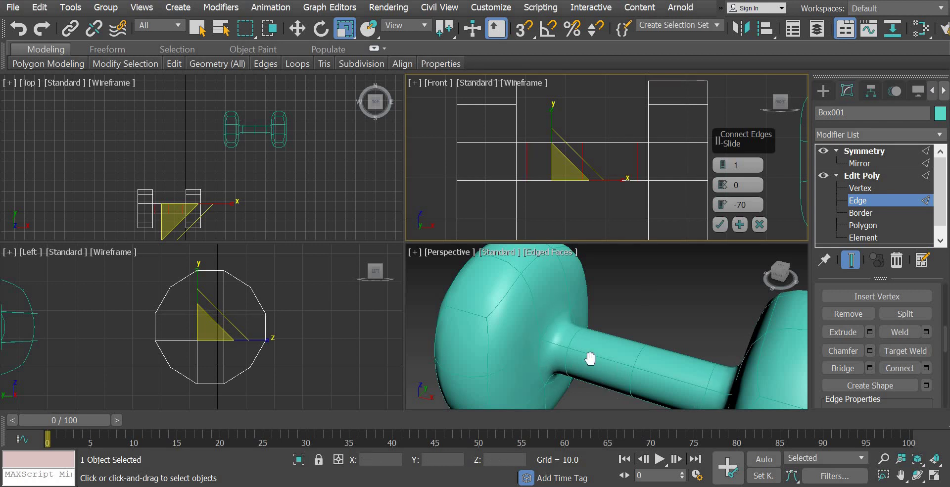
Step: Examine the smoothed Reference dumbbell's handle and weights from several angles in the Perspective view
scroll(589, 359, down, 10)
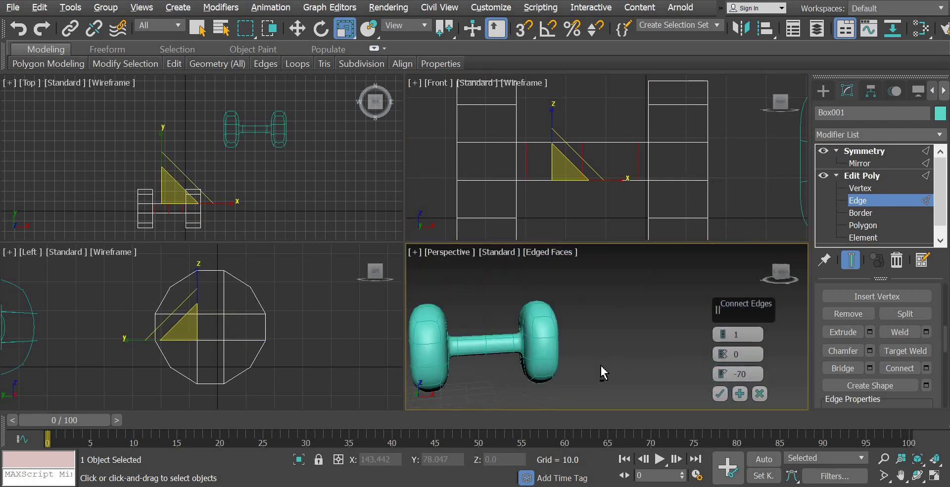
middle_drag(582, 334, 632, 335)
middle_drag(544, 379, 460, 296)
scroll(494, 318, down, 5)
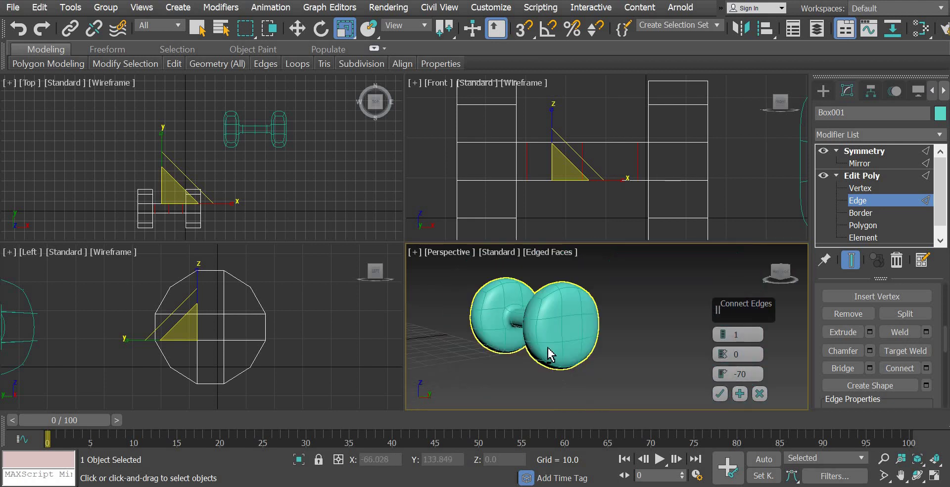
alt+middle_drag(549, 354, 578, 350)
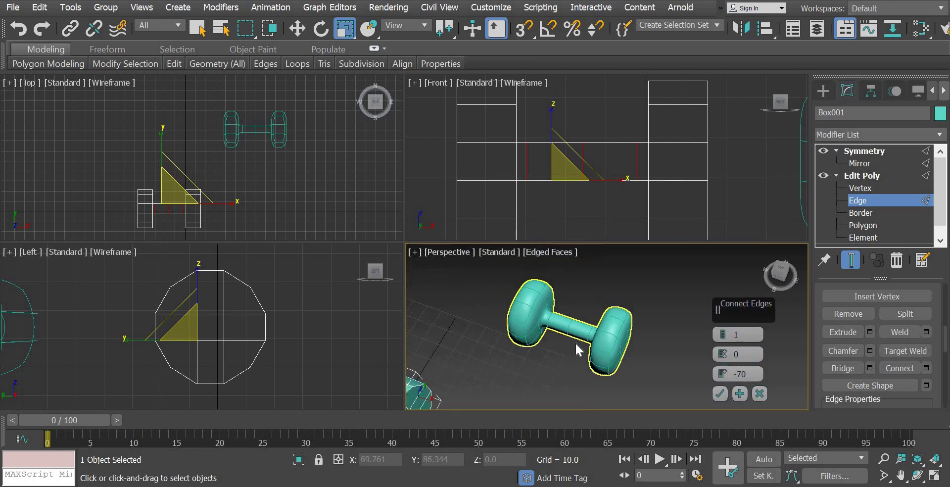
alt+middle_drag(566, 322, 550, 322)
key(z)
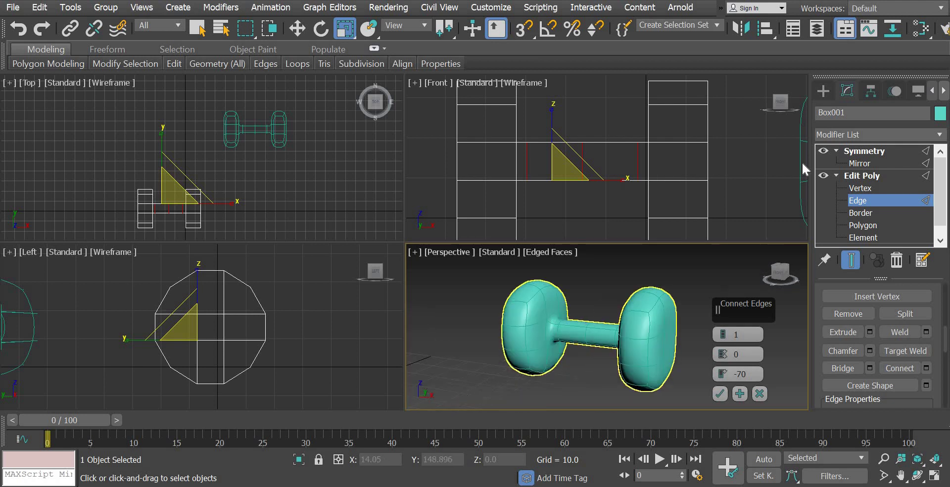
Step: Leave edge editing of the original dumbbell, deselect everything and view the finished smoothed copy
click(825, 90)
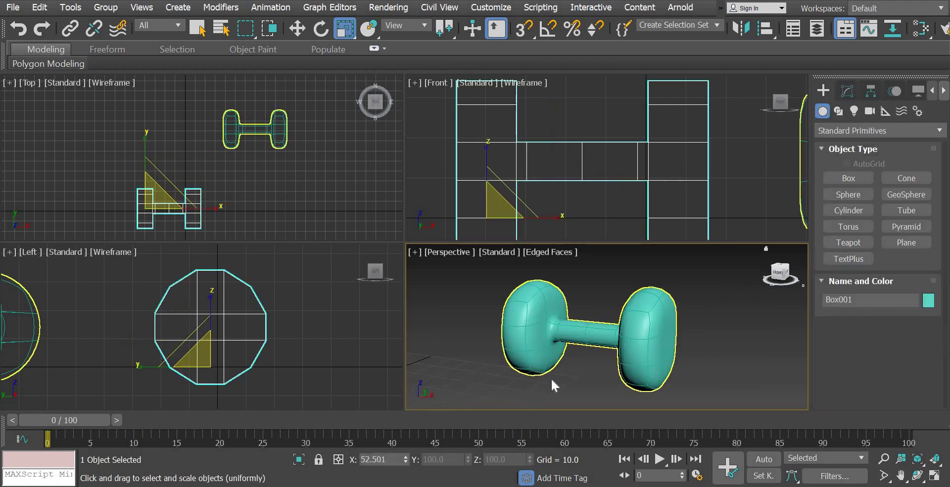
click(551, 378)
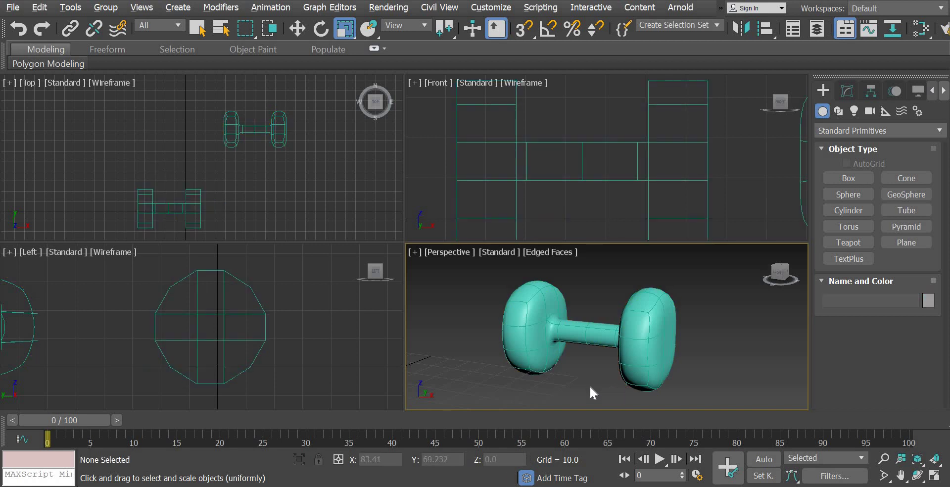
alt+middle_drag(591, 387, 626, 375)
scroll(682, 377, down, 3)
scroll(671, 371, up, 2)
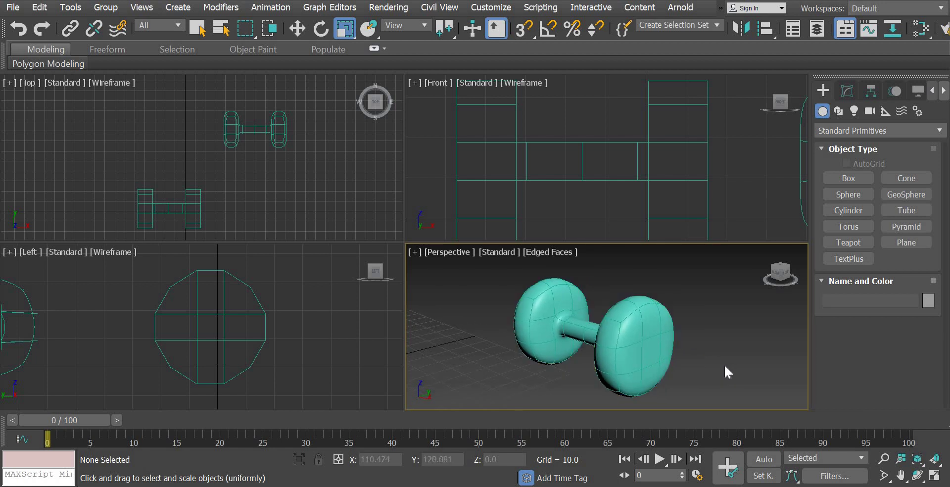